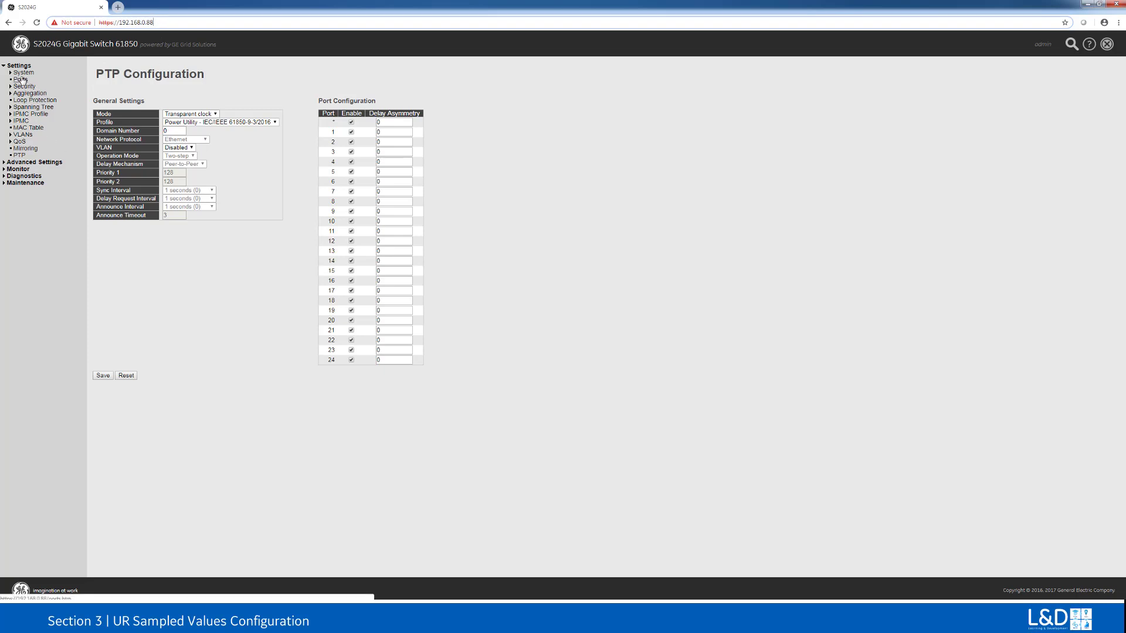
Step: Review the switch's port configuration and its PTP configuration
click(21, 80)
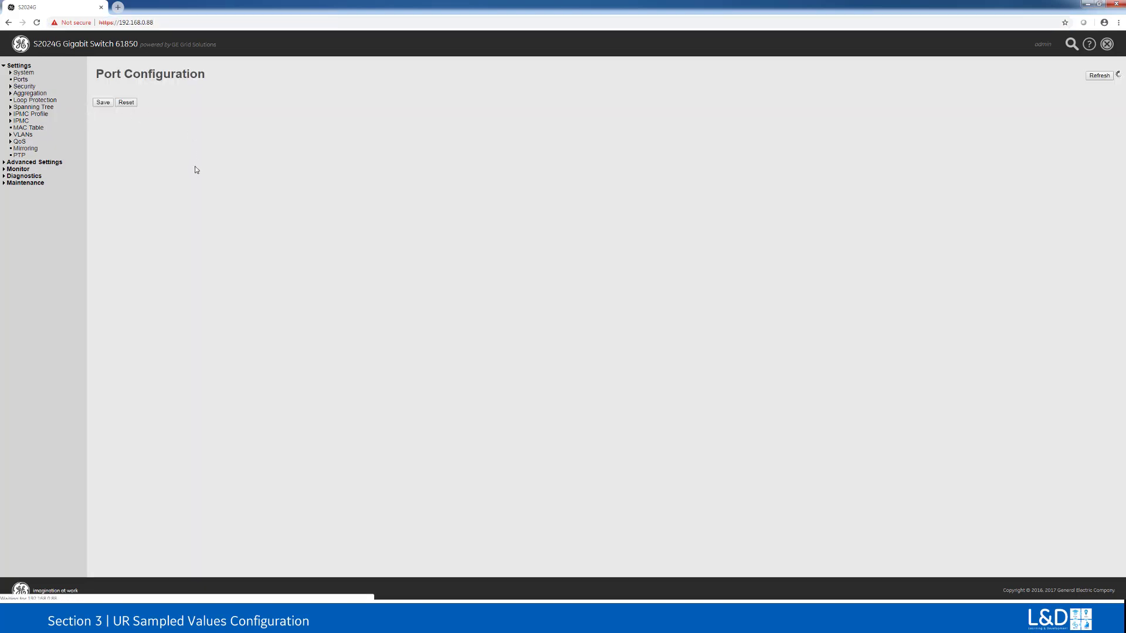
click(20, 82)
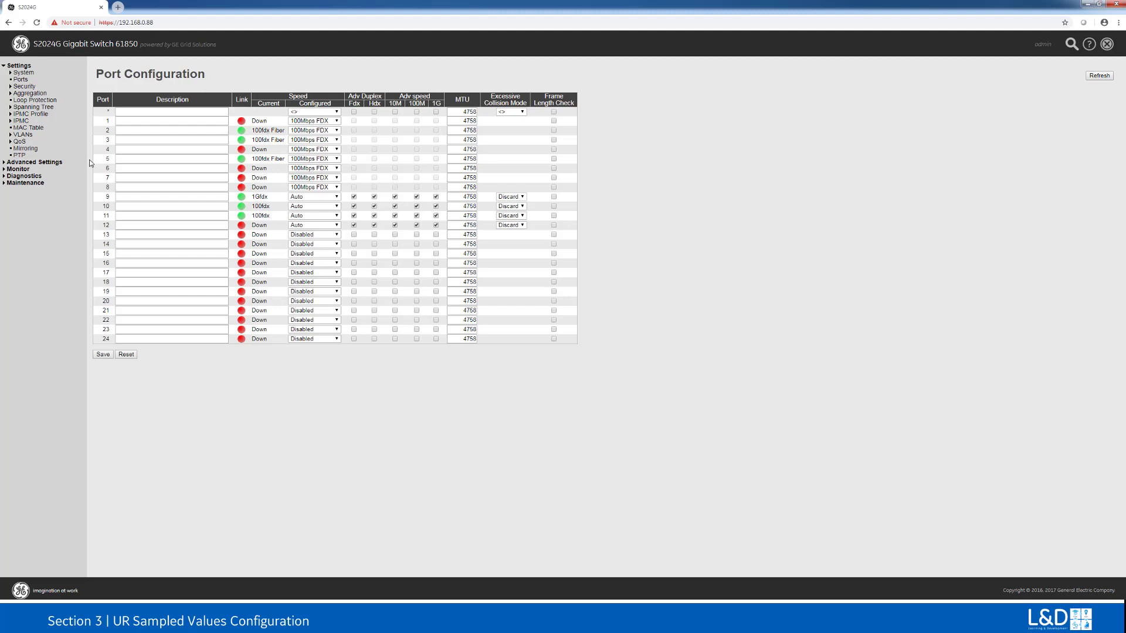
click(19, 156)
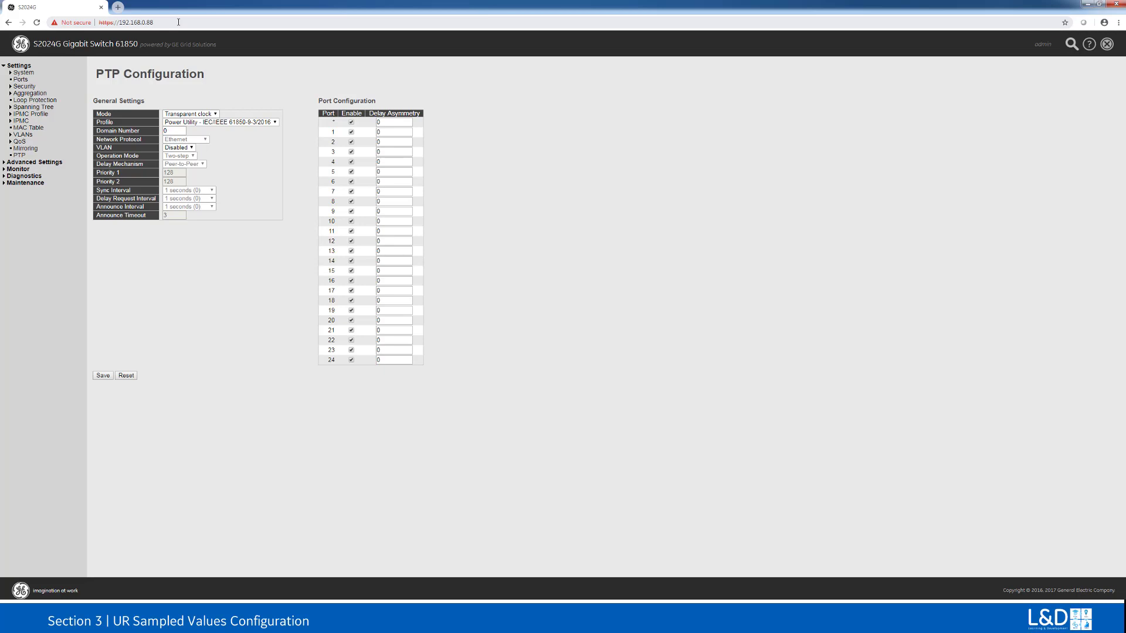
click(178, 22)
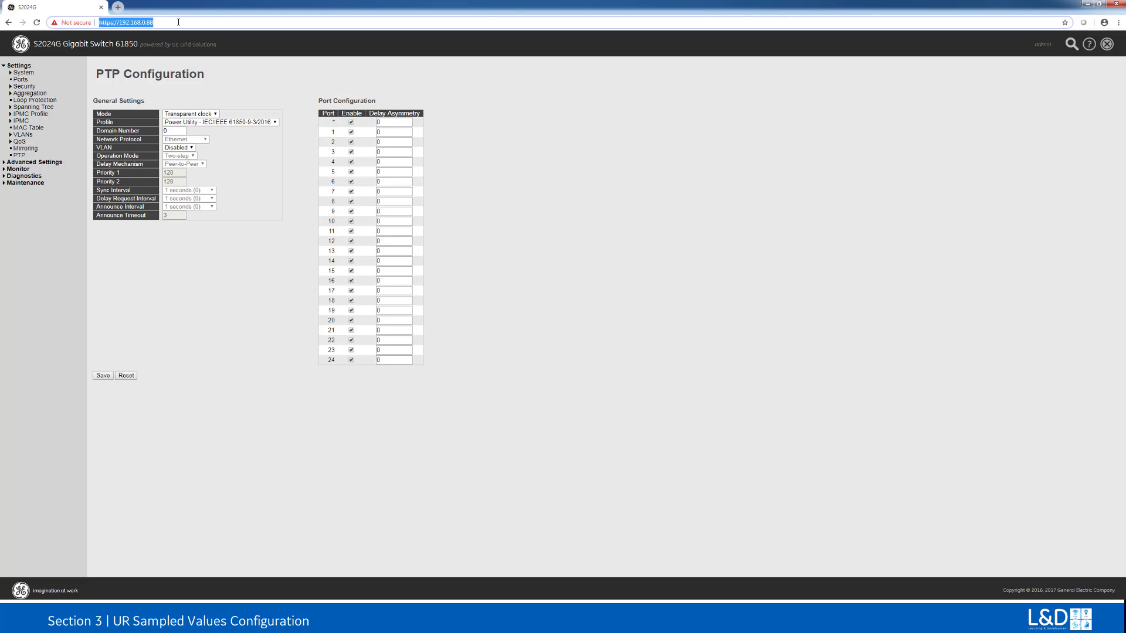
click(178, 23)
key(BackSpace)
key(BackSpace)
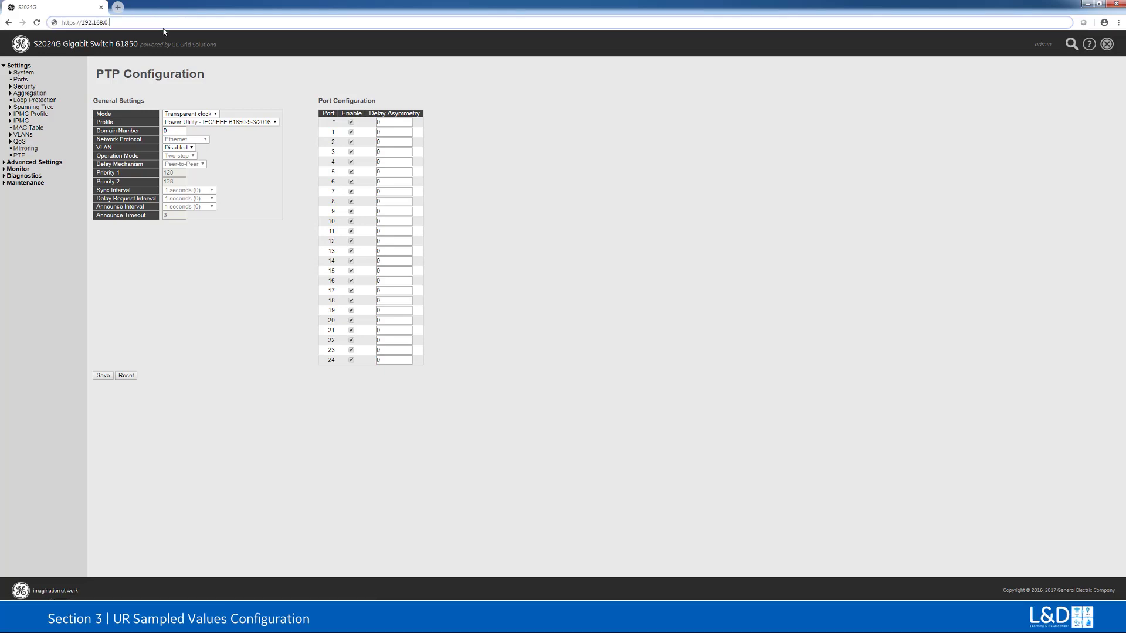
text(10)
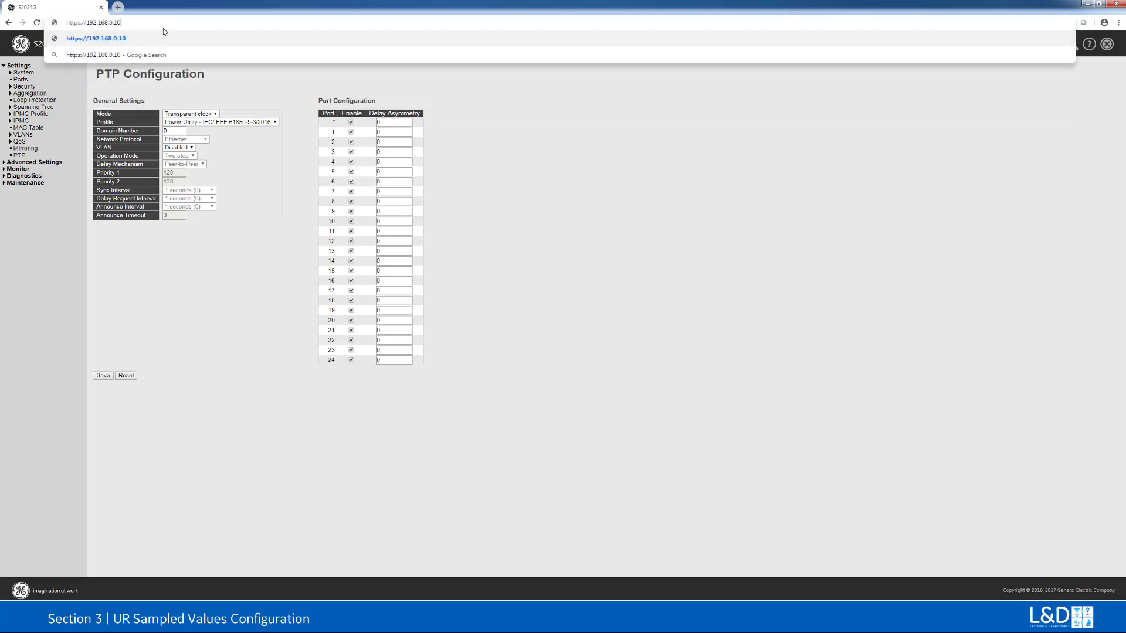
key(BackSpace)
text(99)
key(Return)
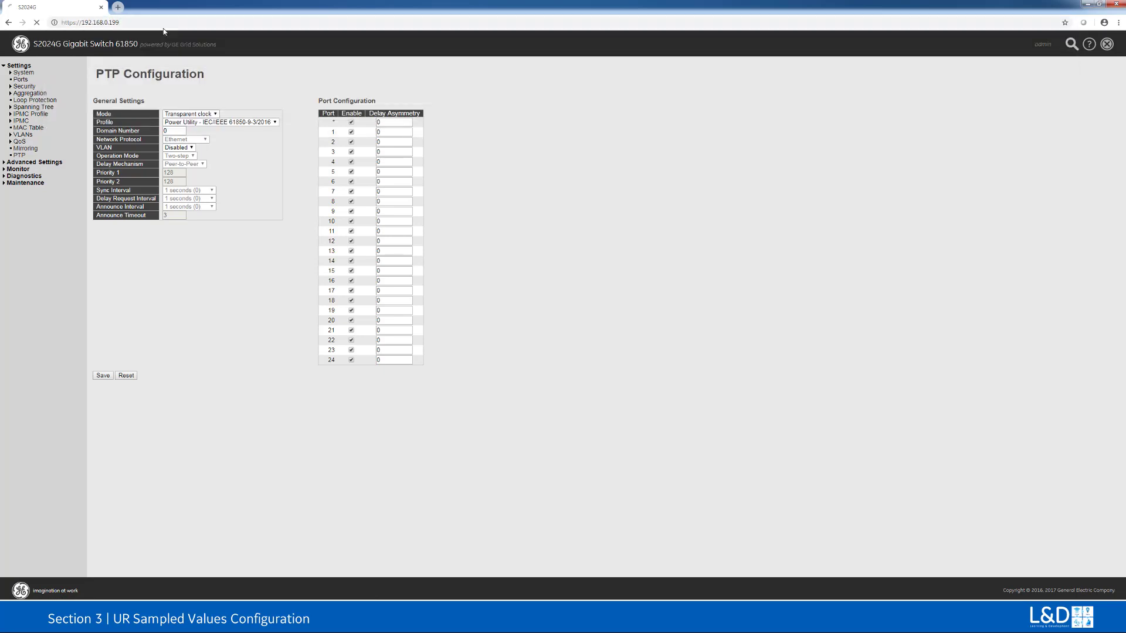
key(Escape)
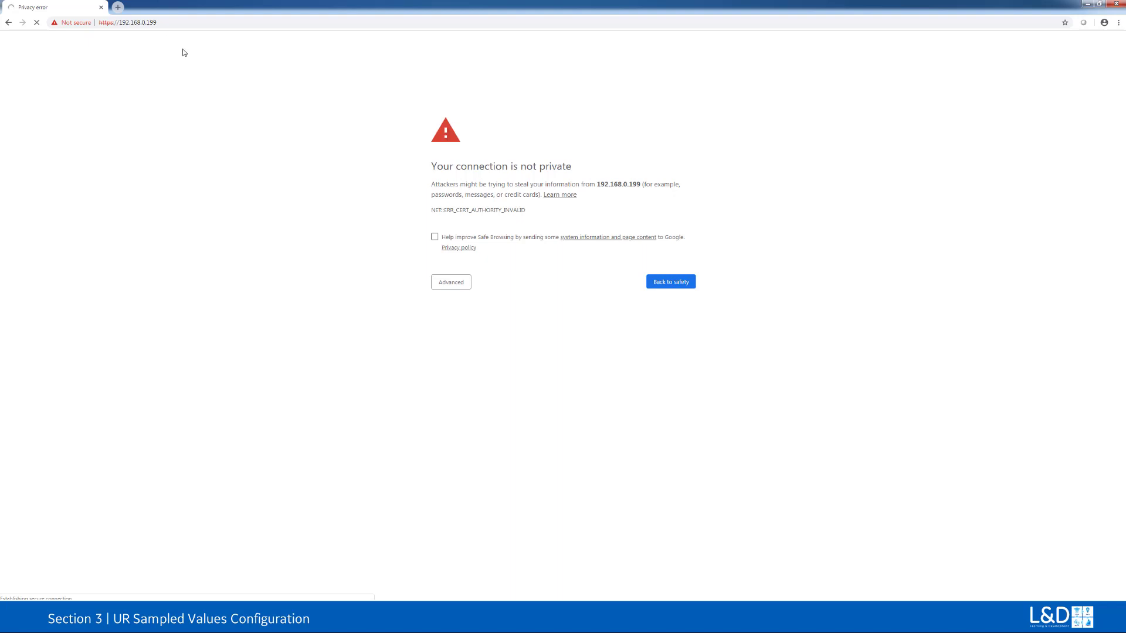
click(452, 285)
click(452, 350)
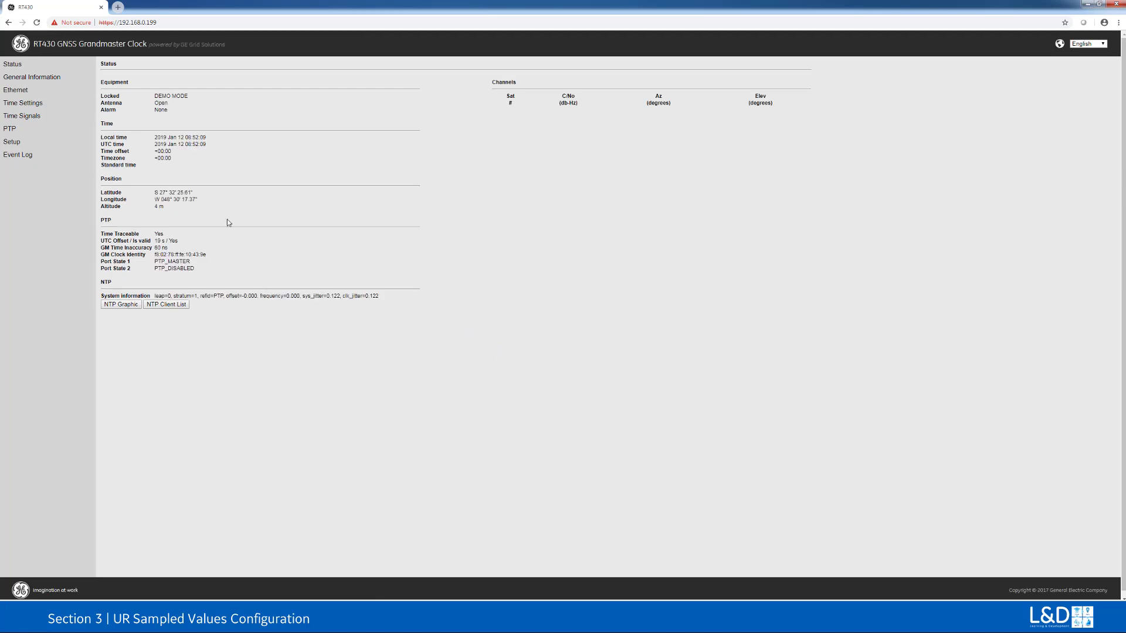
Step: Review the clock's general information and PTP settings, and close the browser
click(11, 80)
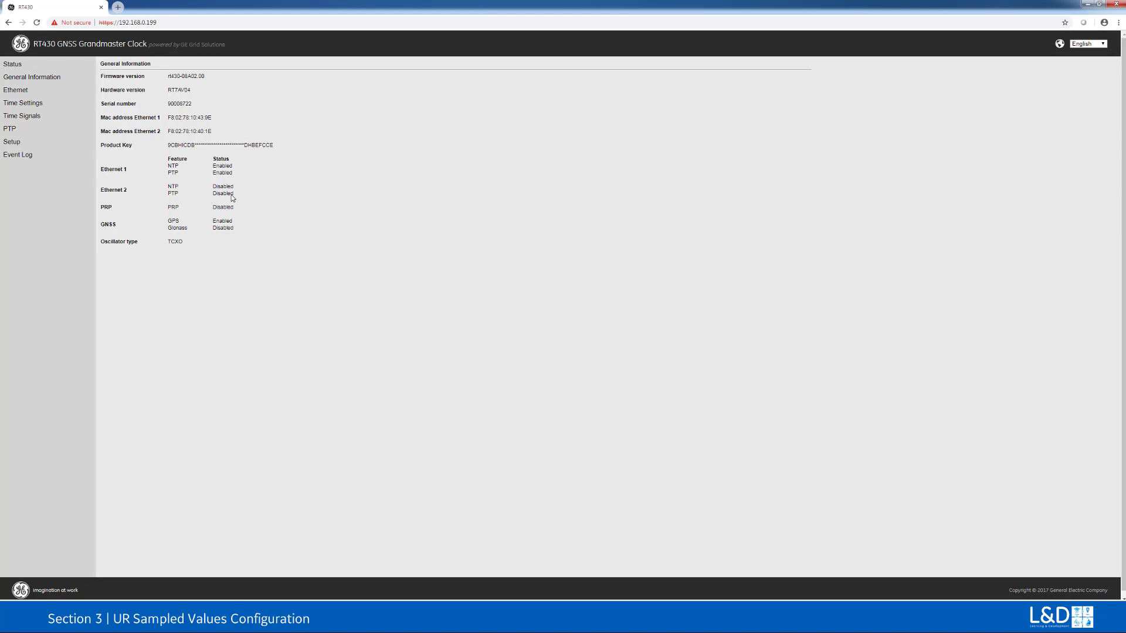
click(8, 130)
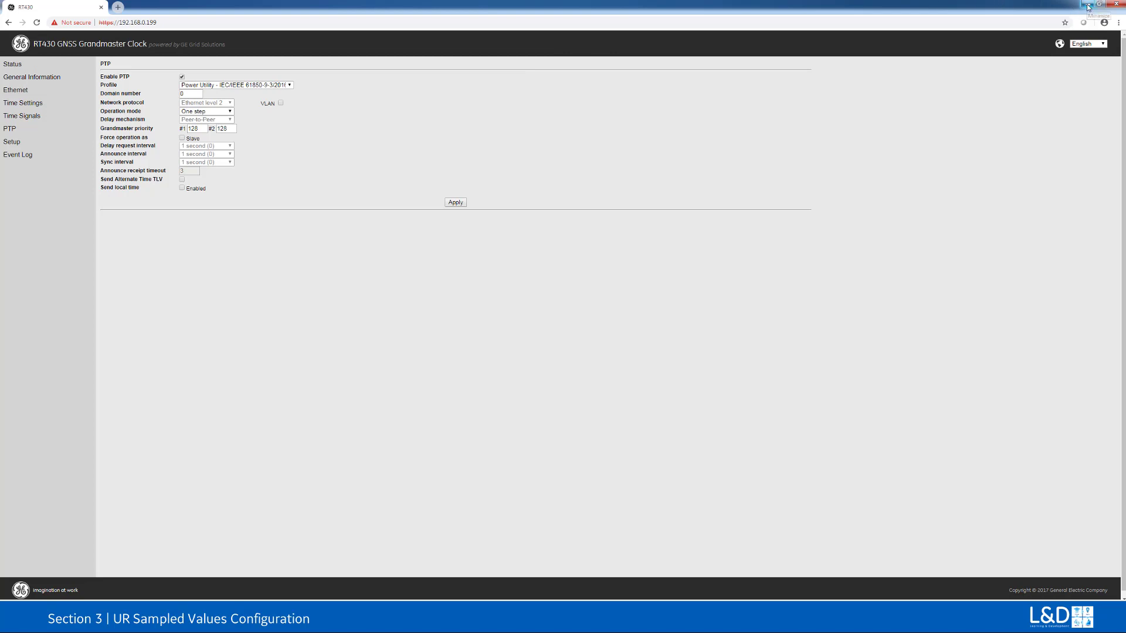
click(1116, 5)
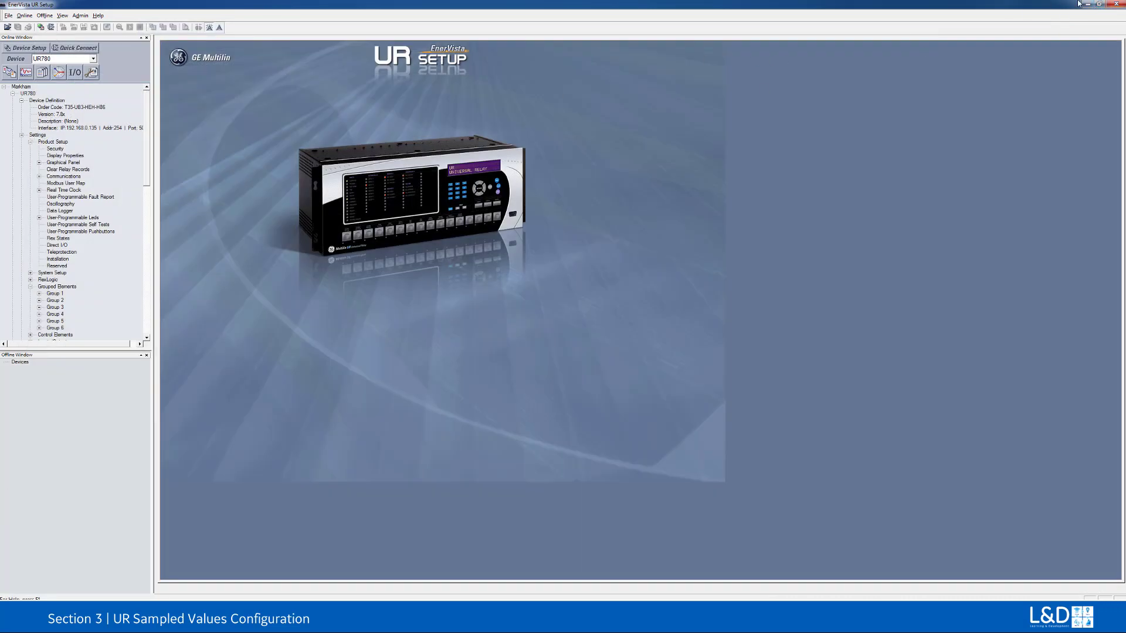
Step: Switch to MU320 Configurator and confirm the saved MU_Right connection with IP address 192.168.0.120
click(1088, 4)
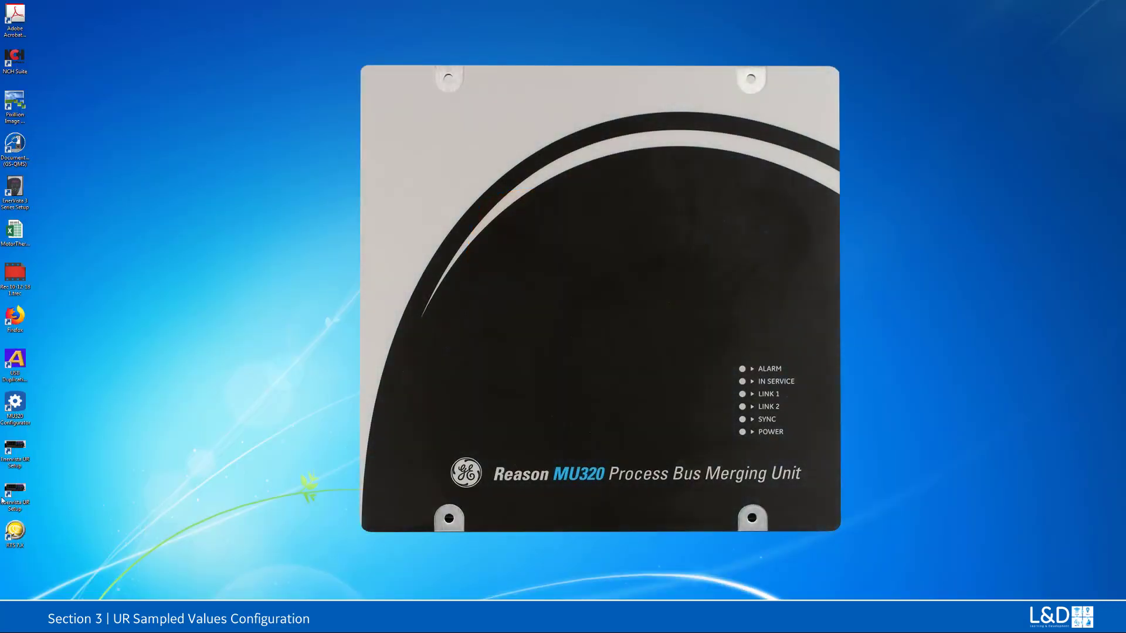
double_click(14, 404)
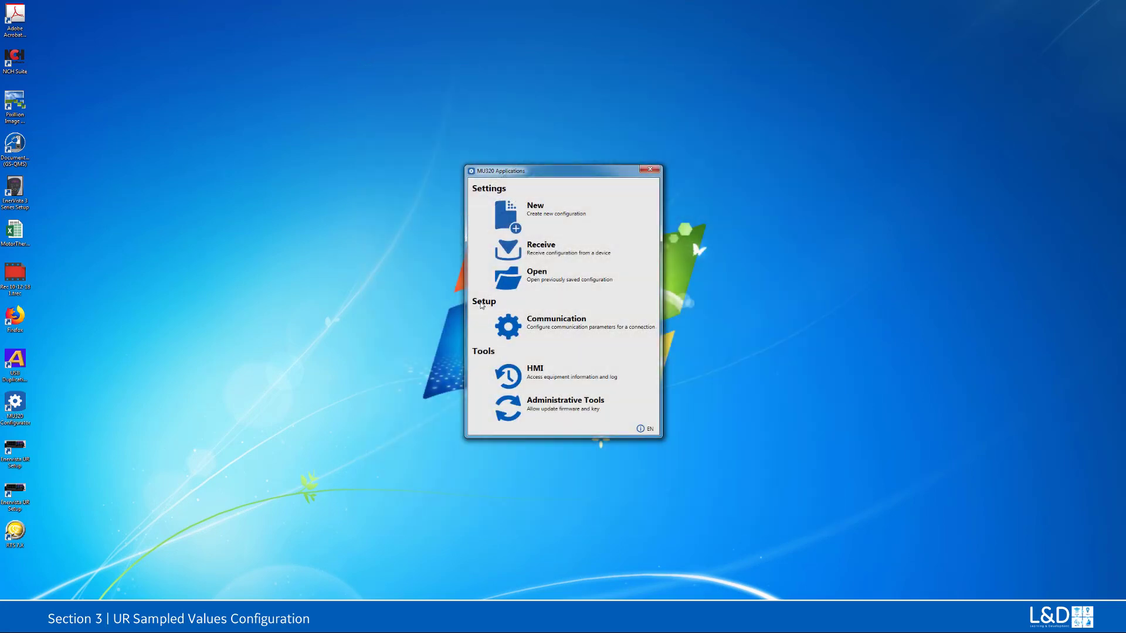
click(512, 329)
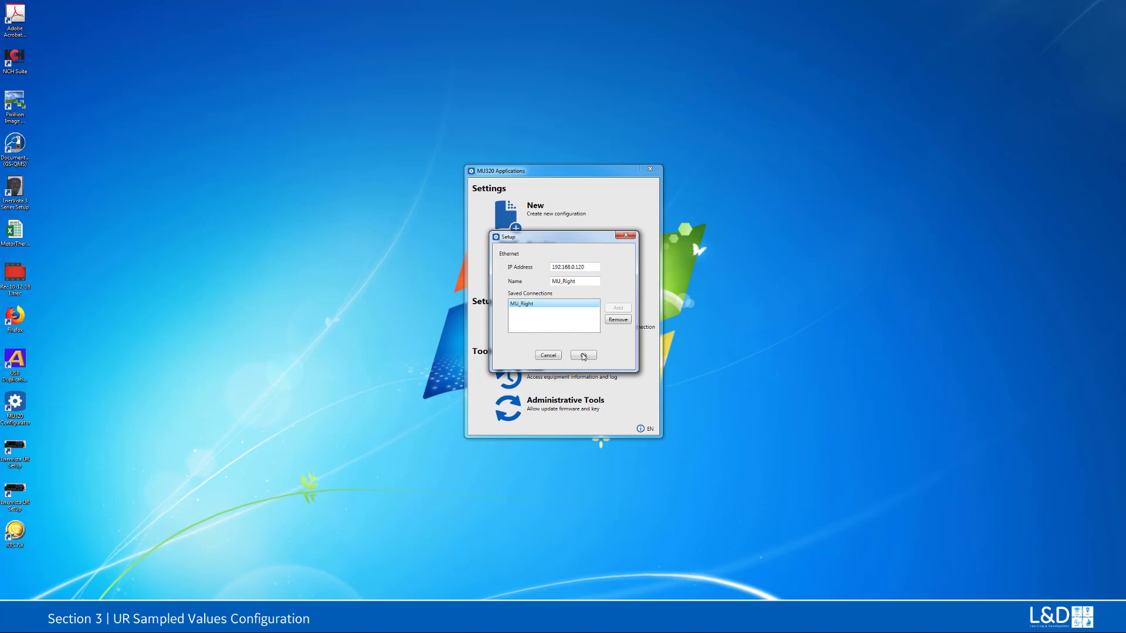
click(584, 355)
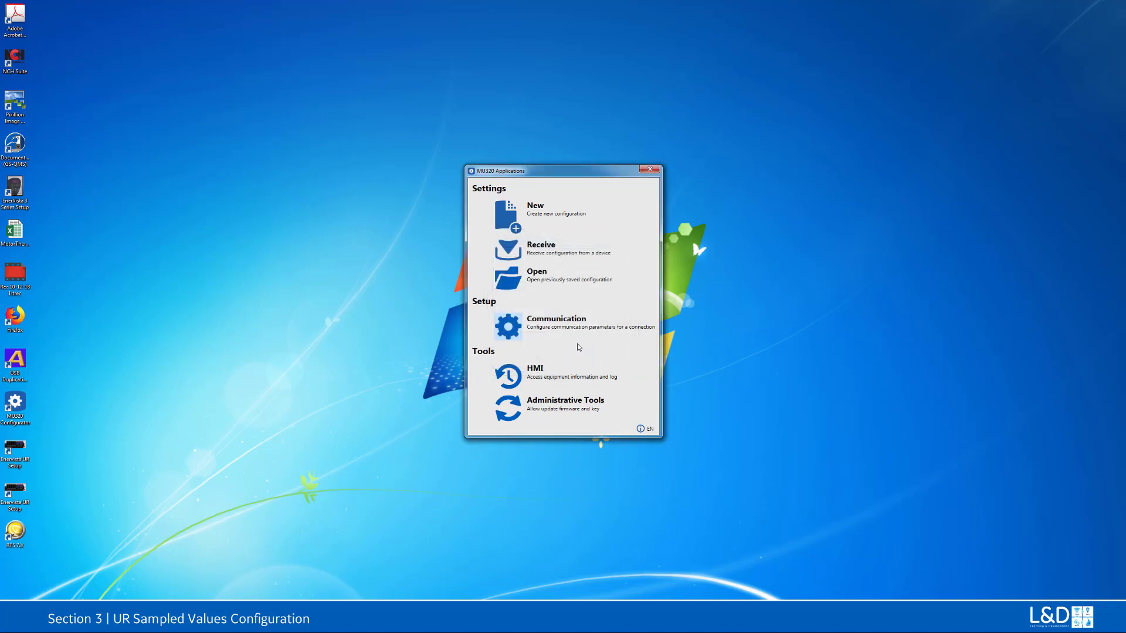
Step: Receive the configuration from the merging unit, authenticating as user CFG with the account password
click(512, 254)
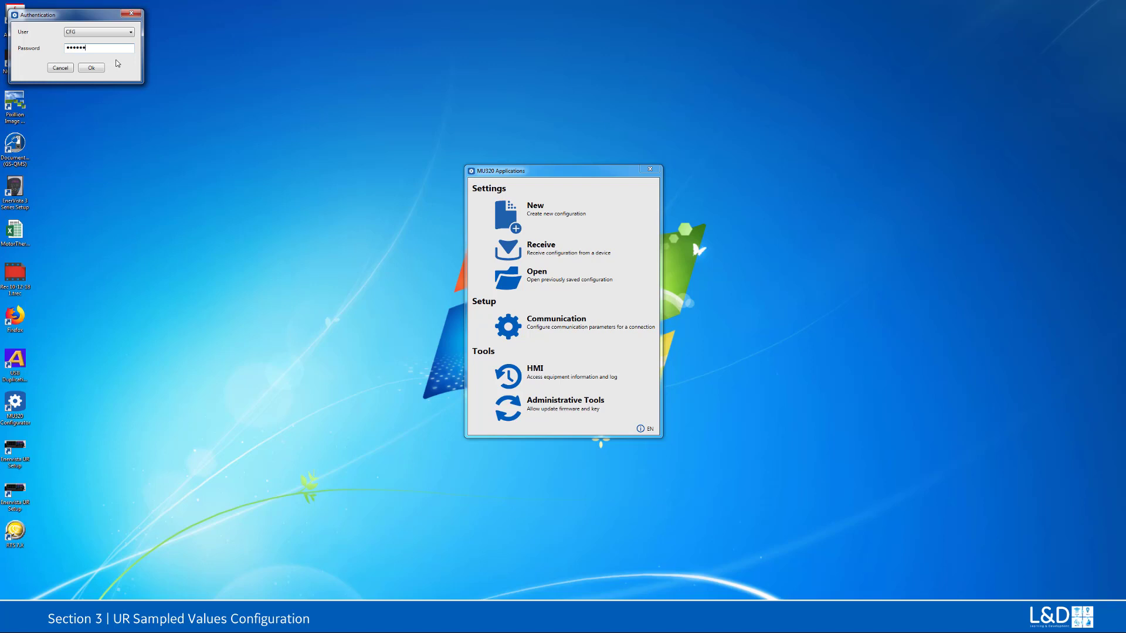
click(97, 68)
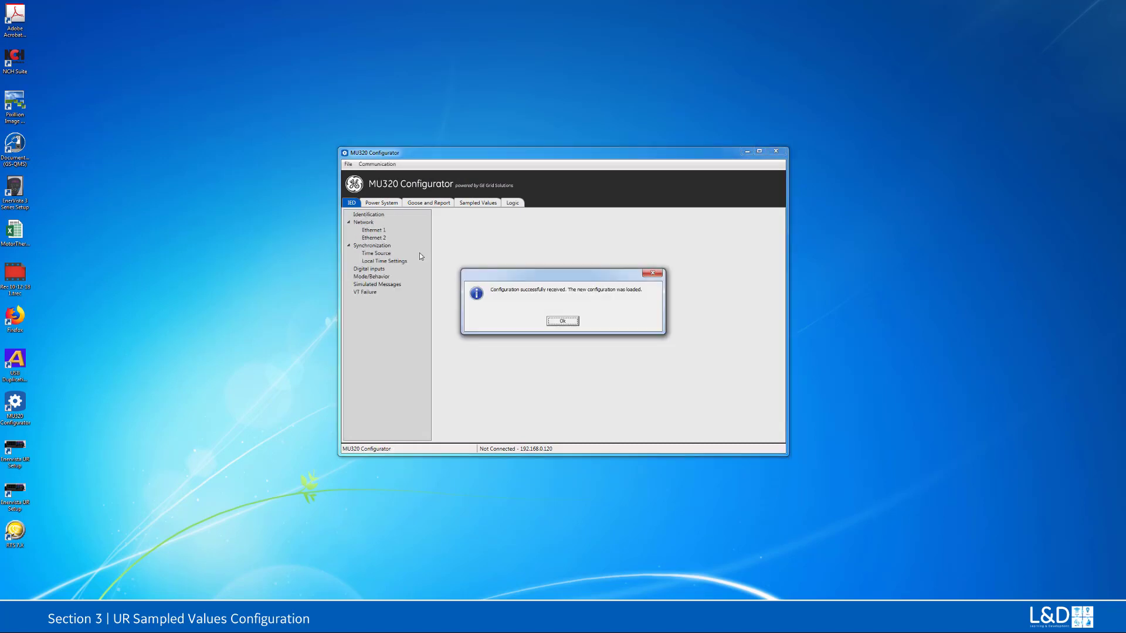
click(567, 320)
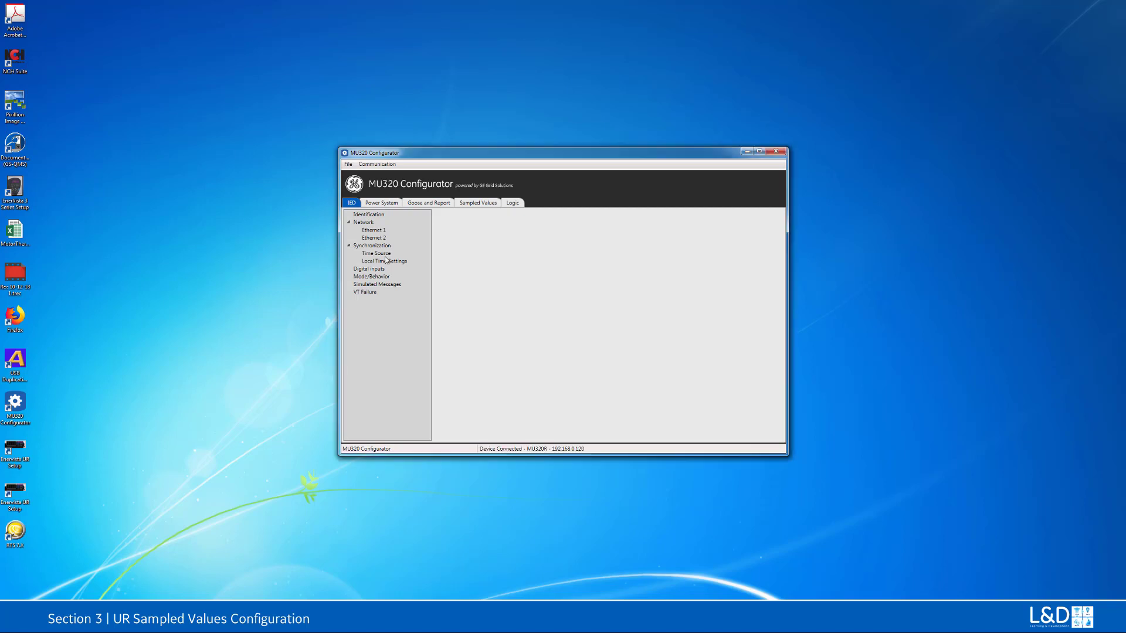
Step: Check the merging unit's identification details and confirm PTP as its synchronization time source
click(364, 215)
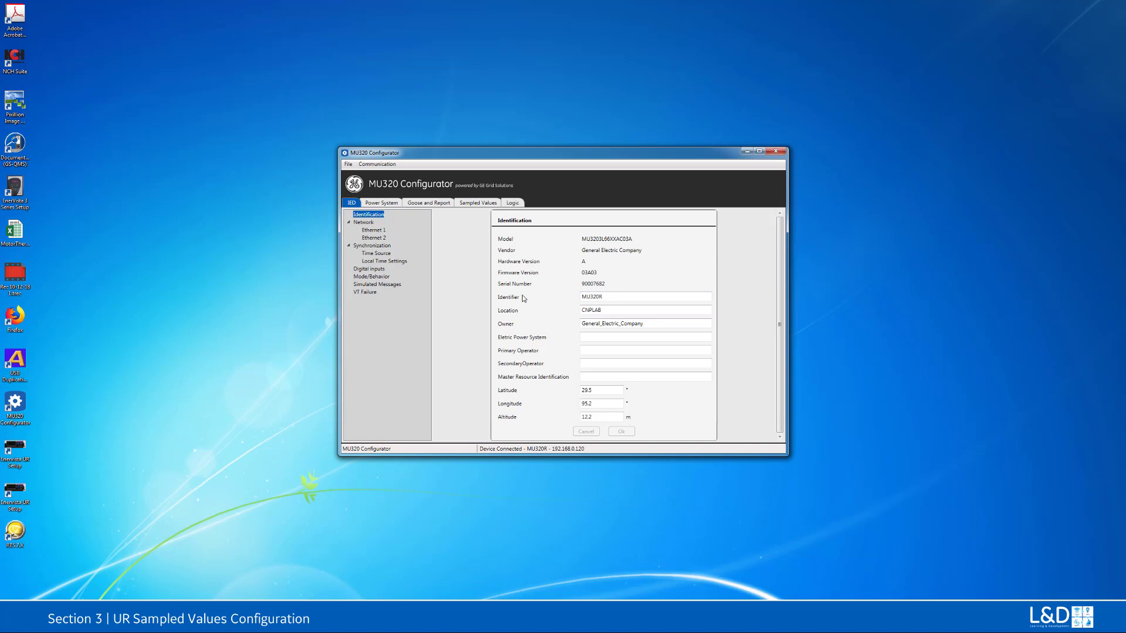
click(380, 249)
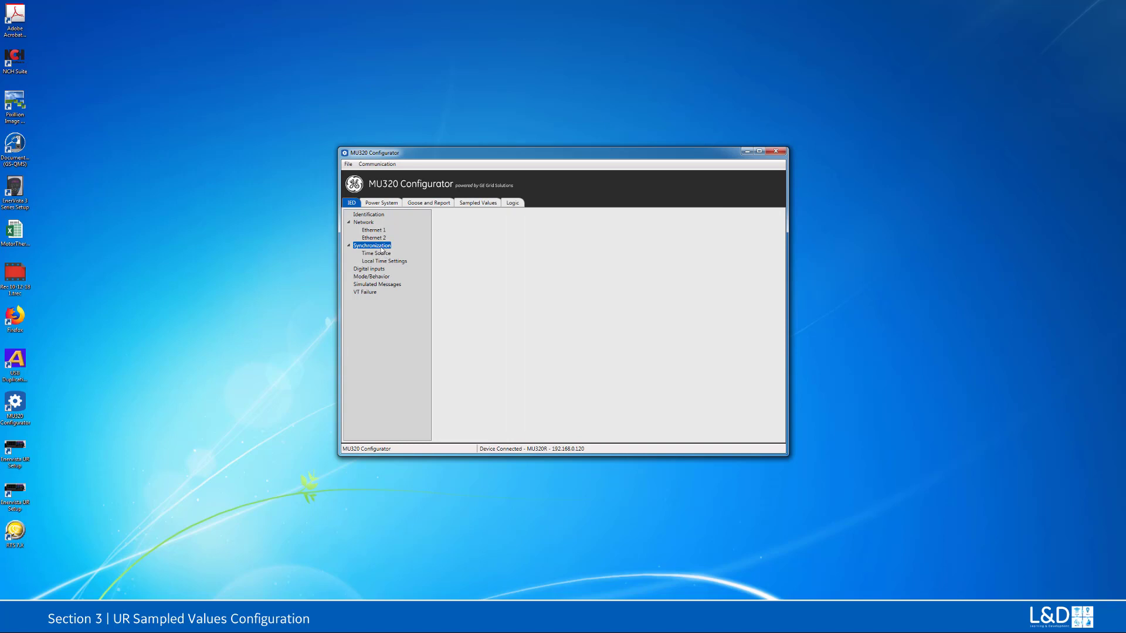
double_click(382, 246)
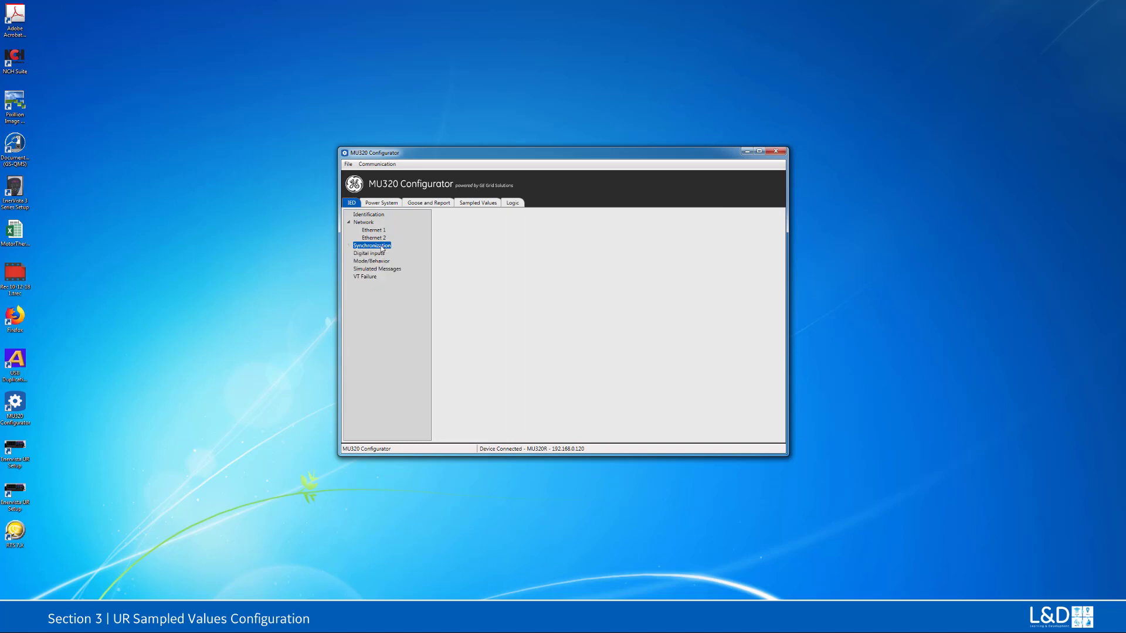
click(349, 247)
click(373, 255)
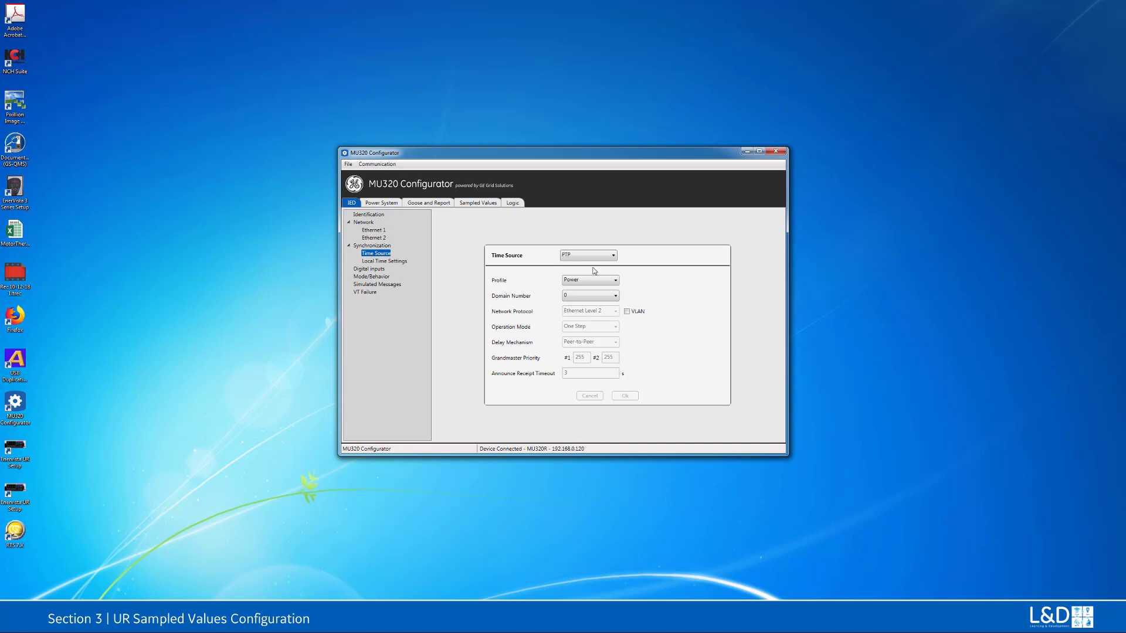
click(614, 256)
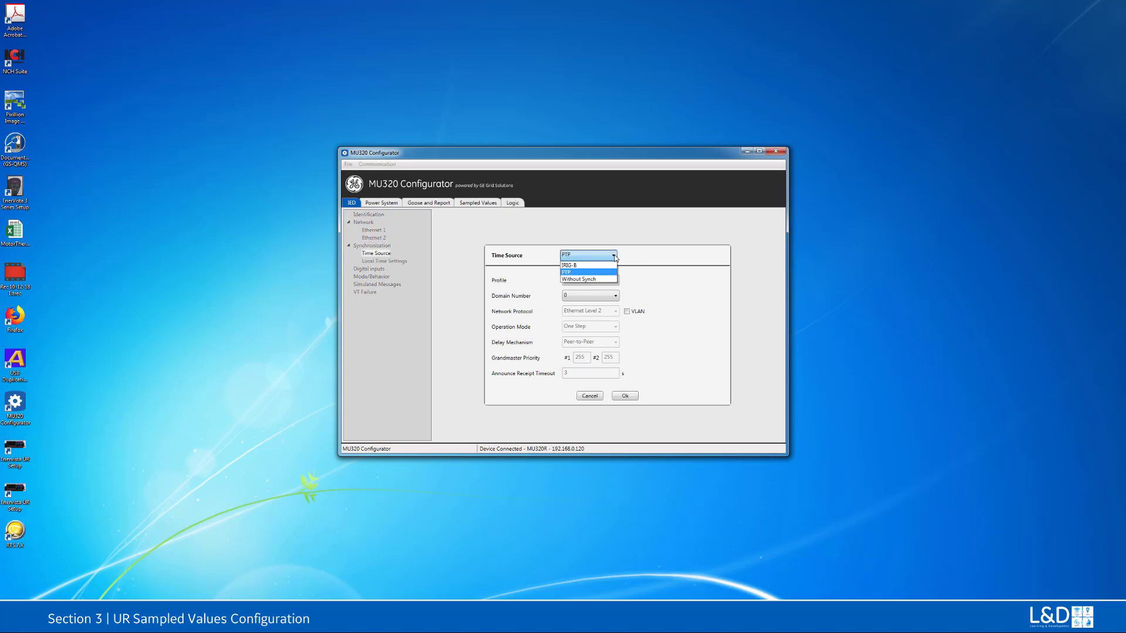
click(604, 272)
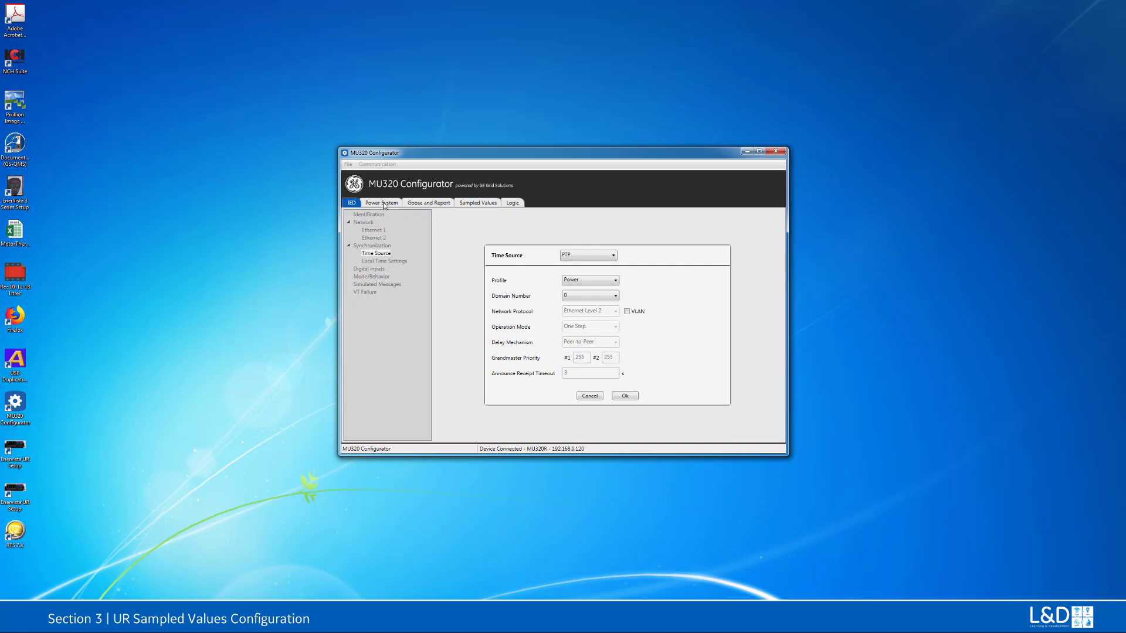
click(625, 396)
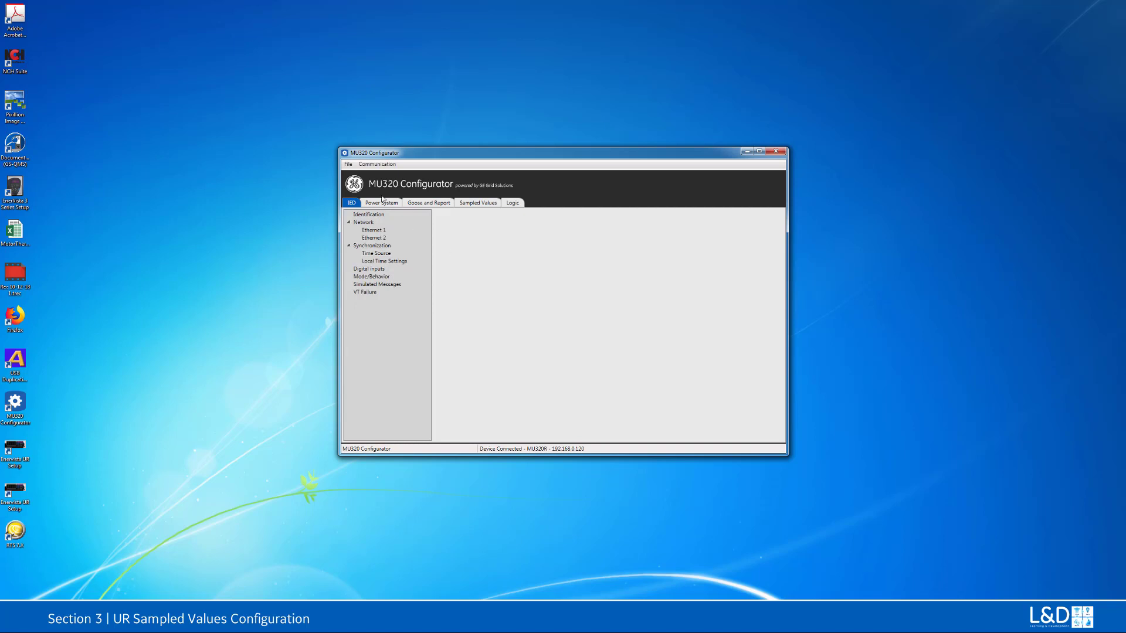
Step: Review the MU01 power system settings for frequency, nominal values and CT and VT ratios, and accept them
click(382, 203)
click(361, 214)
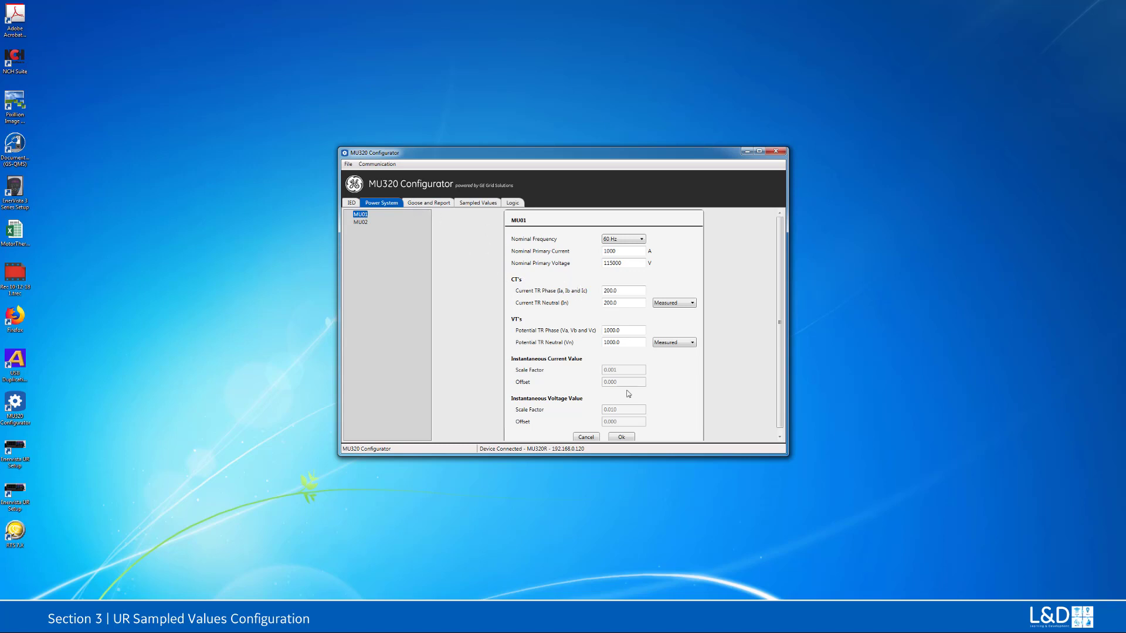
click(621, 437)
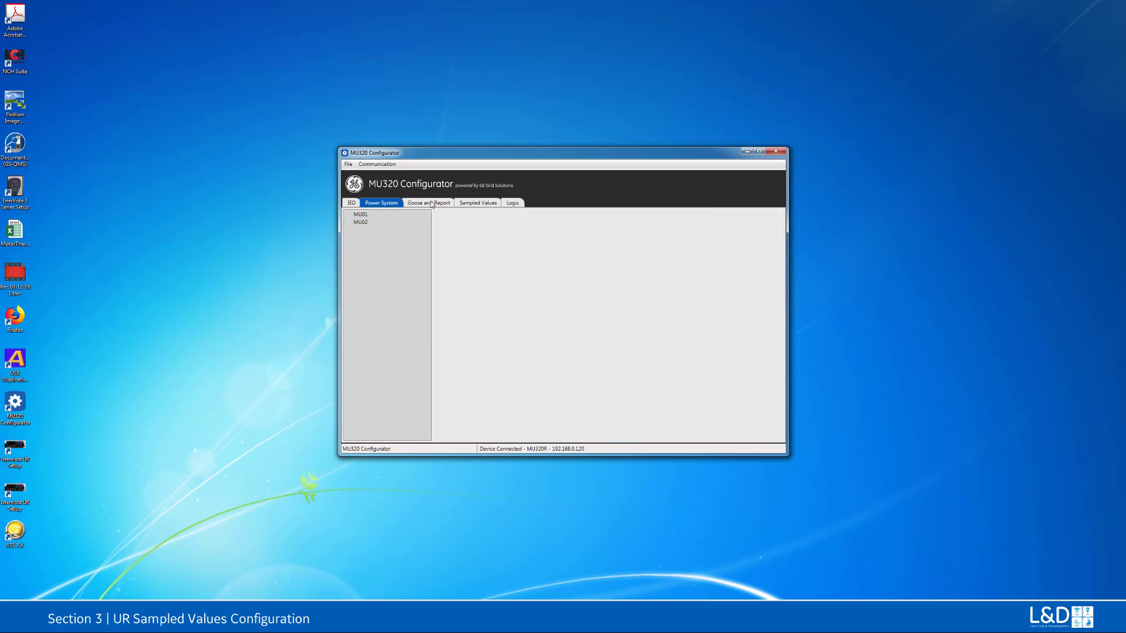
Step: Look over the Goose and Report section and examine the MU01 protection settings for sampled values
click(431, 204)
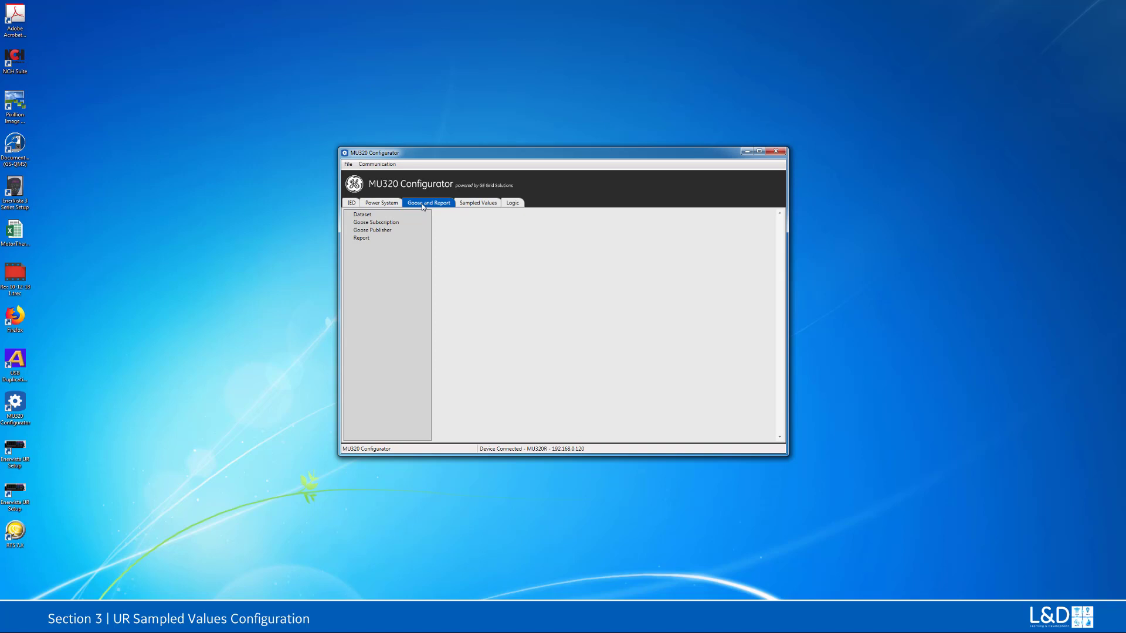
click(470, 205)
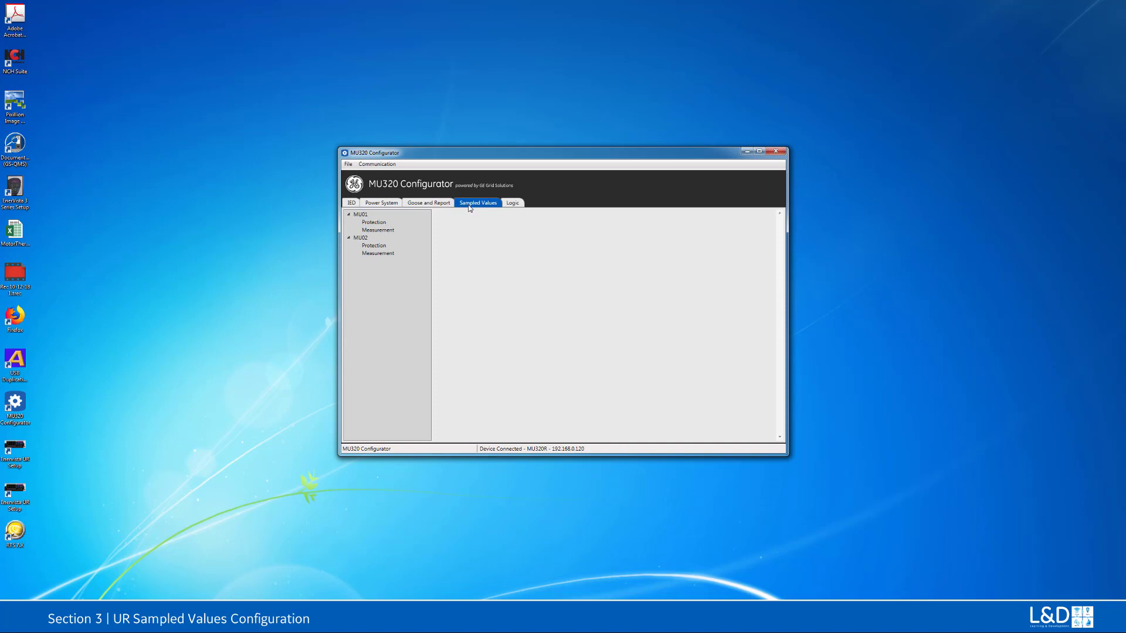
click(370, 226)
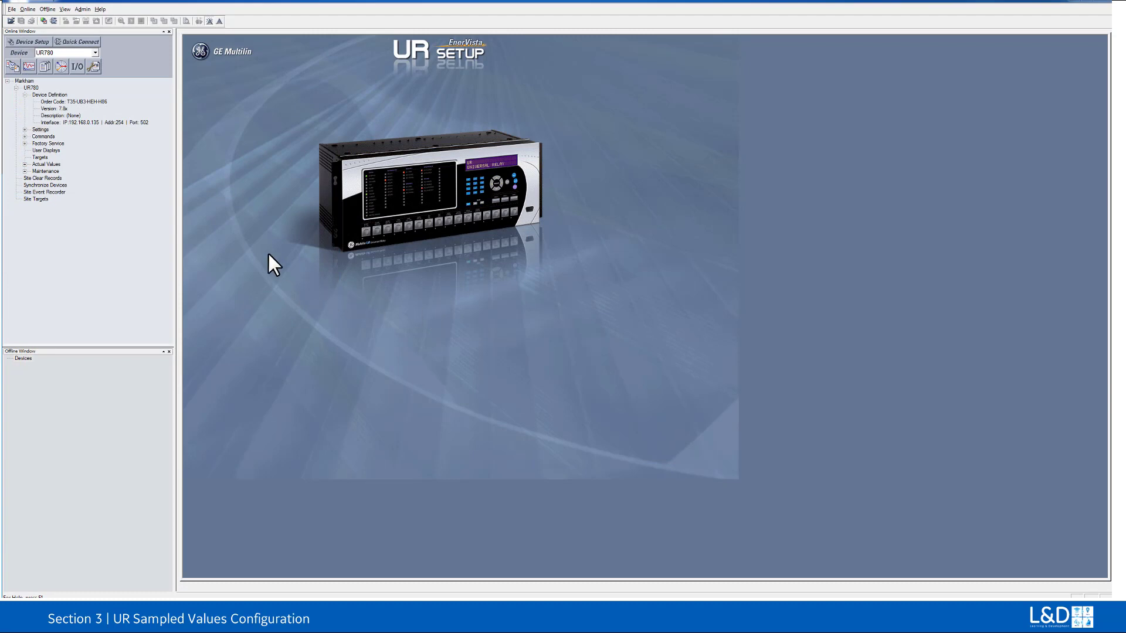
Step: In EnerVista UR Setup, open the UR780 relay's general Real Time Clock settings to examine the synchronizing source
double_click(42, 130)
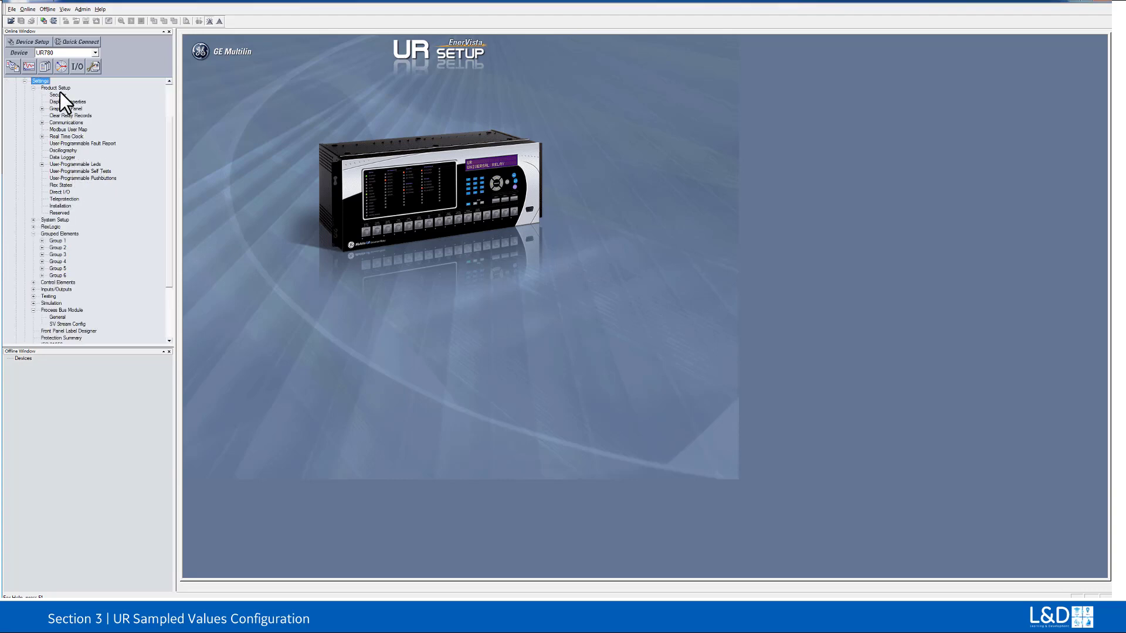
double_click(65, 136)
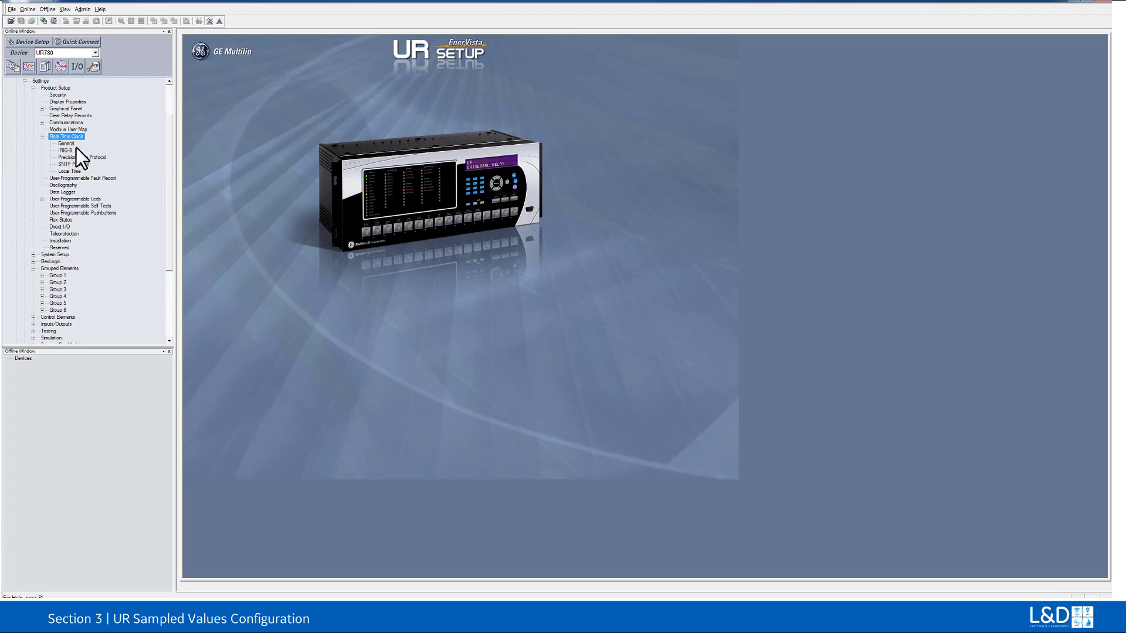
double_click(74, 144)
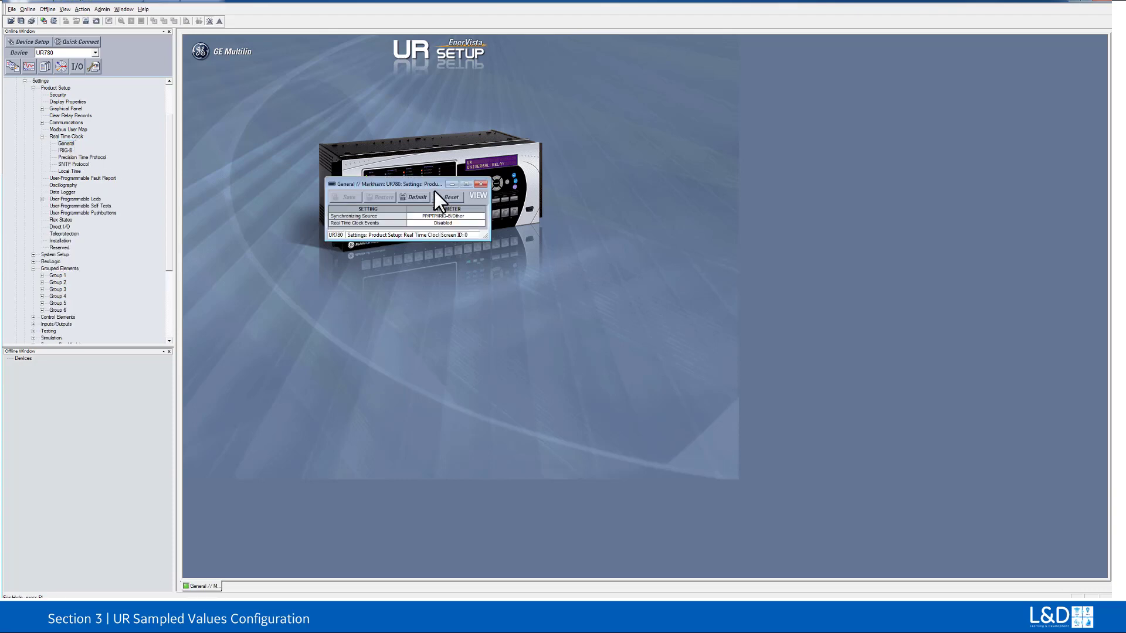
drag(419, 185, 351, 154)
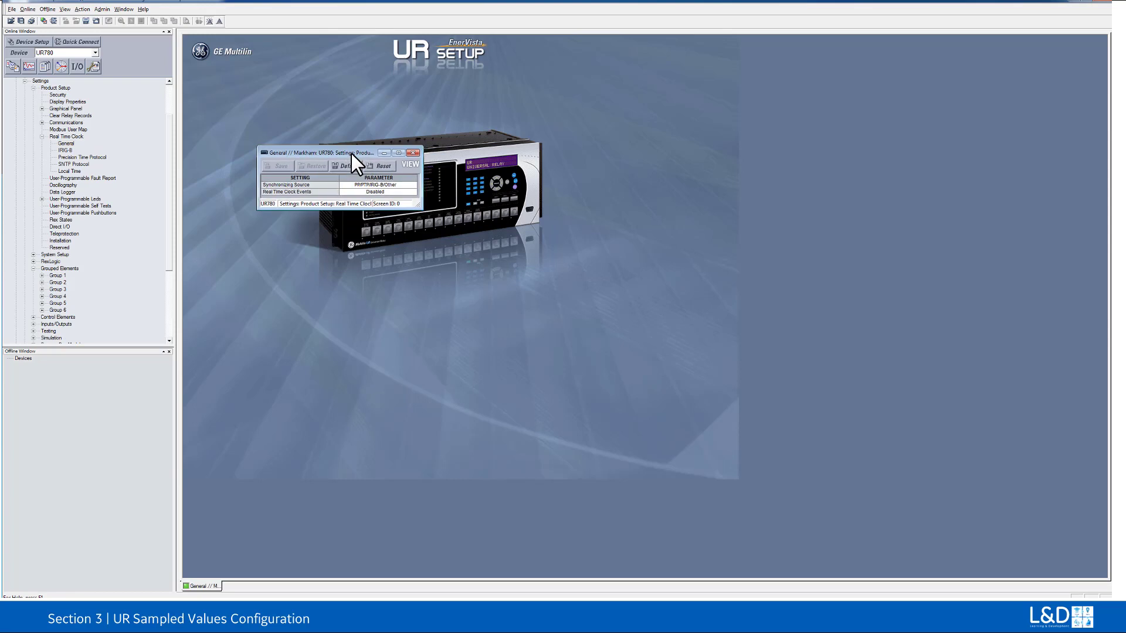
Step: Review the available options for the relay's clock synchronizing source without changing the selection
click(416, 185)
click(413, 185)
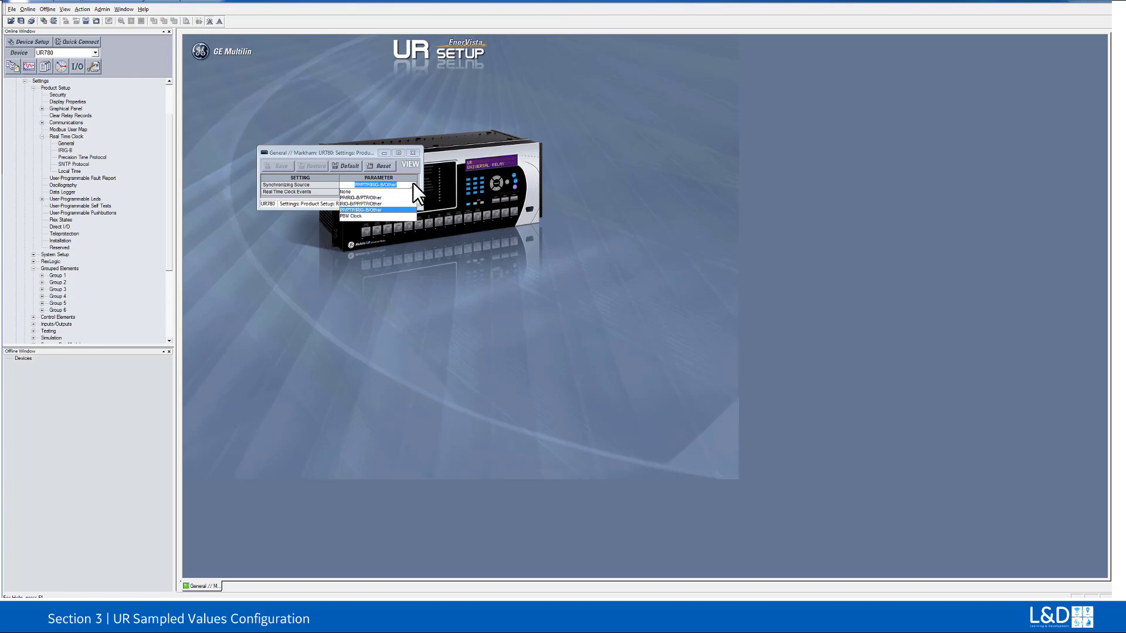
click(413, 184)
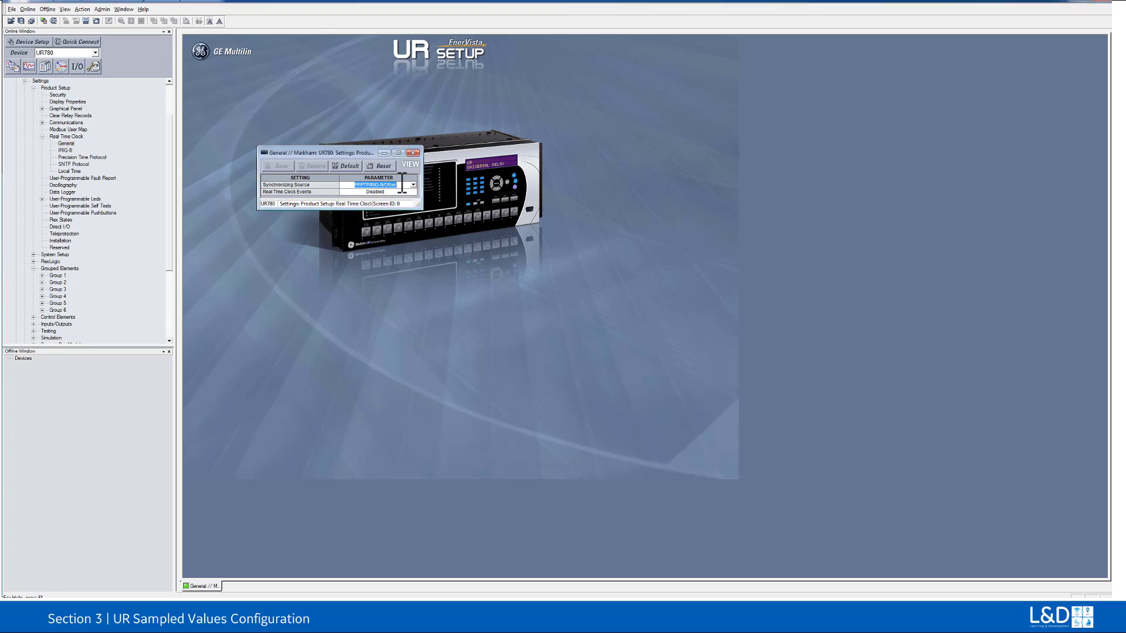
Step: Check the Precision Time Protocol settings, keep PTP Port 2 Function as Enabled, and close the Real Time Clock settings windows
double_click(74, 157)
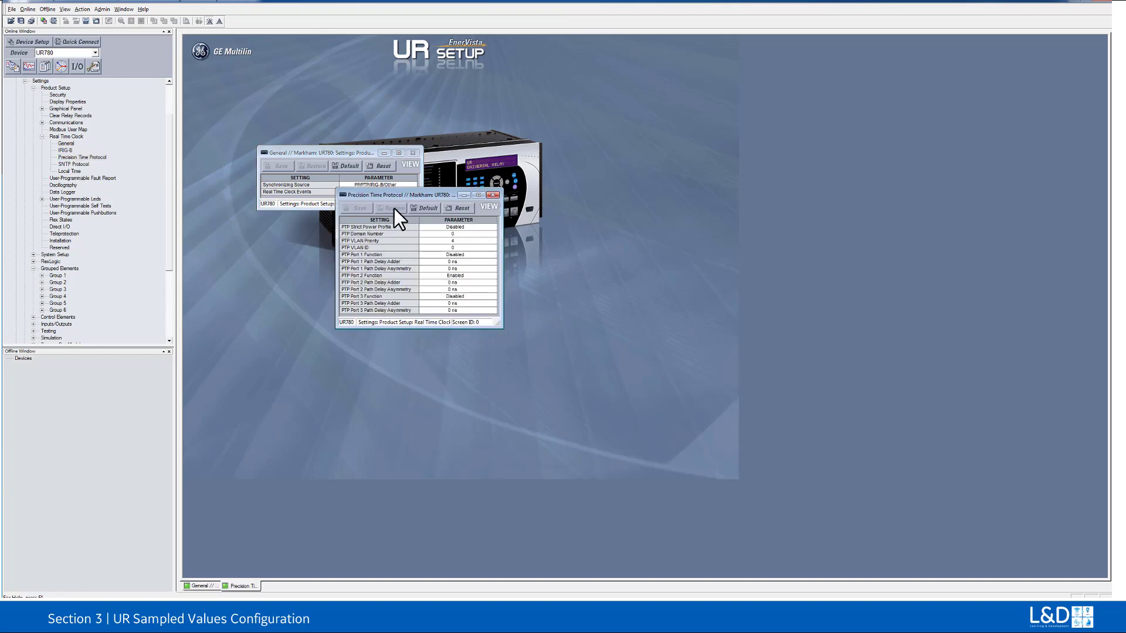
drag(419, 194, 344, 207)
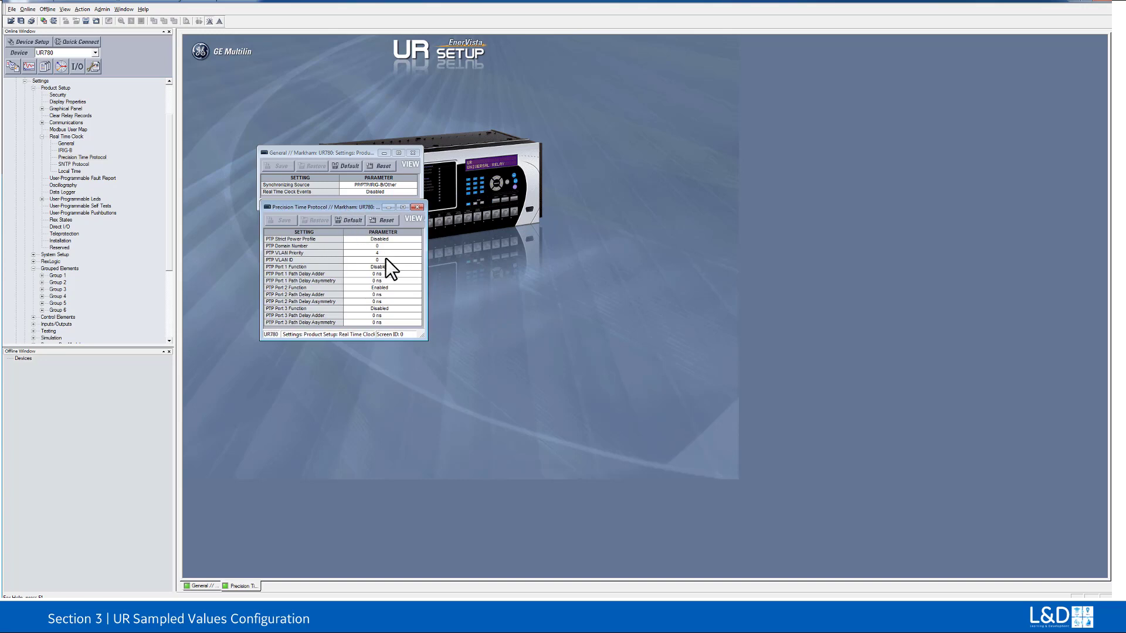
click(416, 290)
click(416, 290)
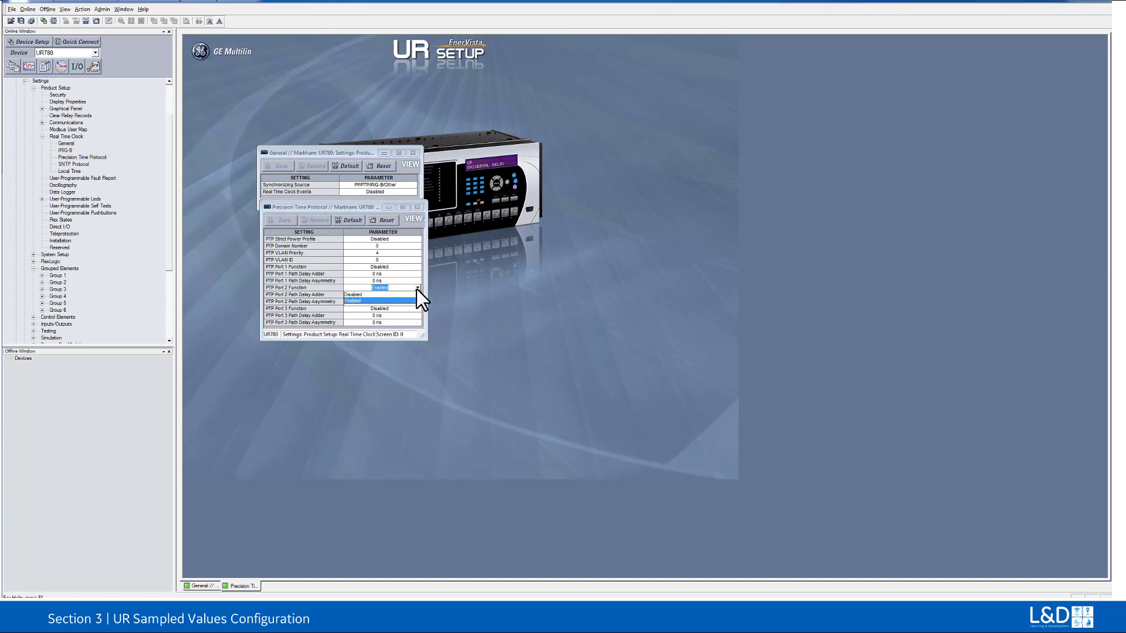
click(409, 301)
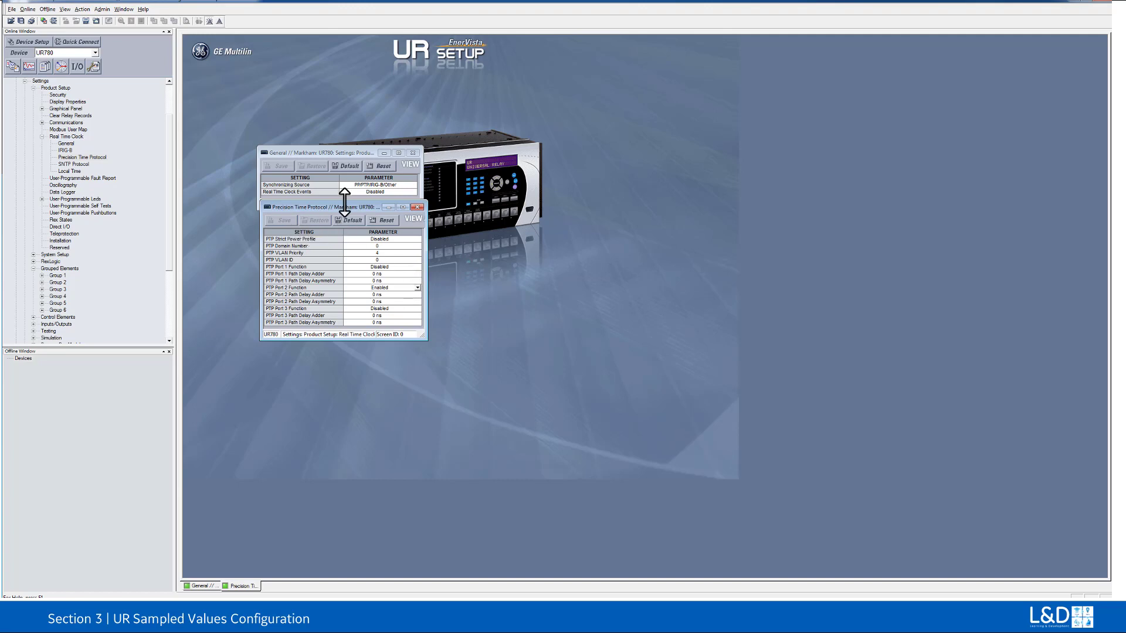
click(417, 207)
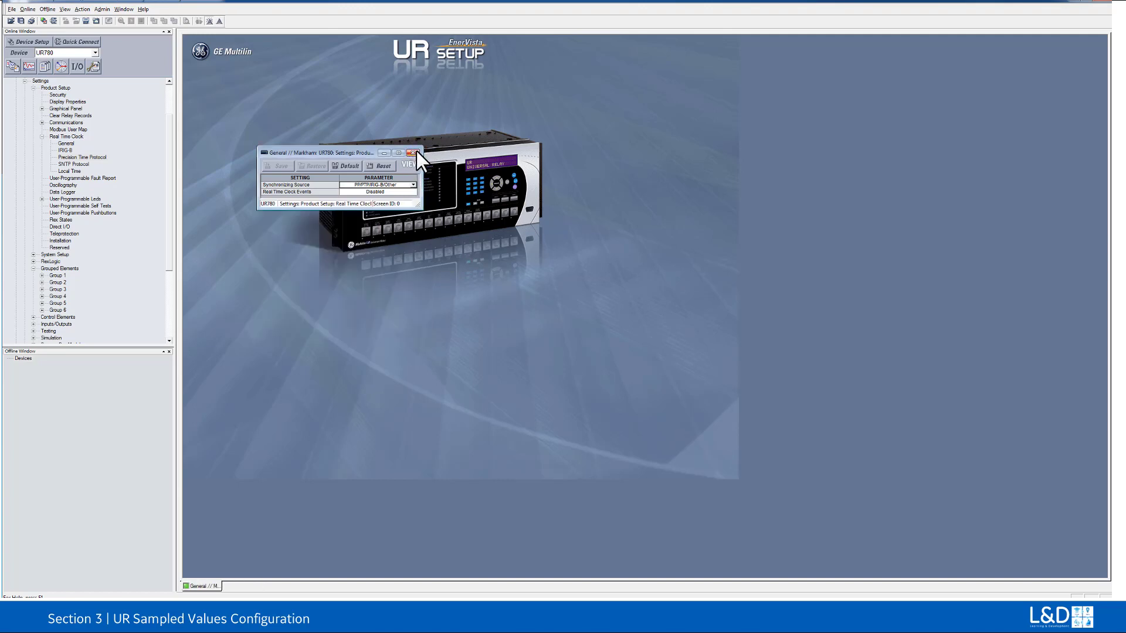
click(413, 152)
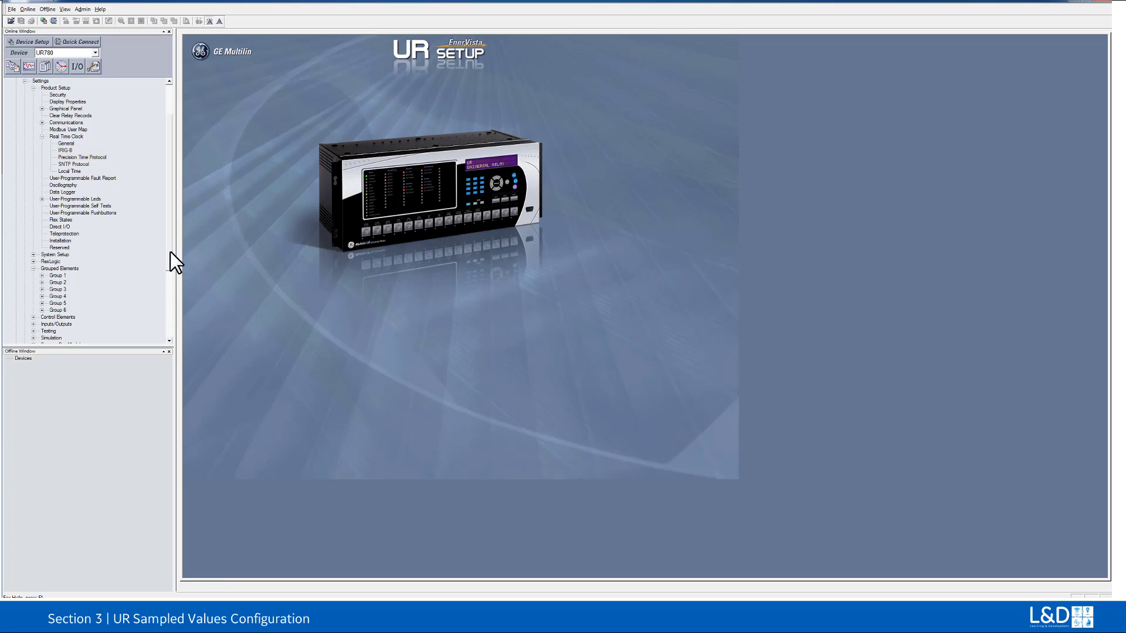
Step: Check the Process Bus Module general settings, keep Network Config as INDEPENDENT, and close them
scroll(172, 270, down, 5)
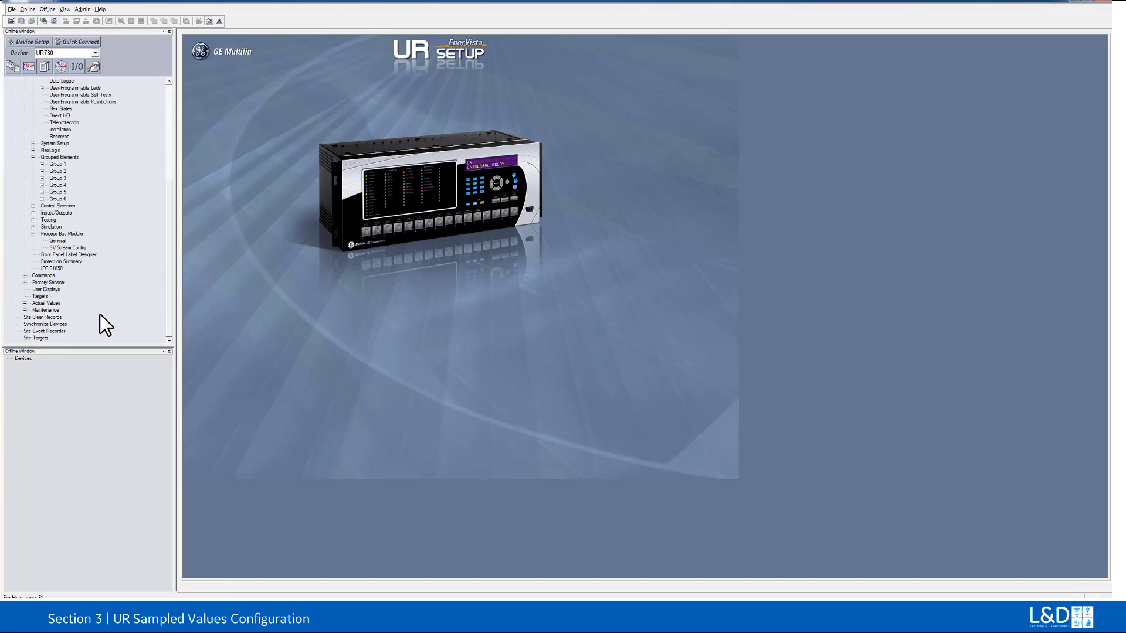
double_click(61, 241)
drag(431, 205, 340, 132)
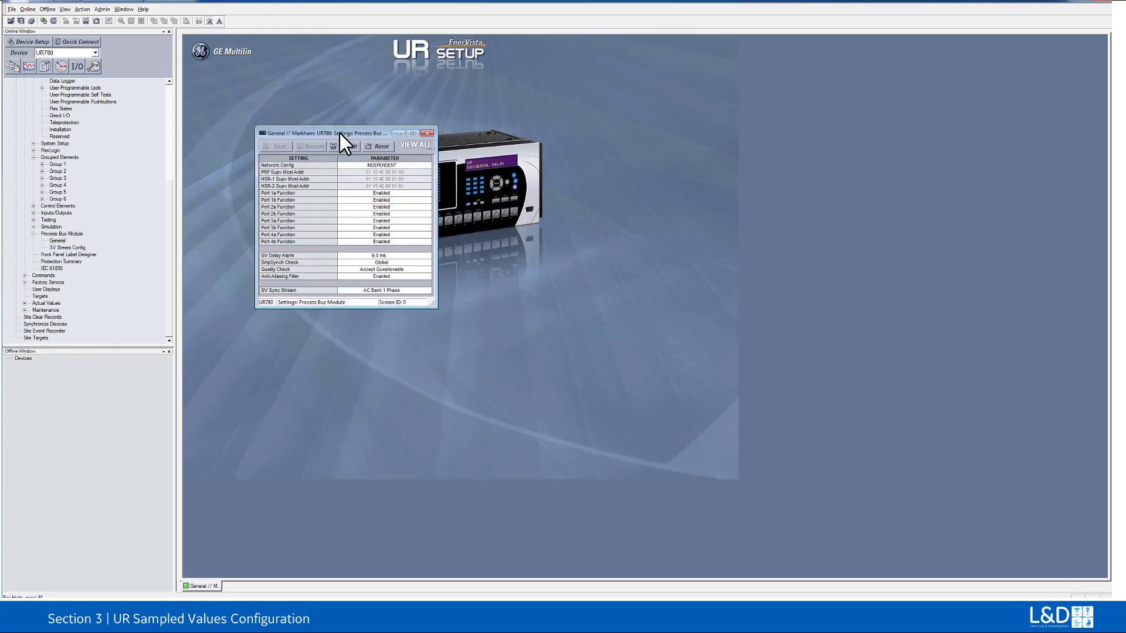
click(428, 164)
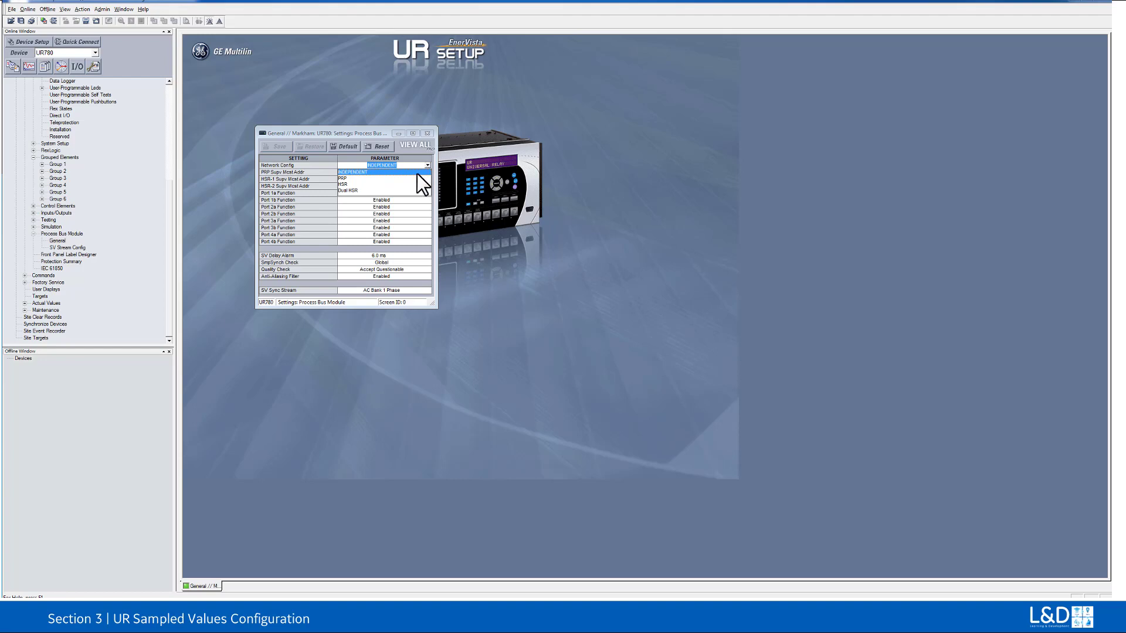
click(416, 171)
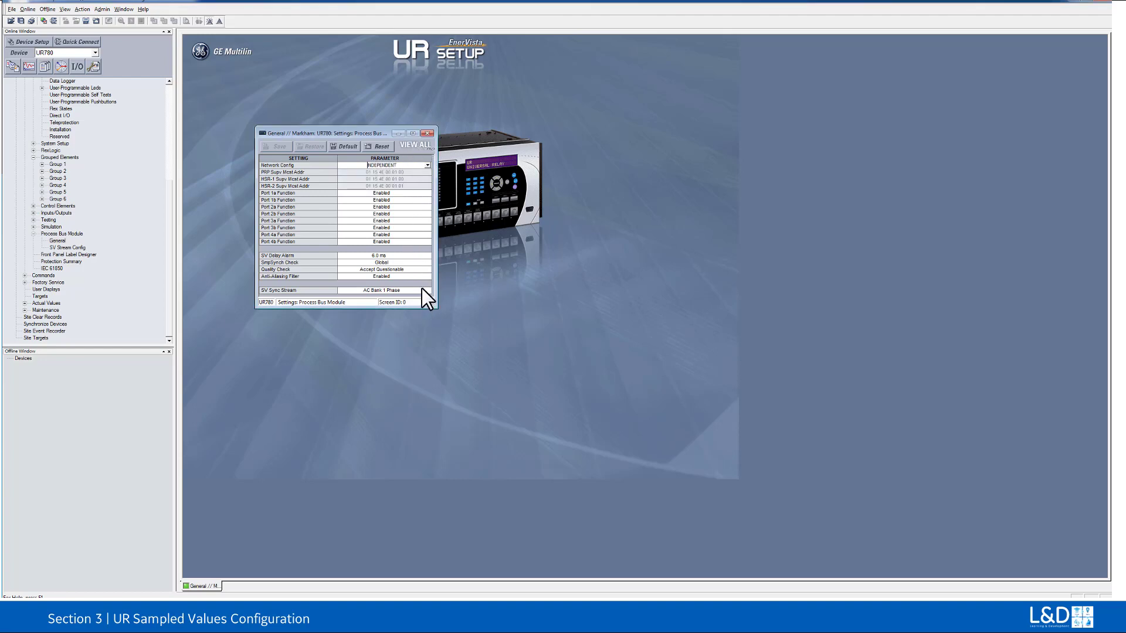
click(428, 134)
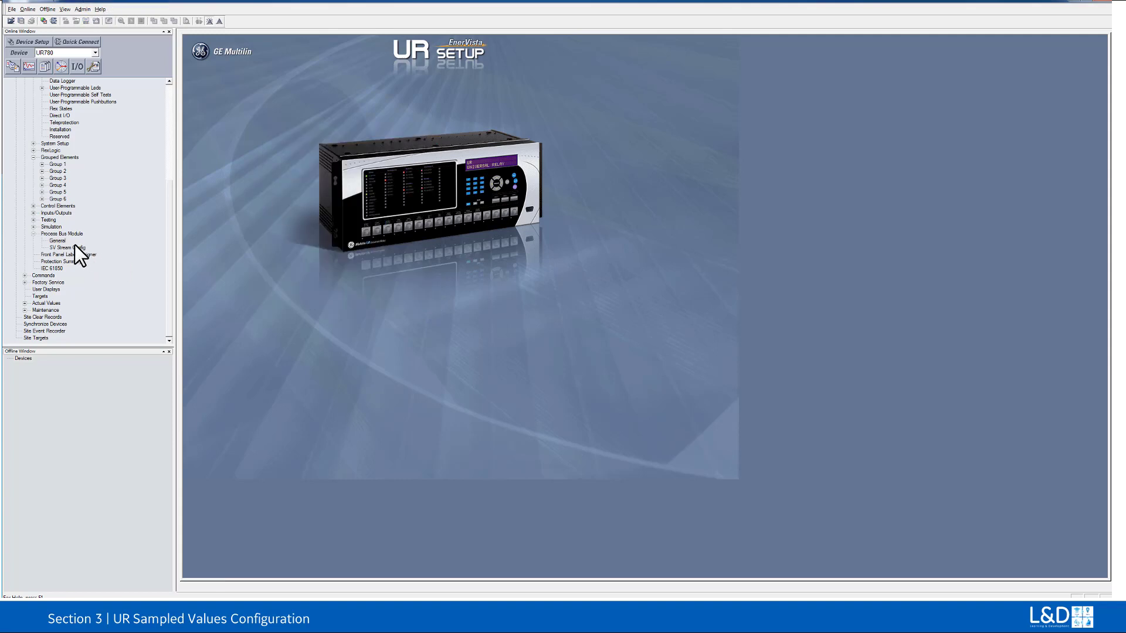
Step: Open the Process Bus Module's SV Stream Config and set the RxSV1 stream to IEC 61850-9-2LE r2-1
double_click(69, 247)
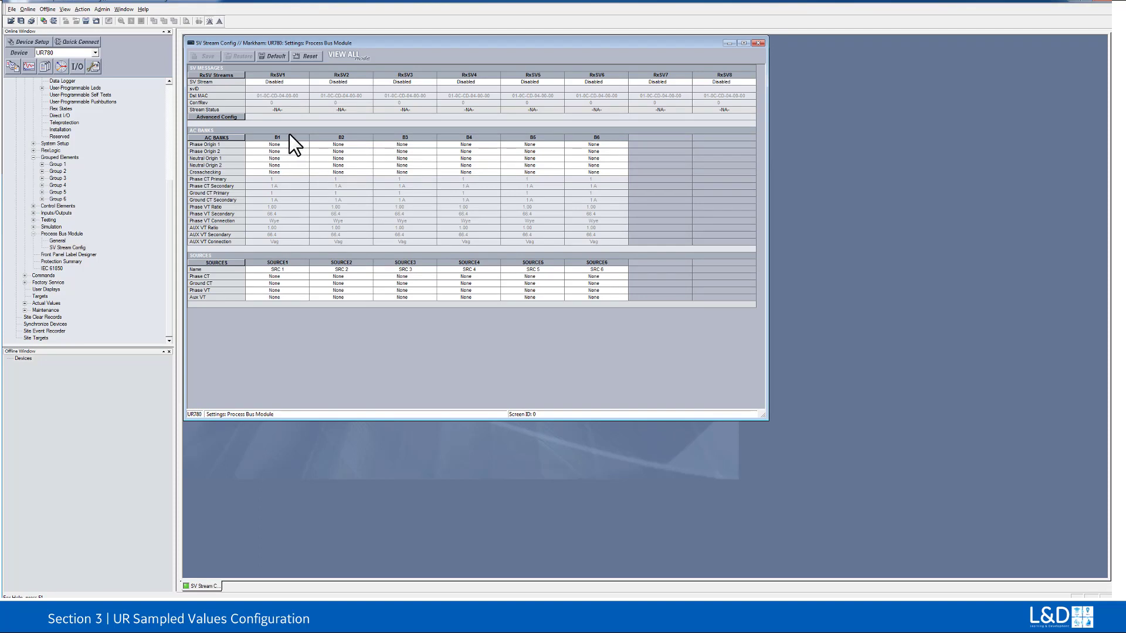
click(303, 83)
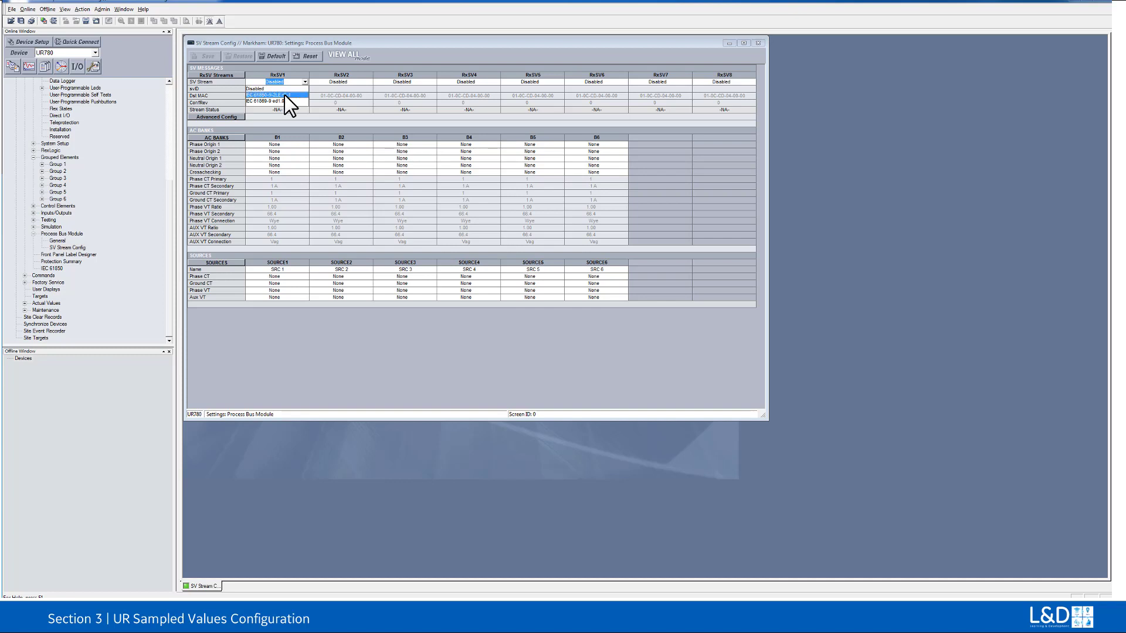
click(283, 95)
Step: Set the RxSV1 svID to MU320RMU0101, its destination MAC to 01-0C-CD-04-00-01 and its ConfRev to 1
click(284, 87)
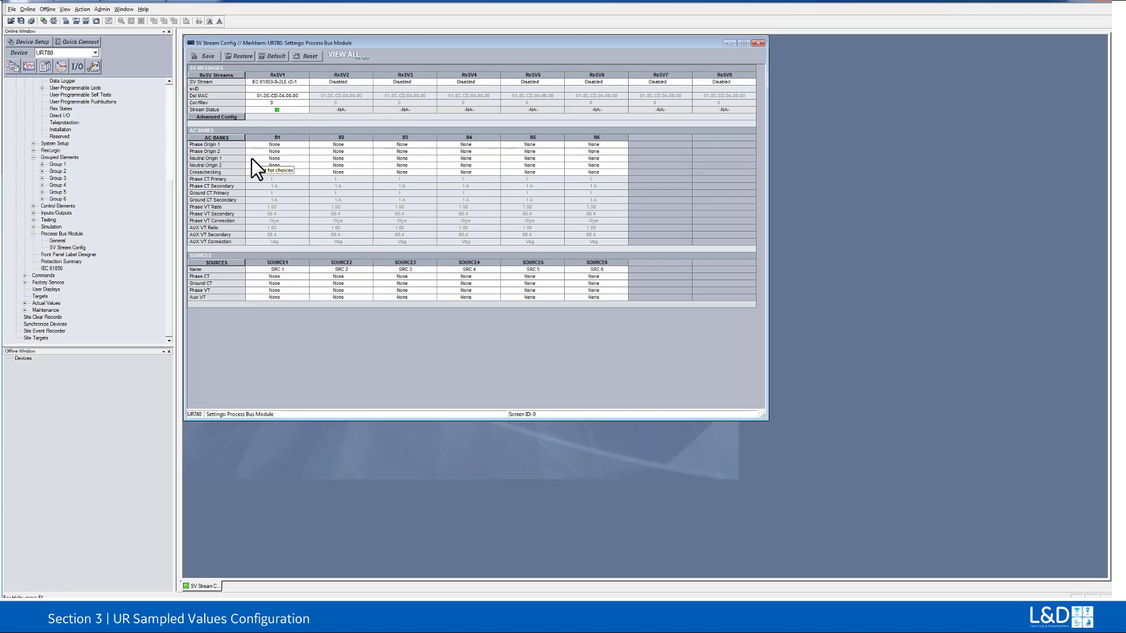
text(MU320RMU0101)
key(BackSpace)
text(1)
click(273, 103)
Step: For AC bank B1, set Phase Origin 1 to RxSV1-CT1/PHS and Neutral Origin 1 to RxSV1-CT1/NTR
click(302, 145)
click(301, 144)
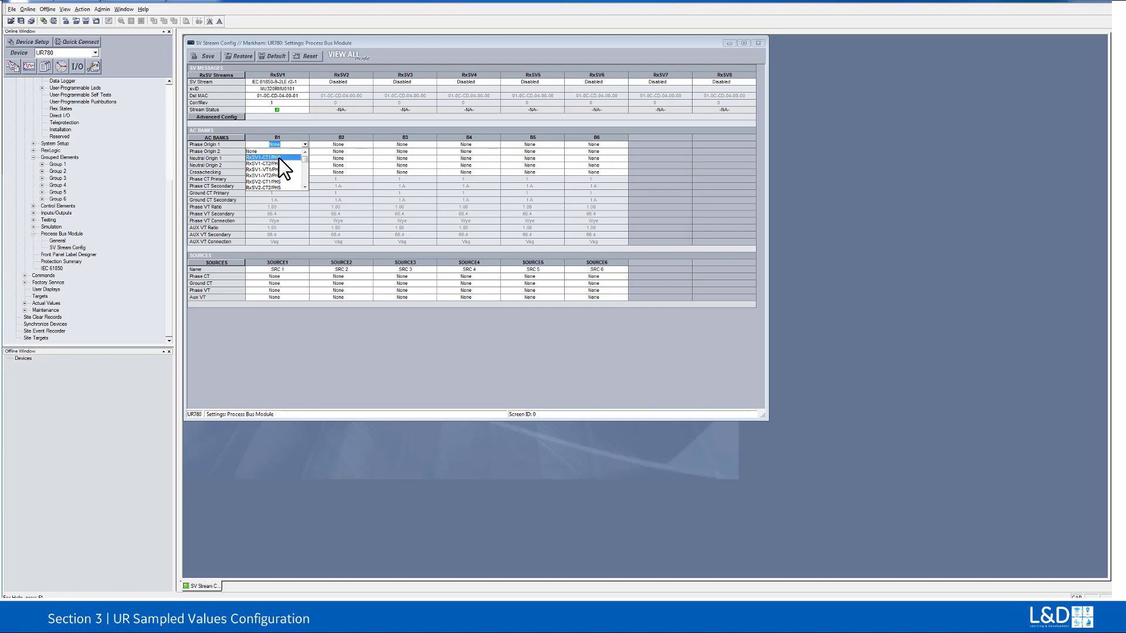
click(279, 157)
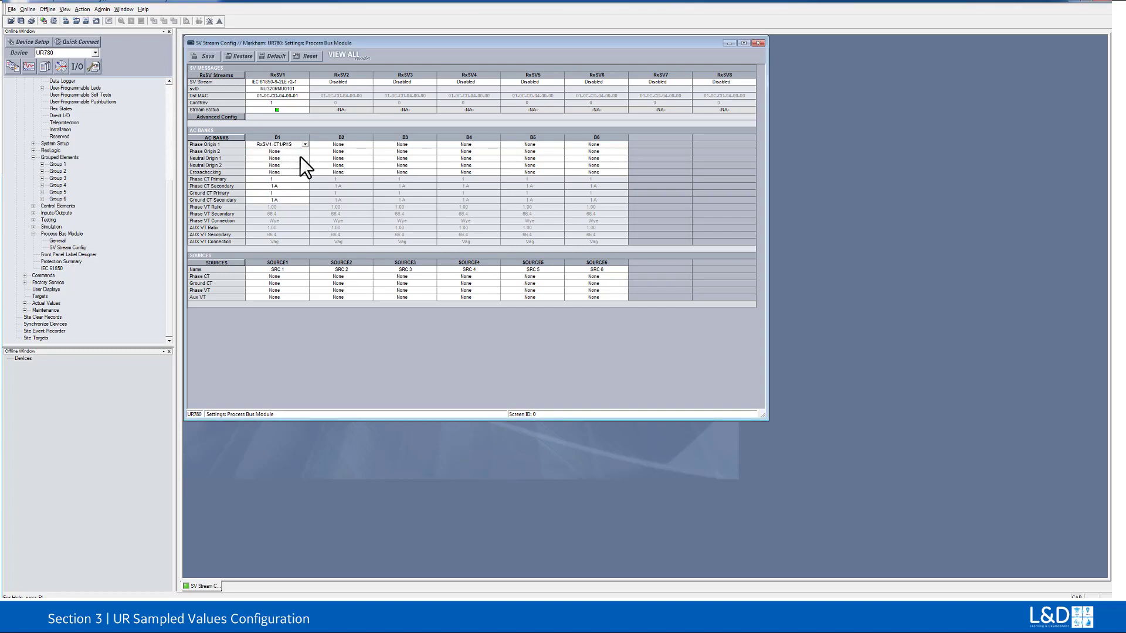
click(304, 158)
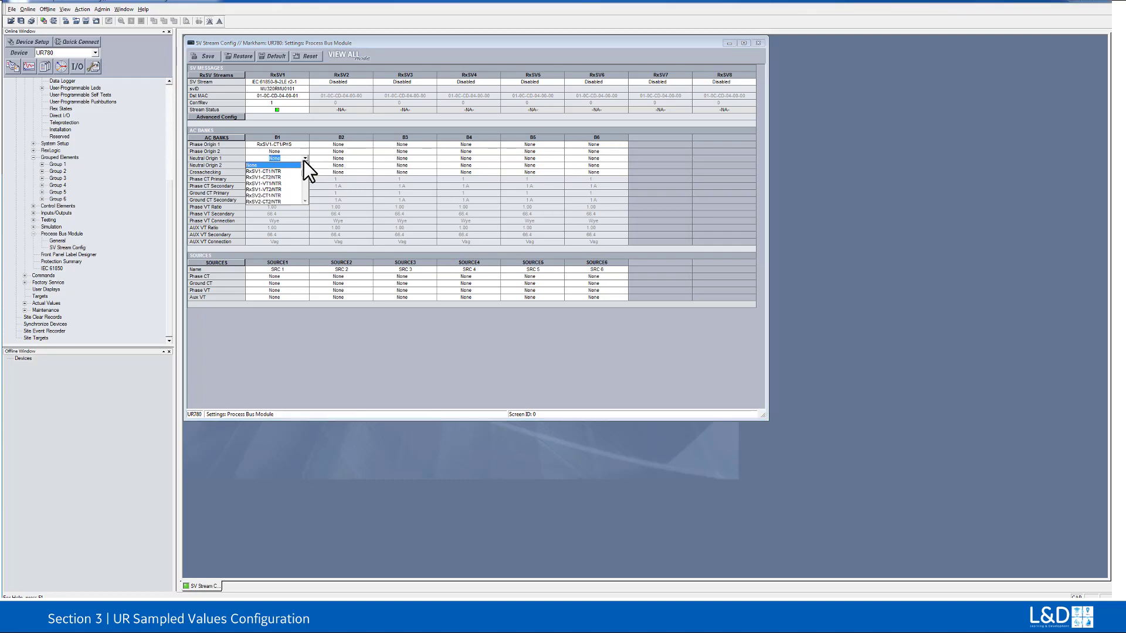
click(278, 171)
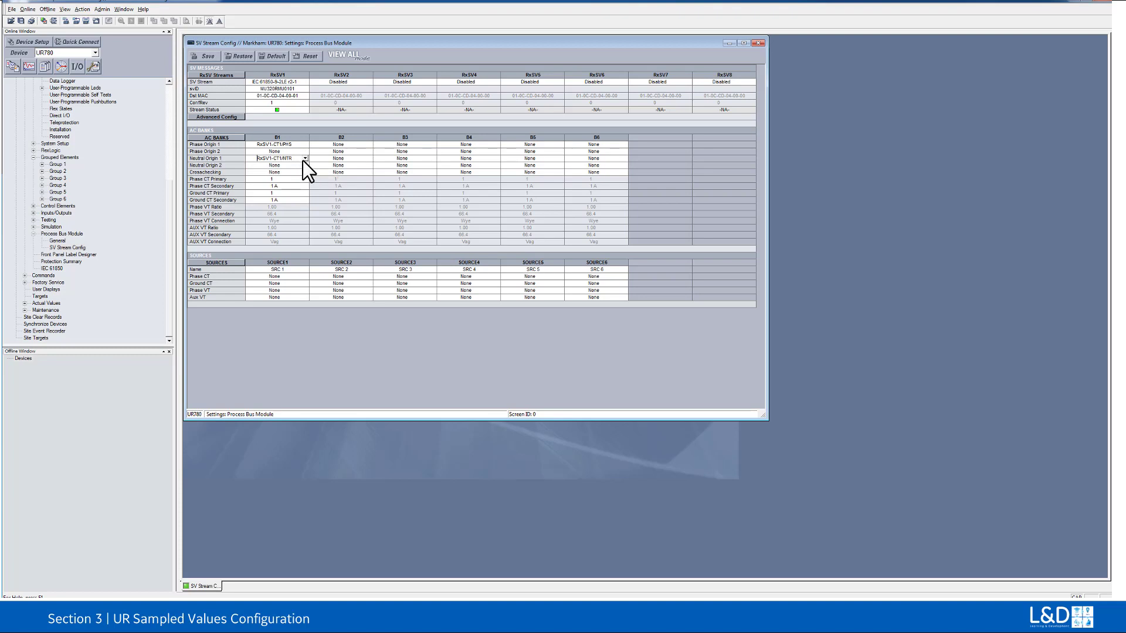
Step: For AC bank B2, set Phase Origin 1 to RxSV1-VT1/PHS and Neutral Origin 1 to RxSV1-VT1/NTR
click(368, 145)
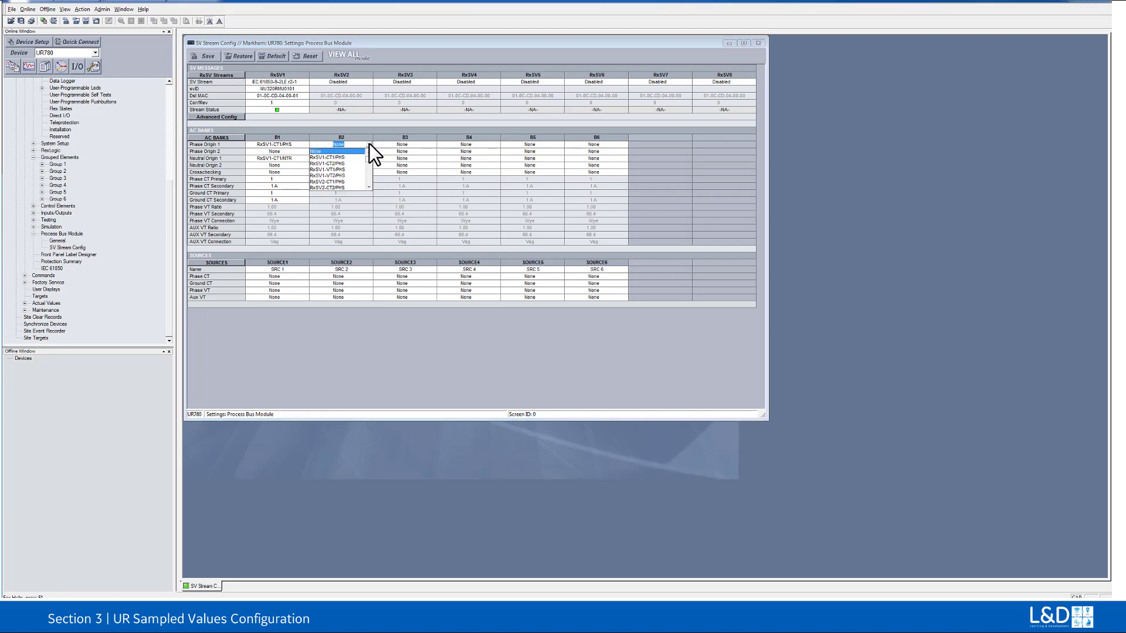
click(341, 171)
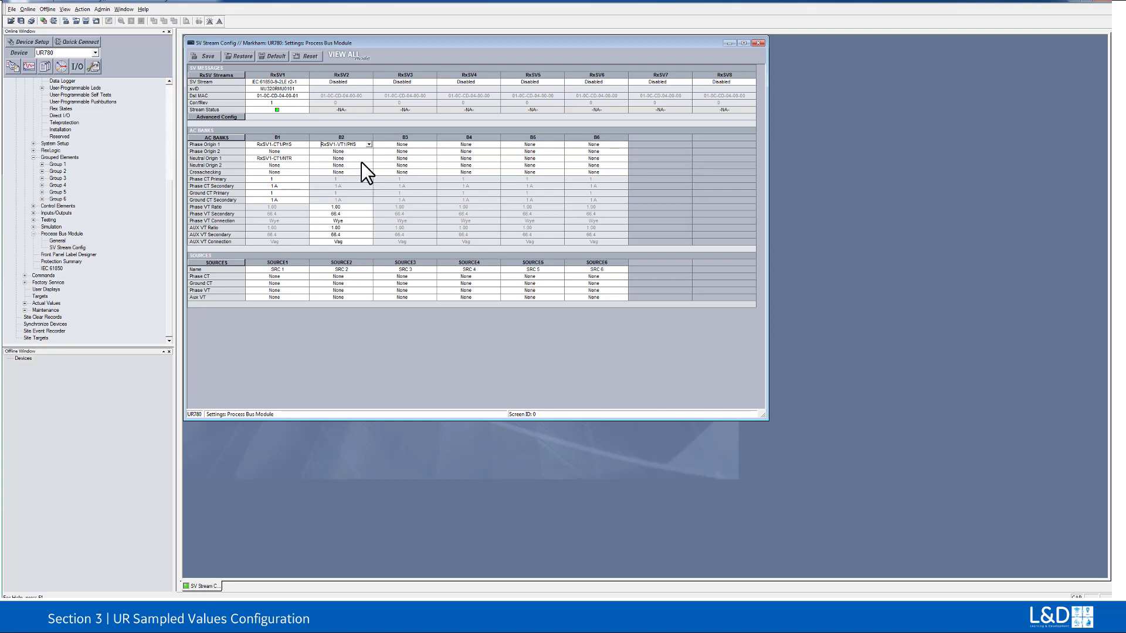
click(368, 158)
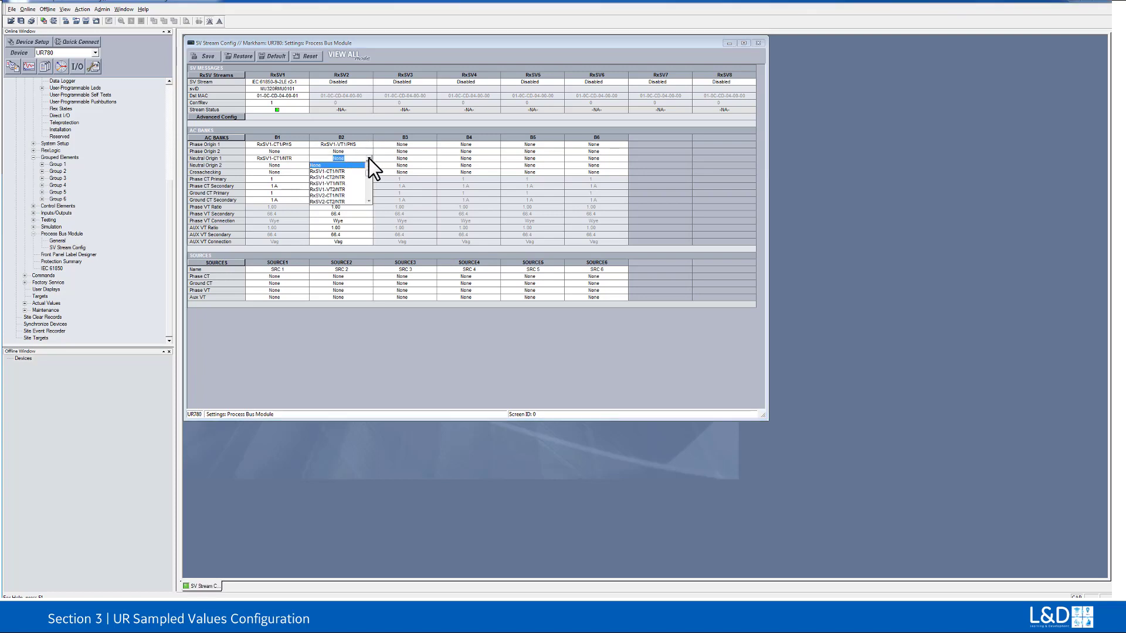
click(343, 183)
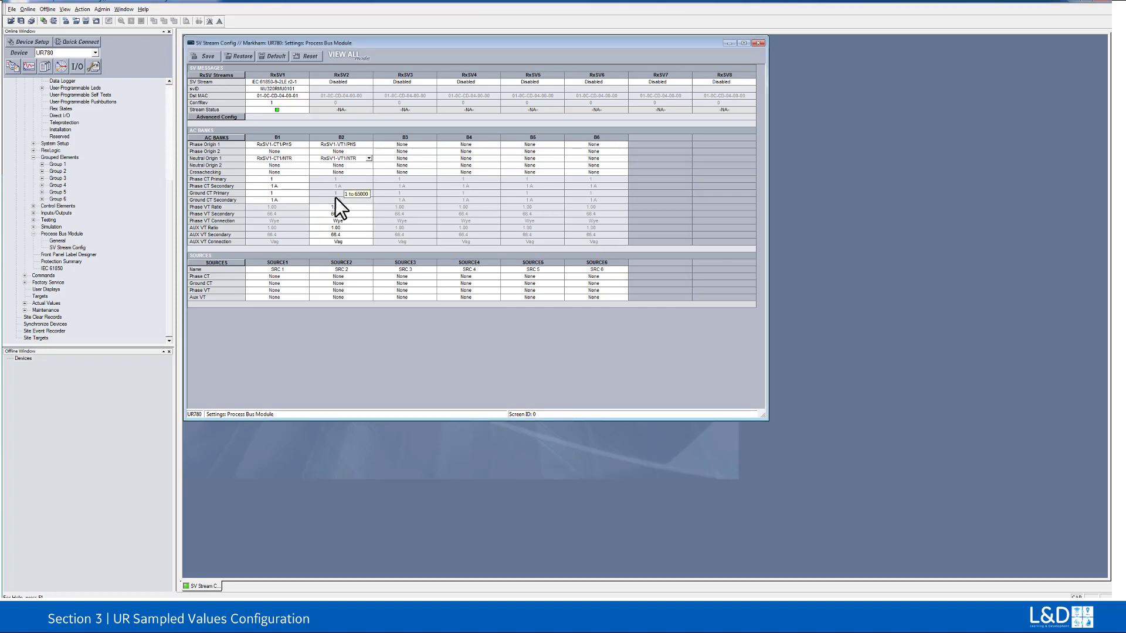
Step: Assign B1 to Source 1's Phase and Ground CT and B2 to its Phase and Aux VT, then save the settings without displaying the log
click(287, 278)
text(B2)
click(209, 57)
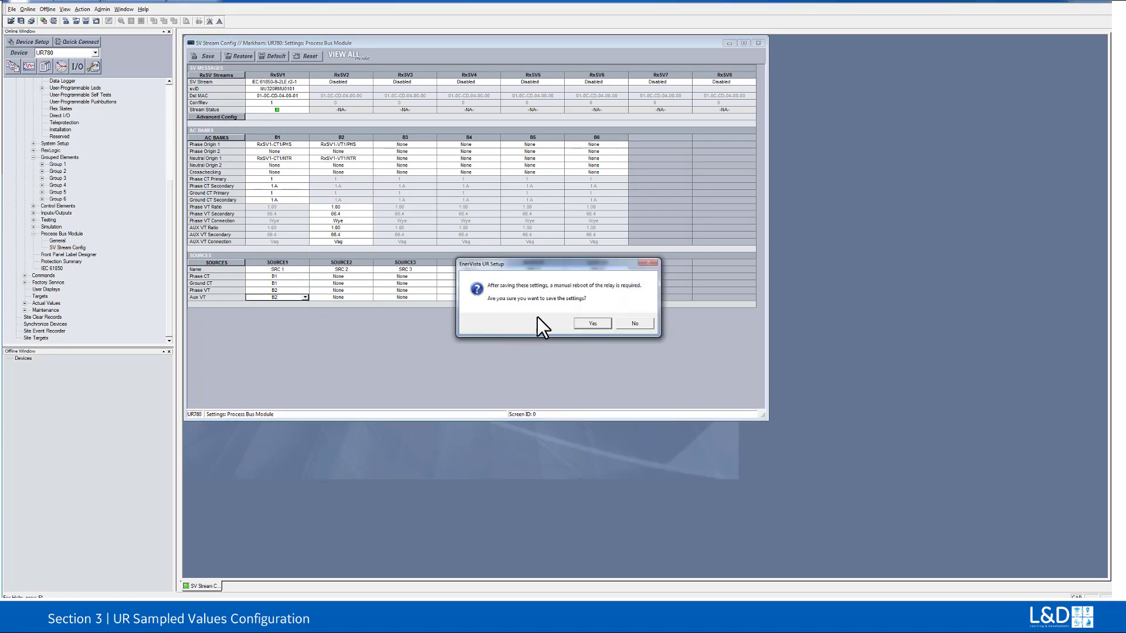
click(593, 324)
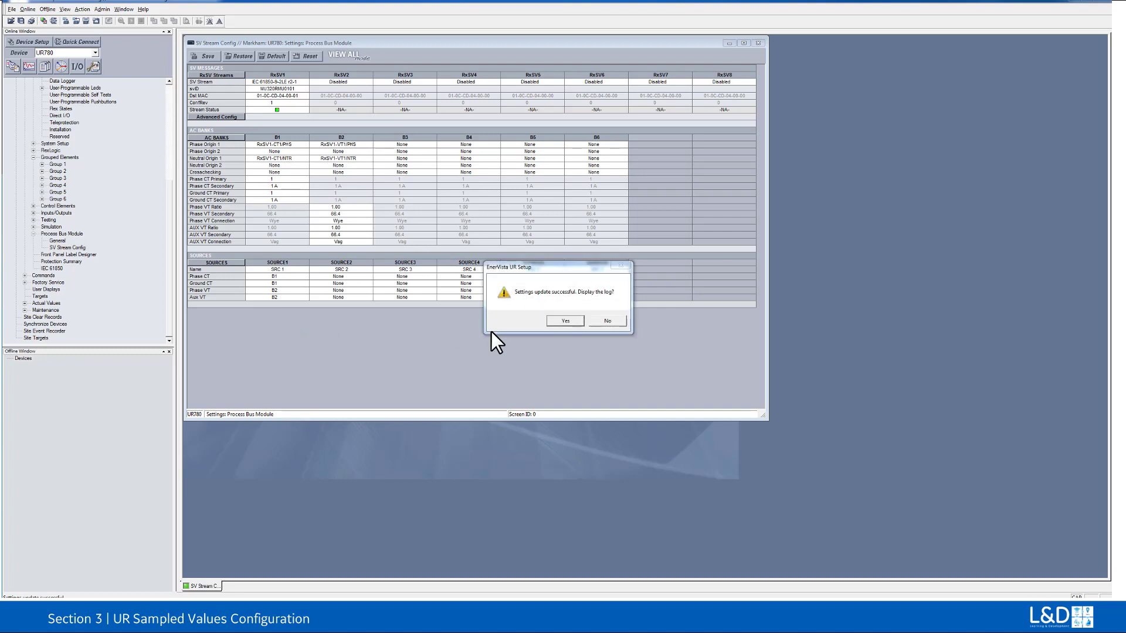
click(607, 321)
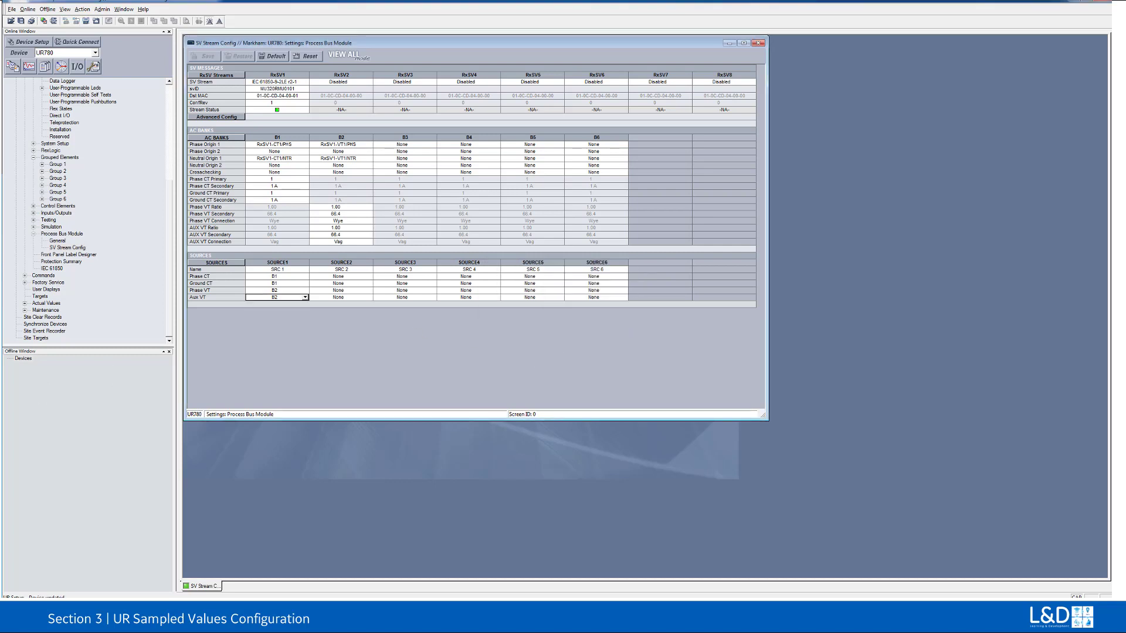
Step: Reboot the UR780 relay with the maintenance reboot command, closing its remaining open views
double_click(48, 309)
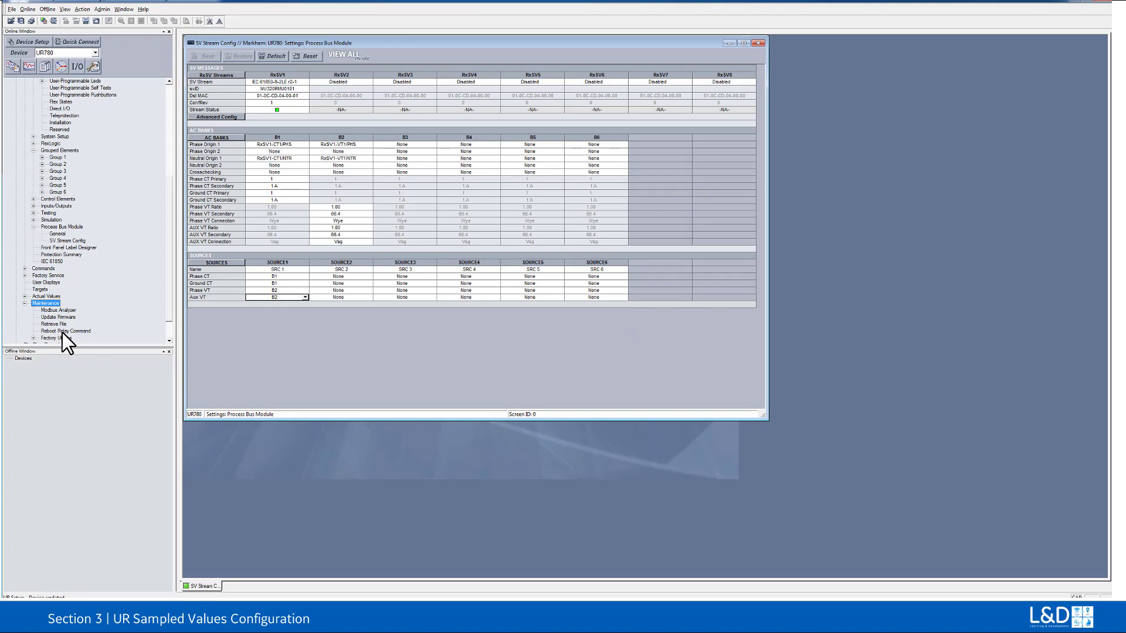
double_click(62, 331)
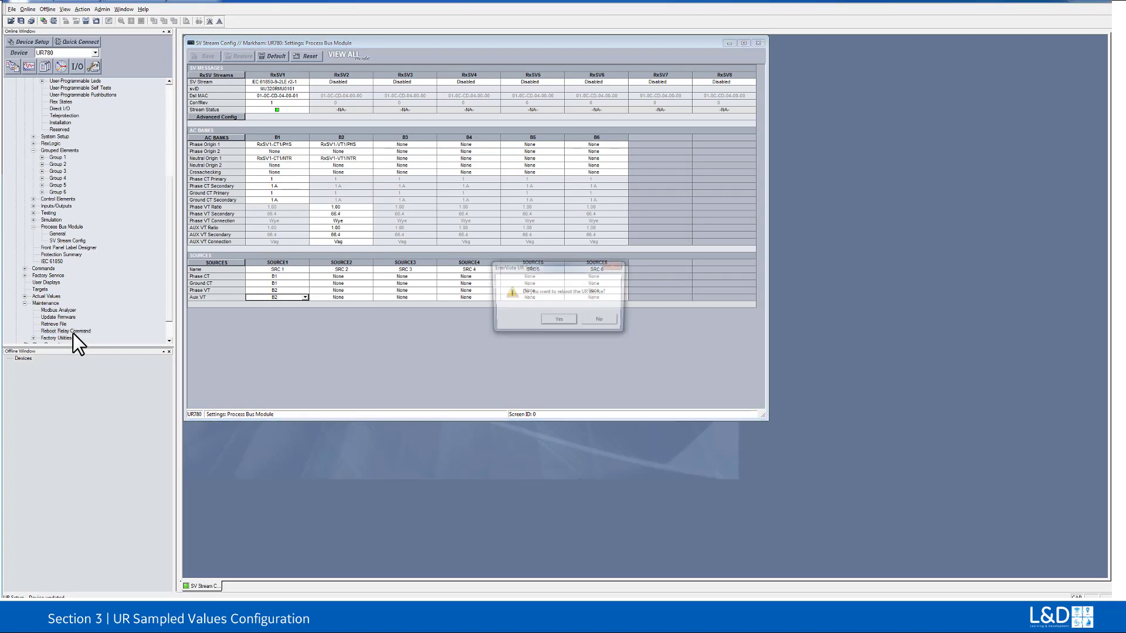
click(558, 322)
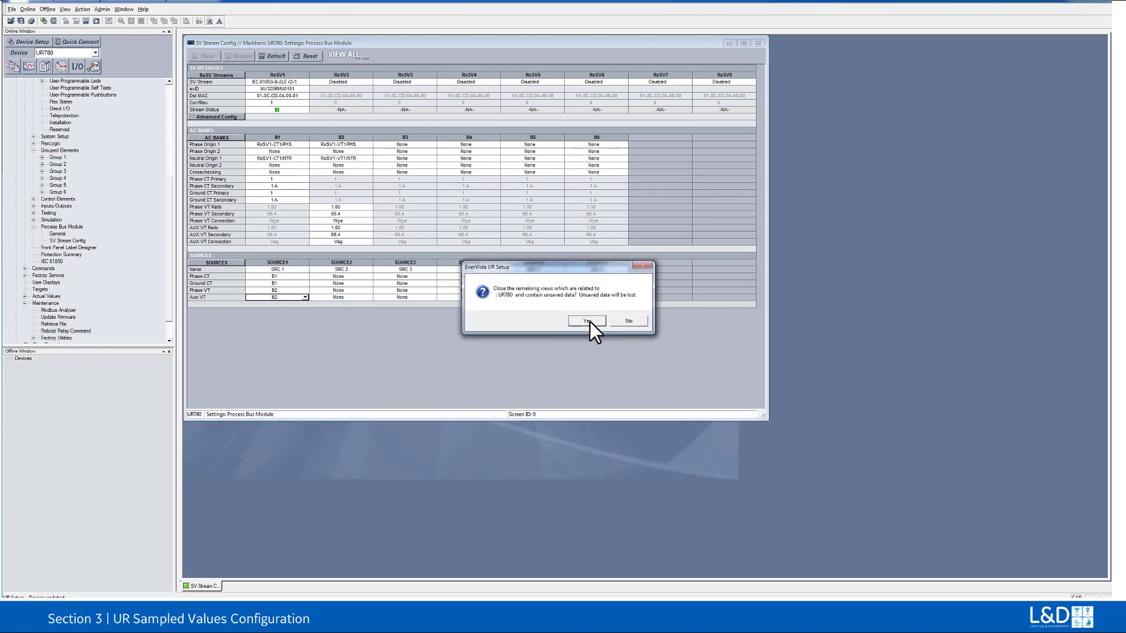
click(587, 321)
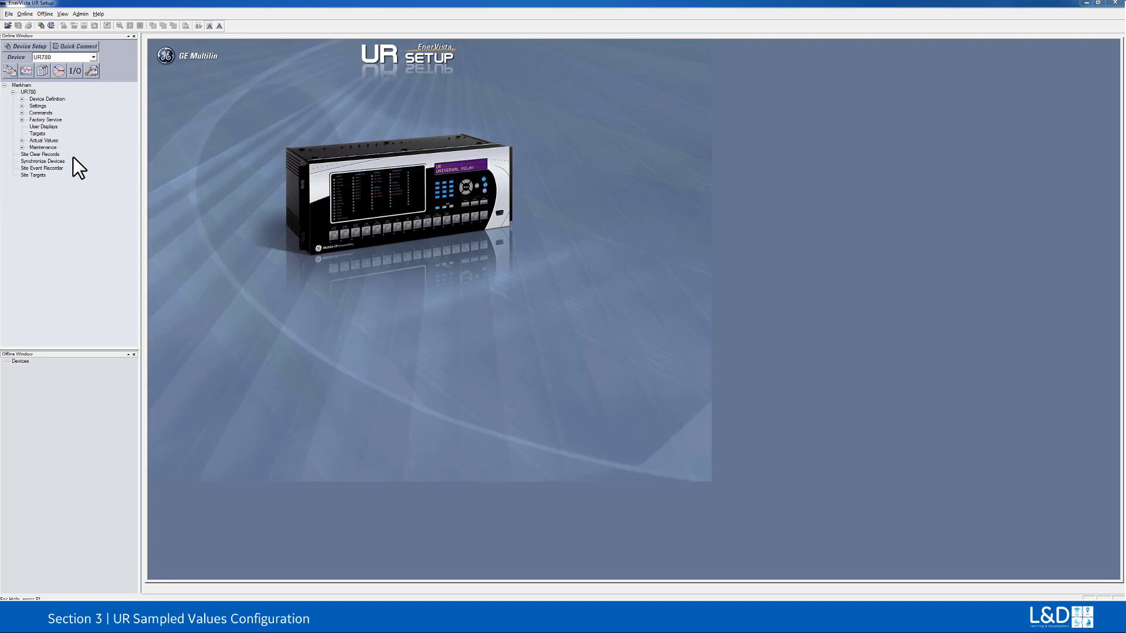
Step: Examine the relay's actual values for real time clock synchronizing and Source 1 phase current and phase voltage
double_click(50, 140)
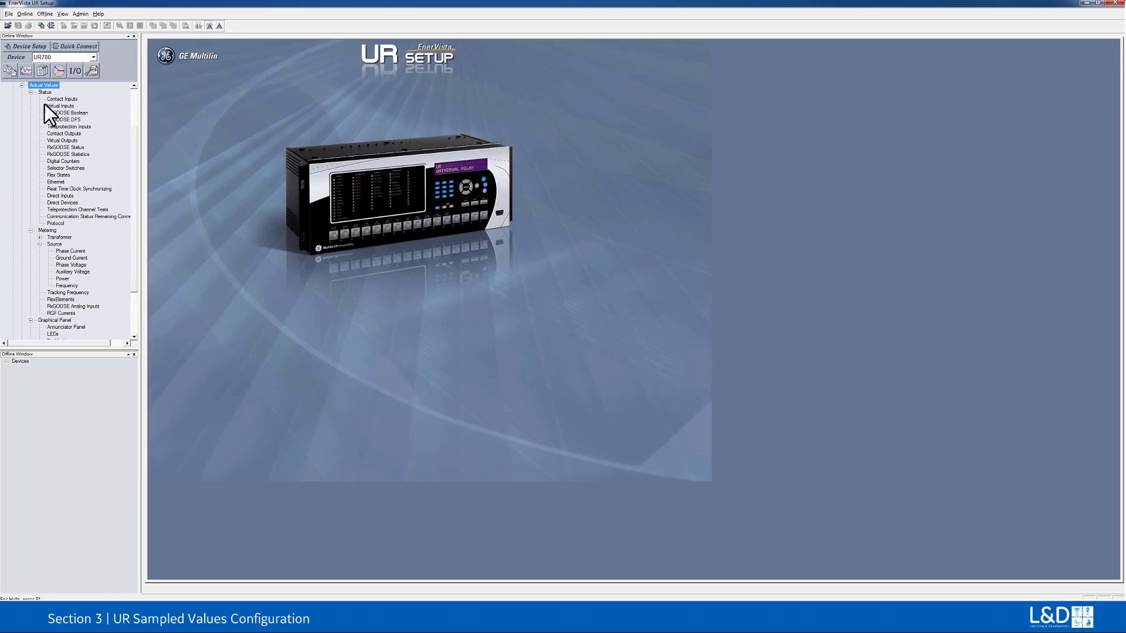
double_click(81, 187)
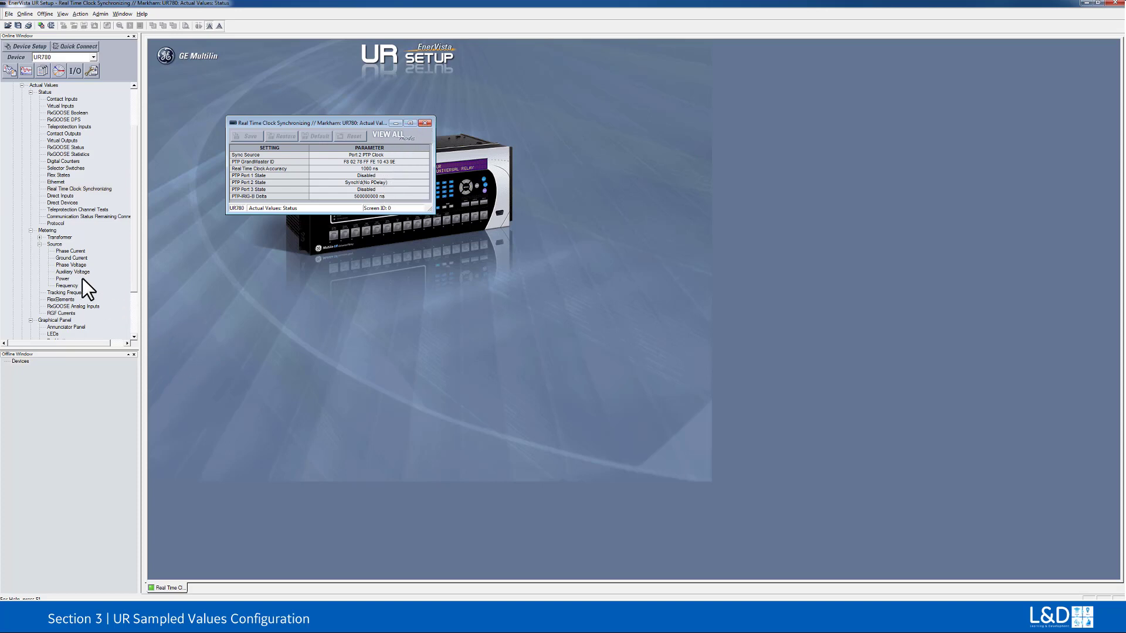
double_click(66, 251)
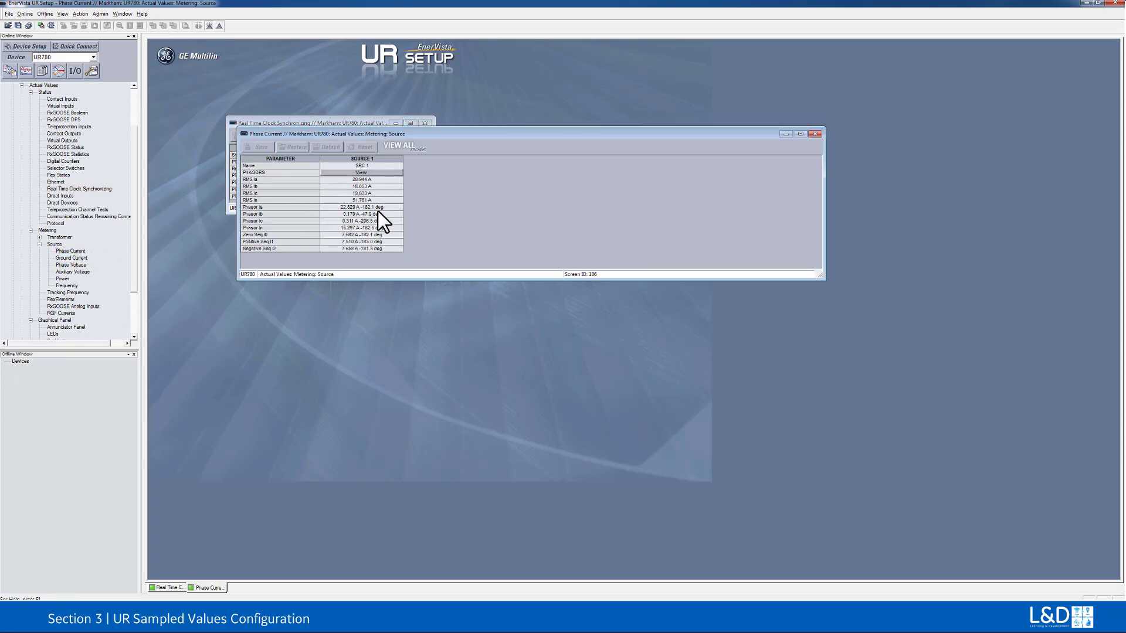
double_click(66, 264)
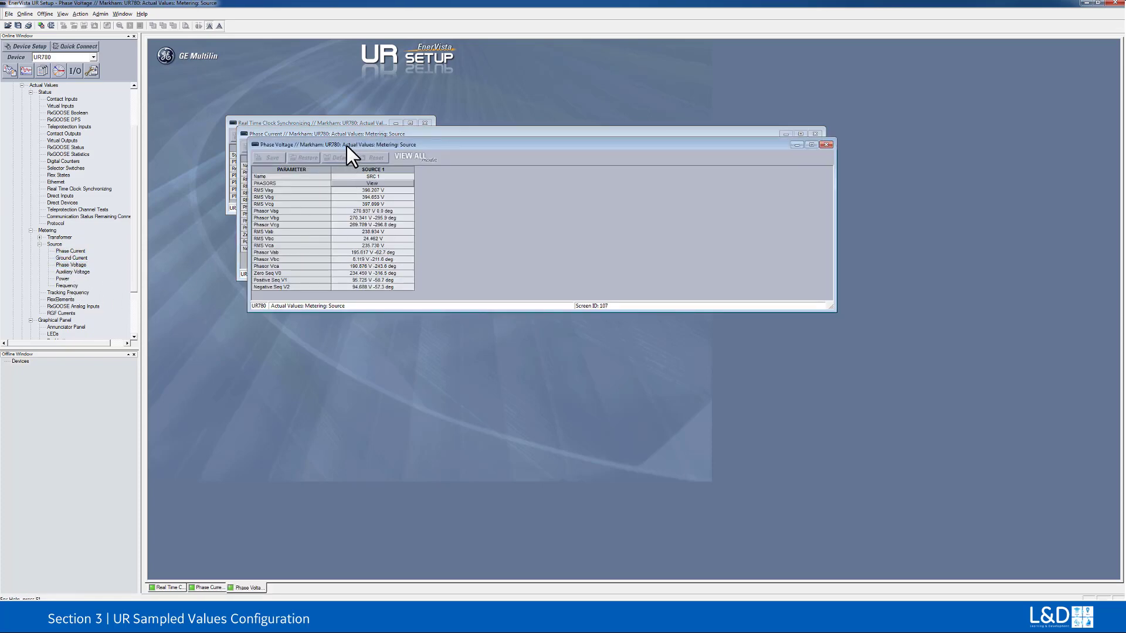
Step: Examine the Source 1 phase voltage and phase current metering side by side and close both views
drag(347, 146, 500, 134)
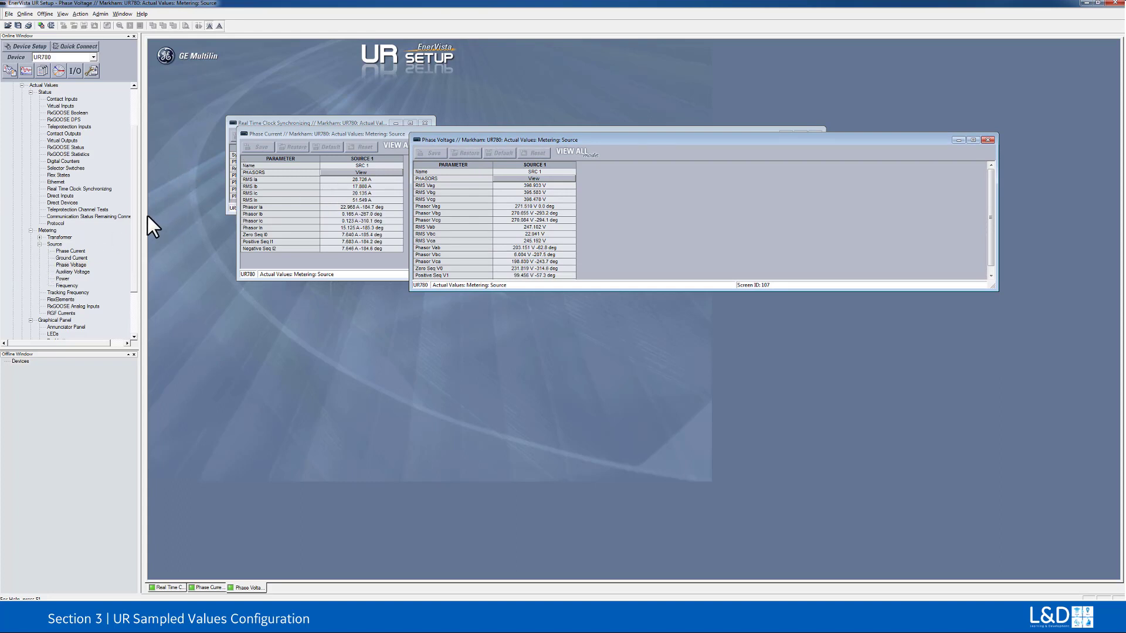
click(408, 131)
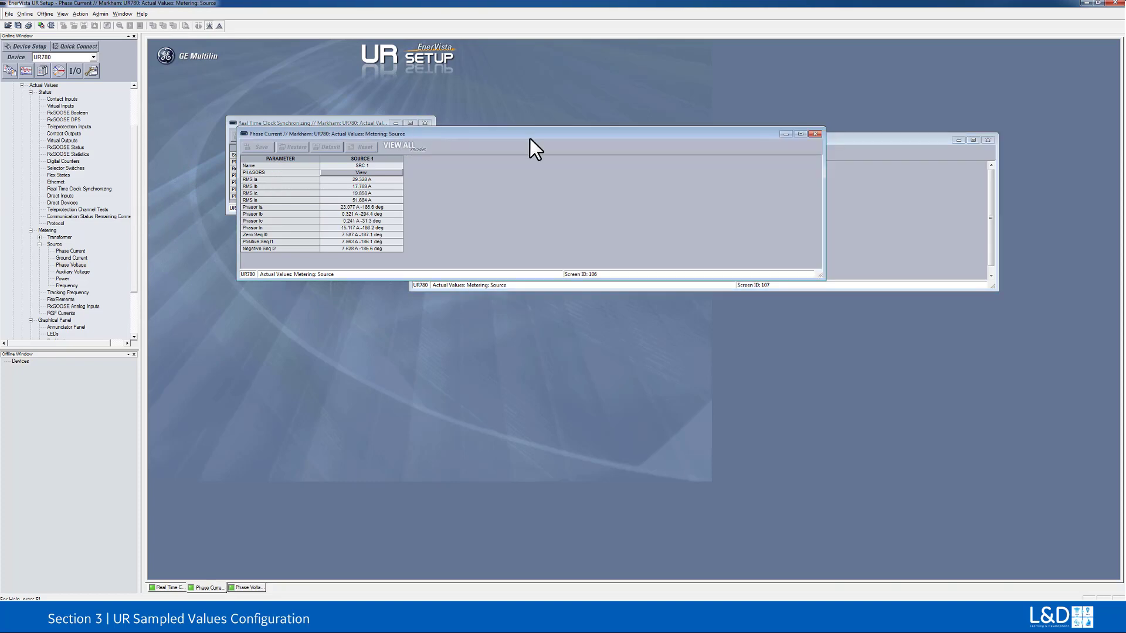
click(813, 134)
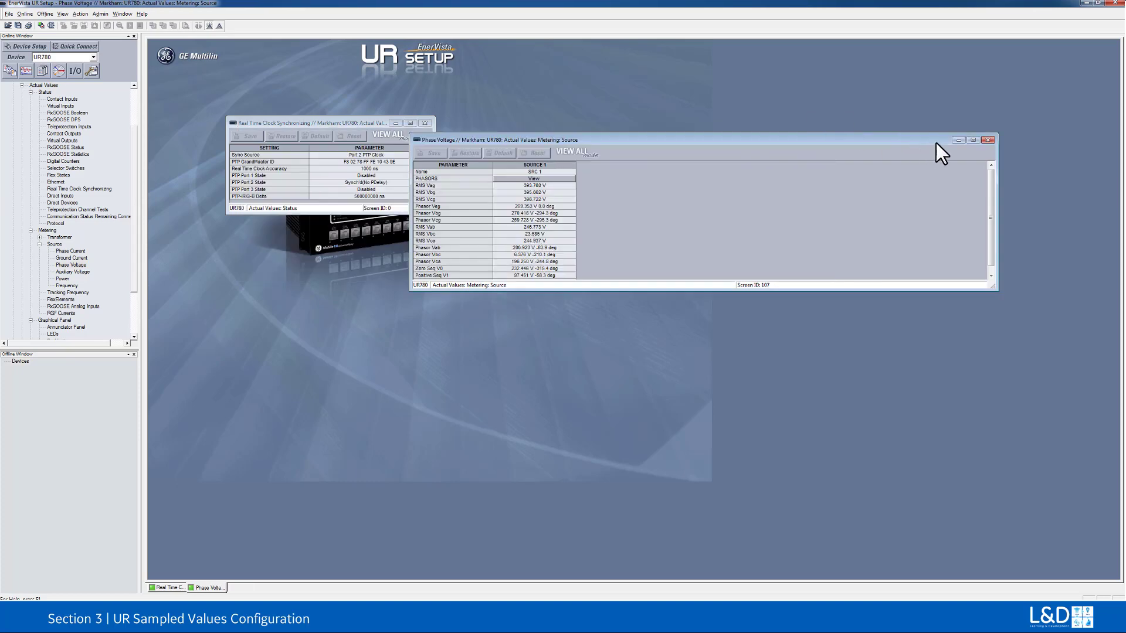
click(987, 141)
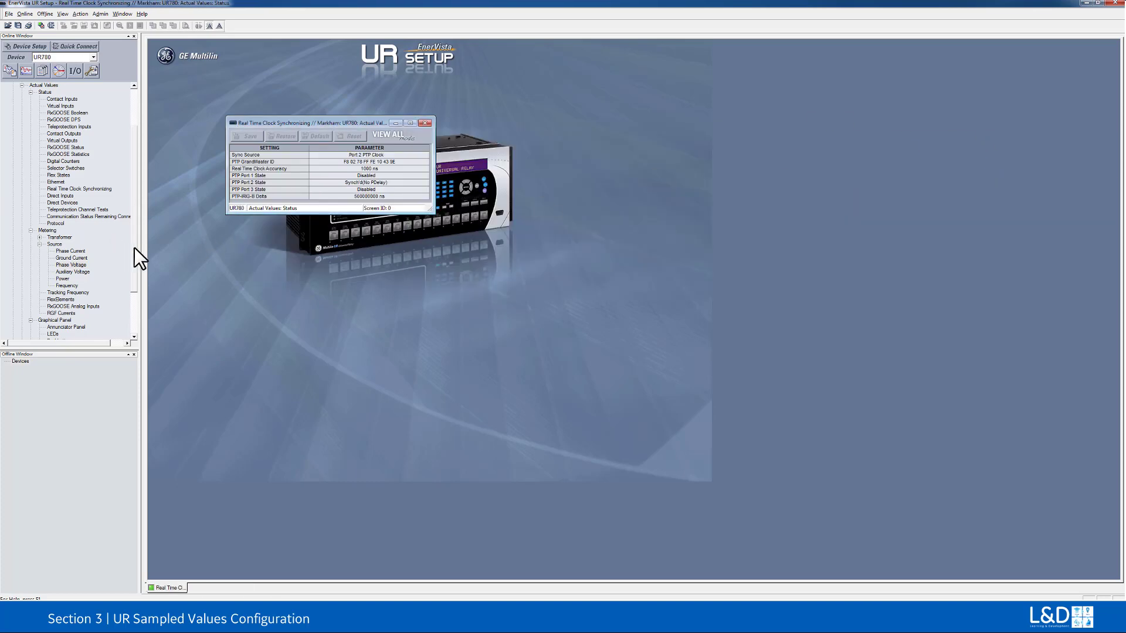
Step: In the UR780's Group 1 phase current settings, set the Phase IOC1 function to Enabled, keeping SRC 1 as its source
drag(132, 248, 128, 212)
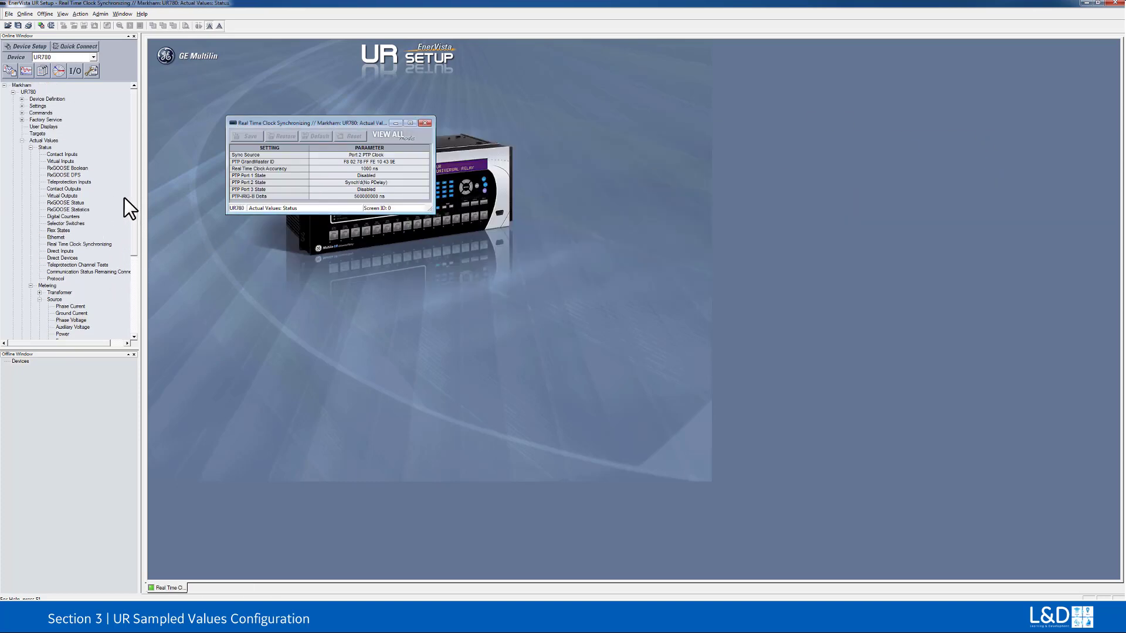
double_click(43, 105)
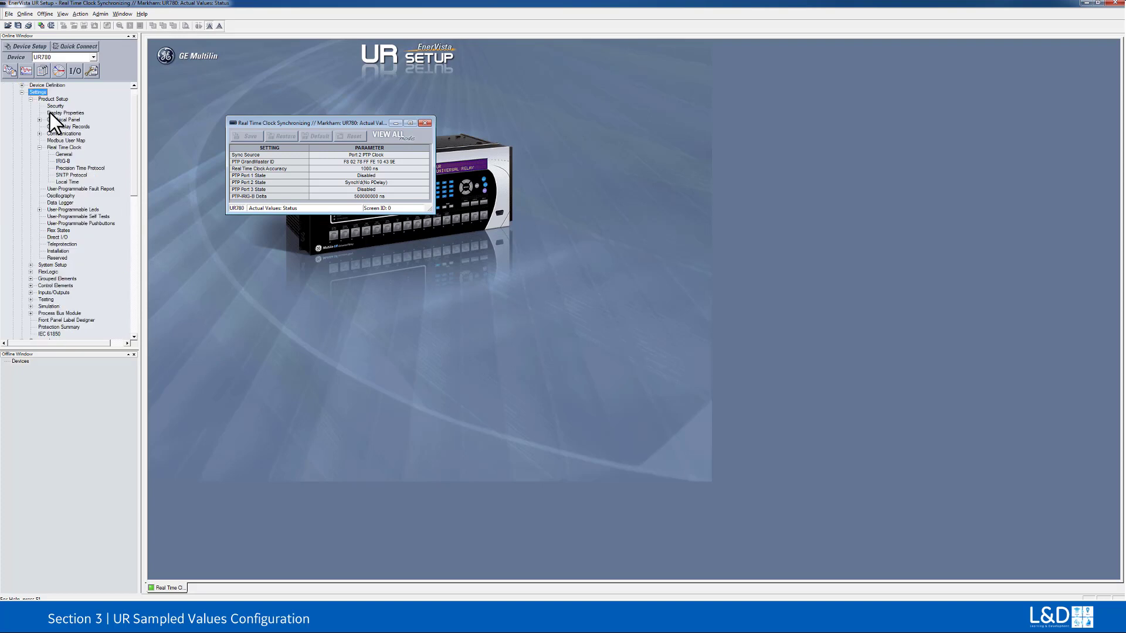
double_click(58, 279)
double_click(61, 286)
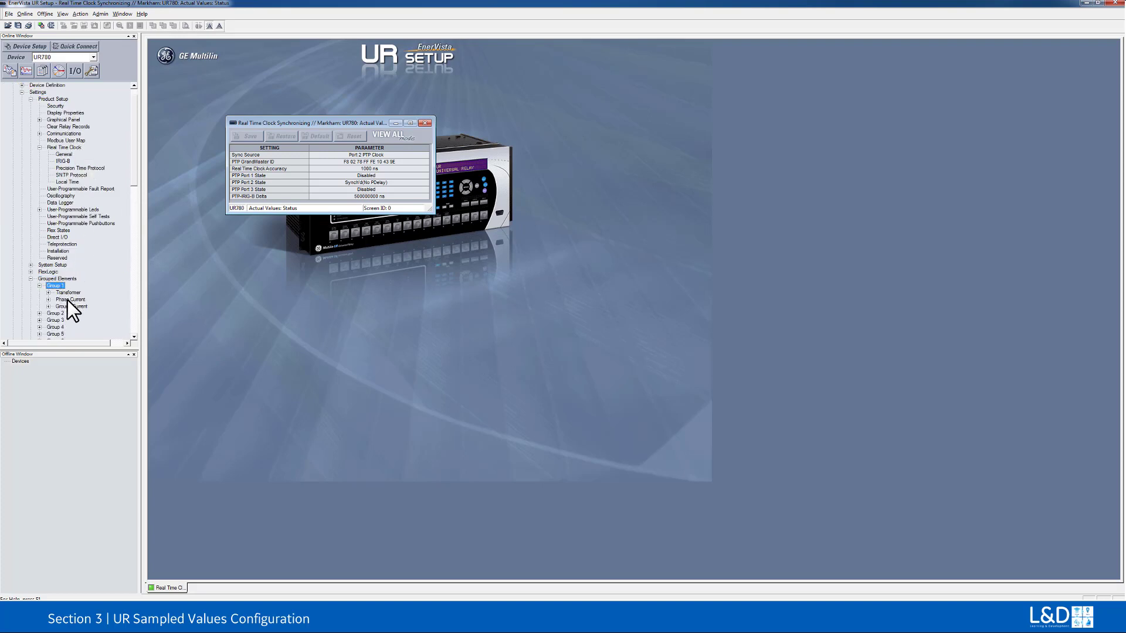
double_click(66, 294)
double_click(70, 334)
double_click(73, 333)
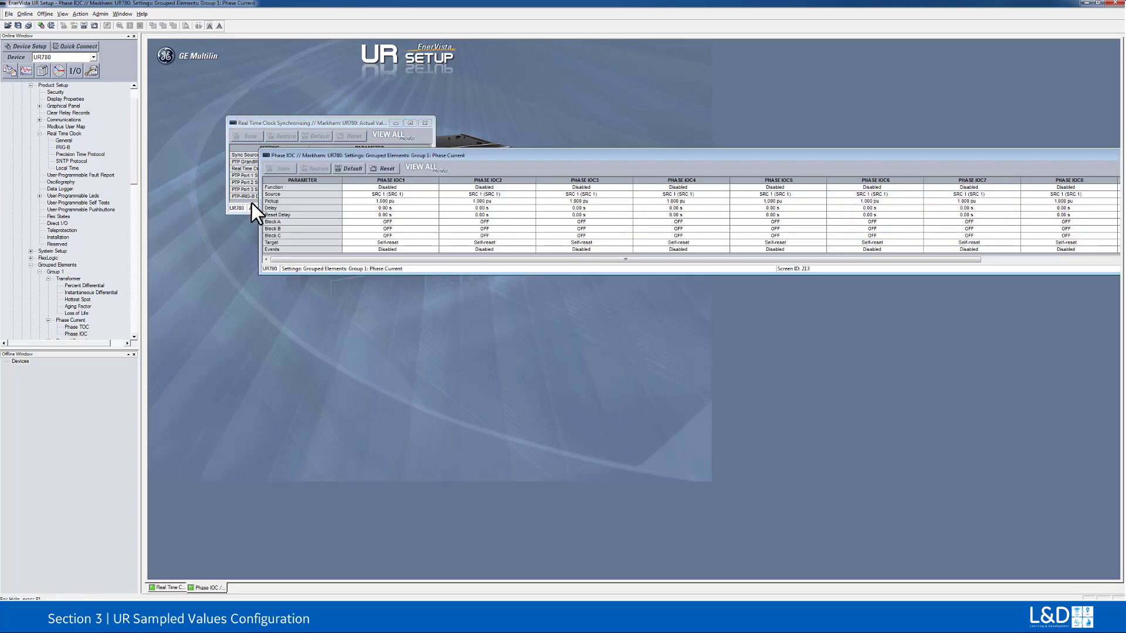
click(437, 195)
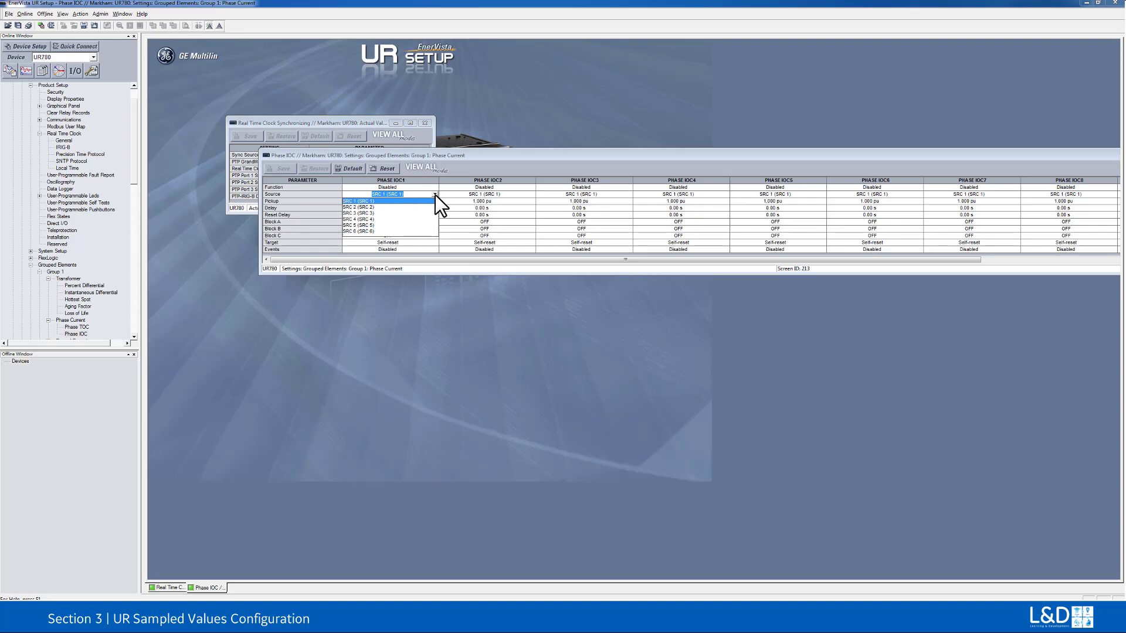
click(435, 195)
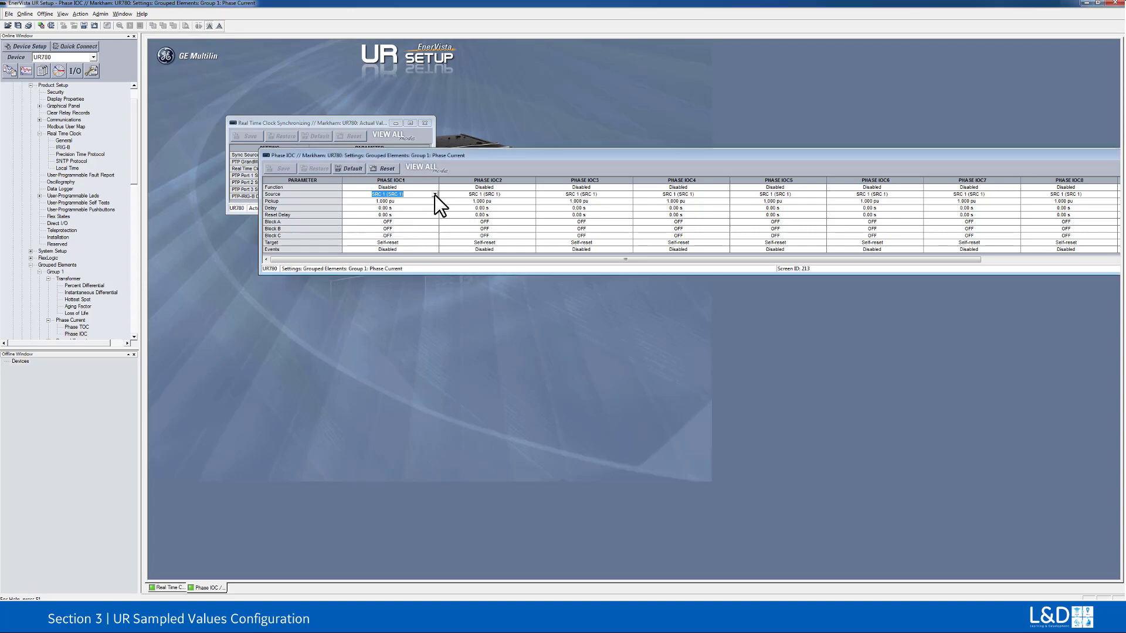
click(434, 186)
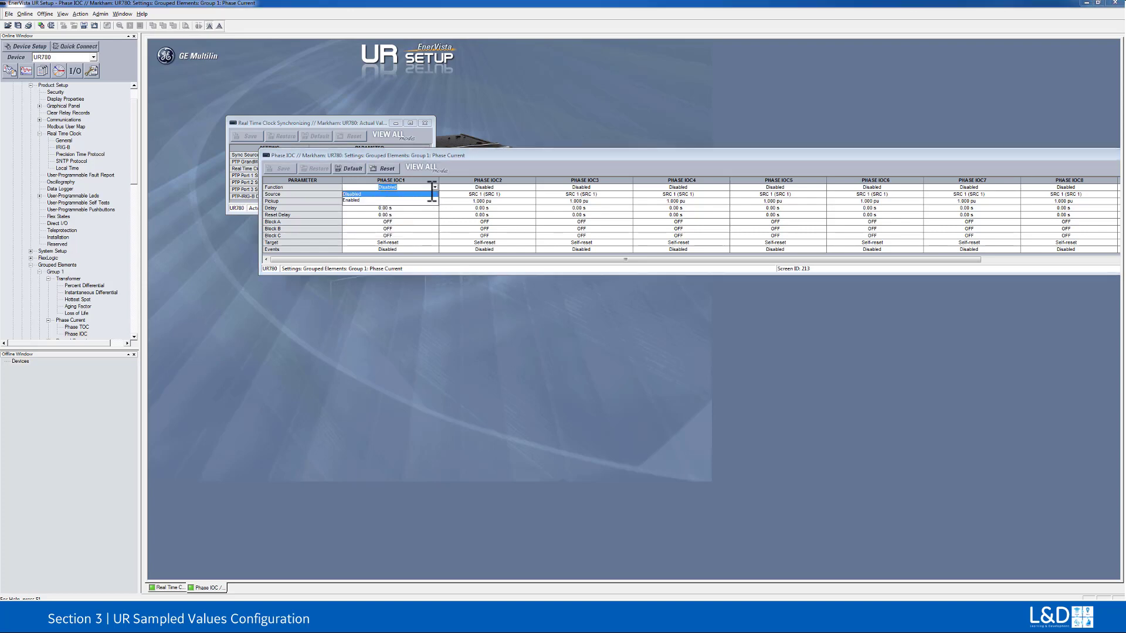
click(367, 202)
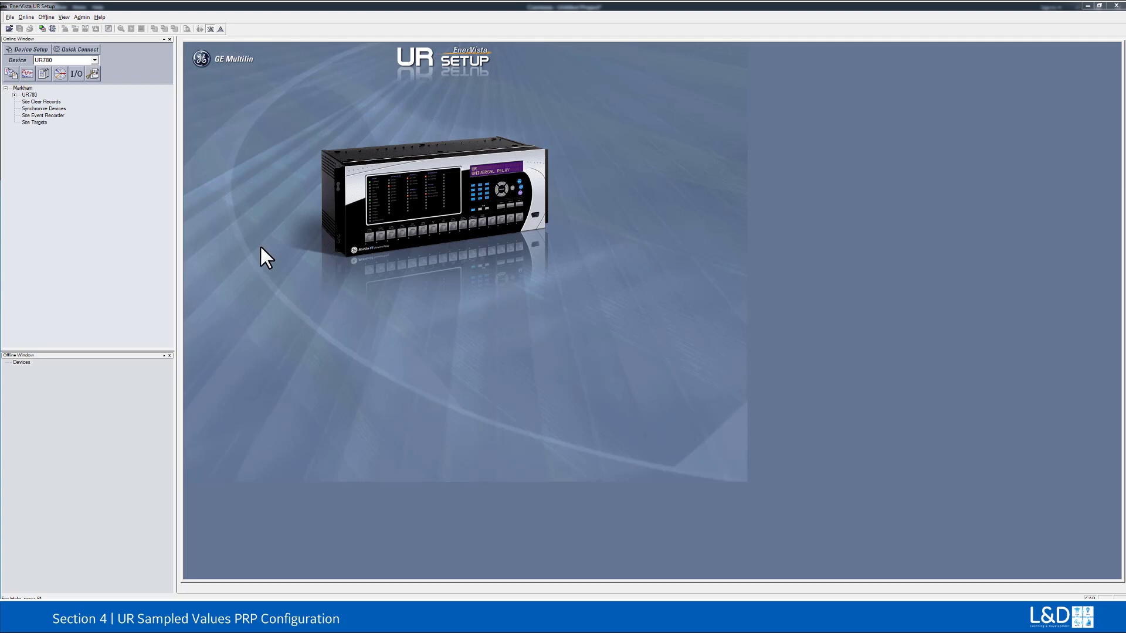
Step: Examine the UR780's device definition, the Process Bus Module's general Network Config options, and its SV Stream Config
double_click(29, 94)
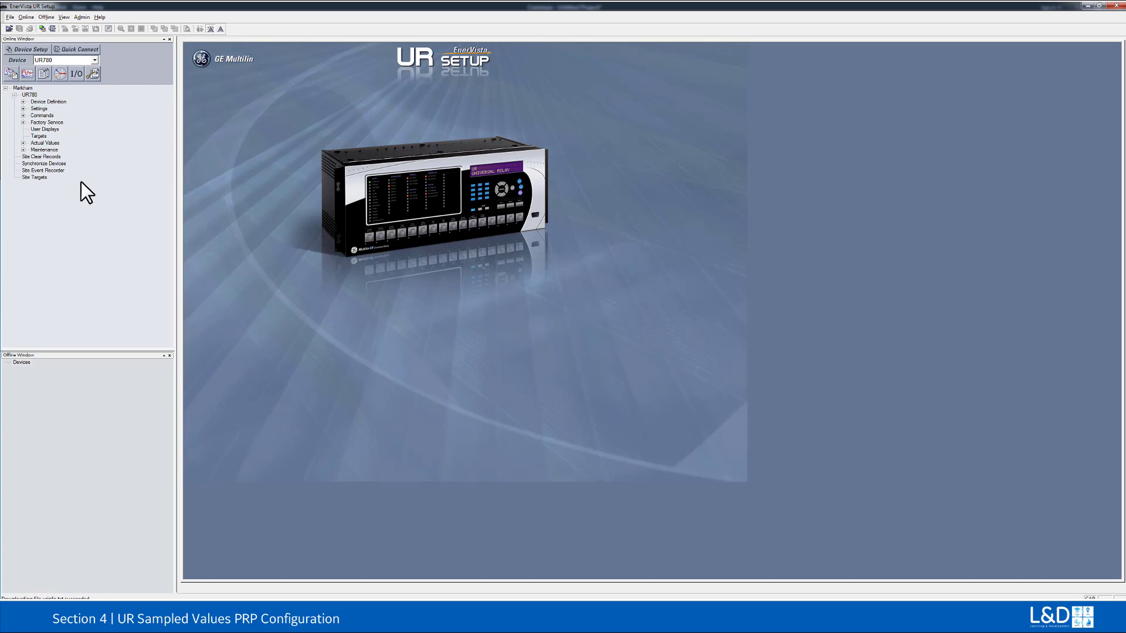
double_click(41, 102)
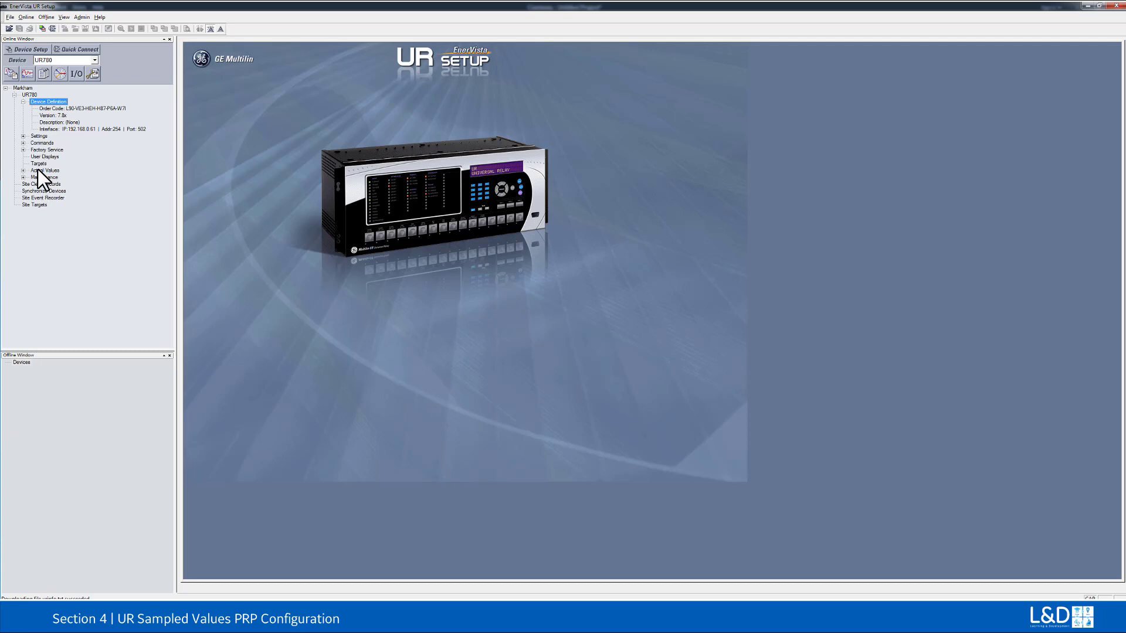
double_click(39, 136)
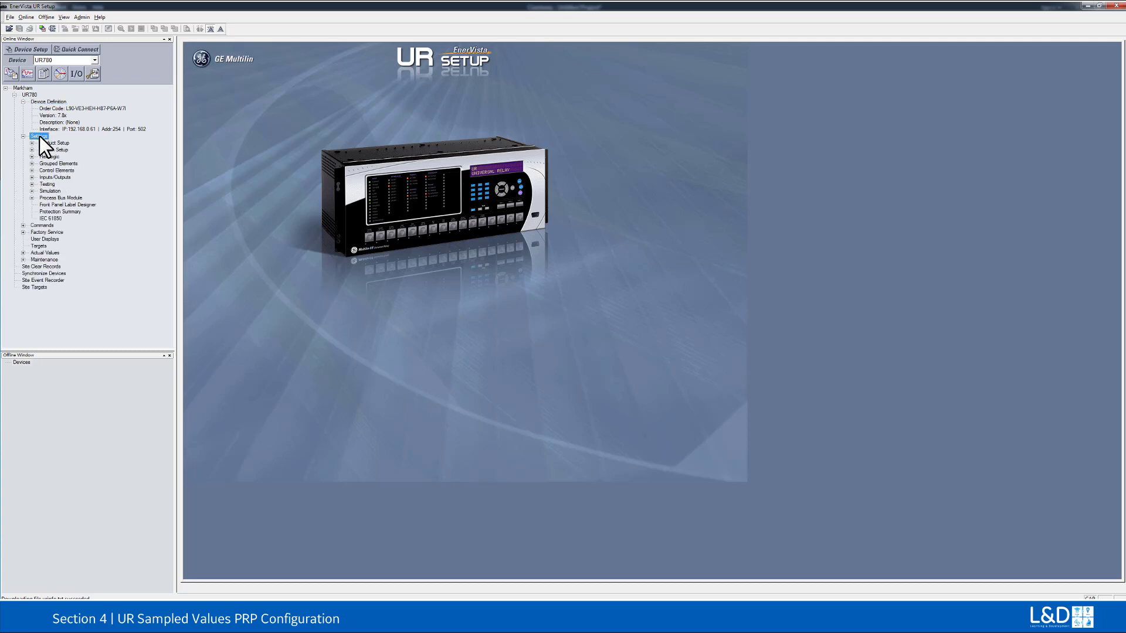
double_click(57, 198)
double_click(56, 205)
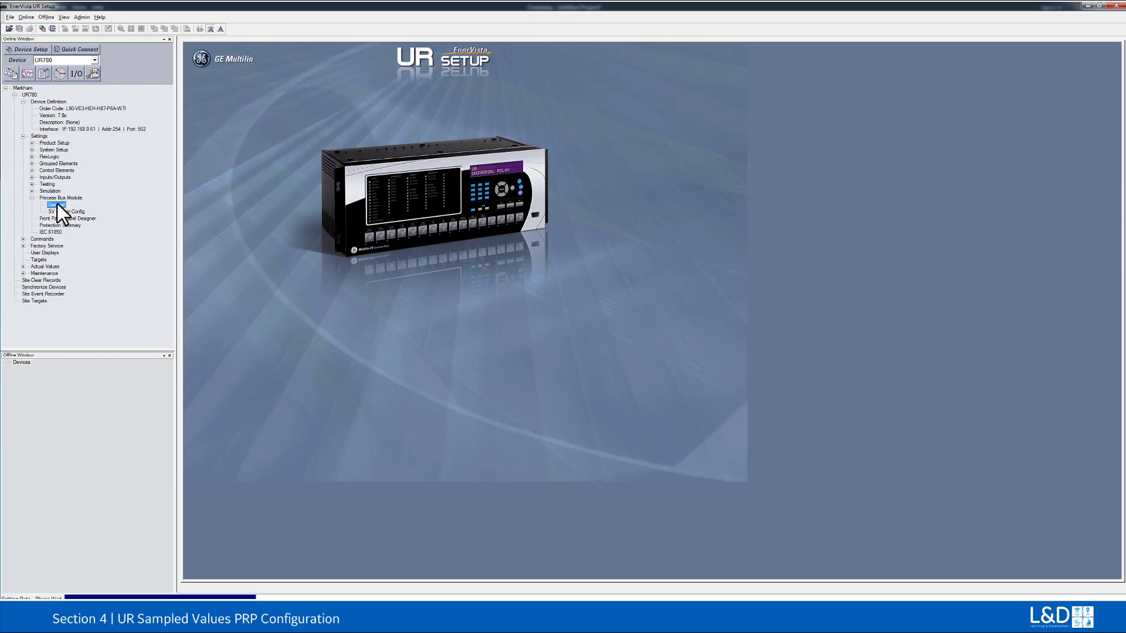
drag(284, 61, 332, 131)
click(389, 138)
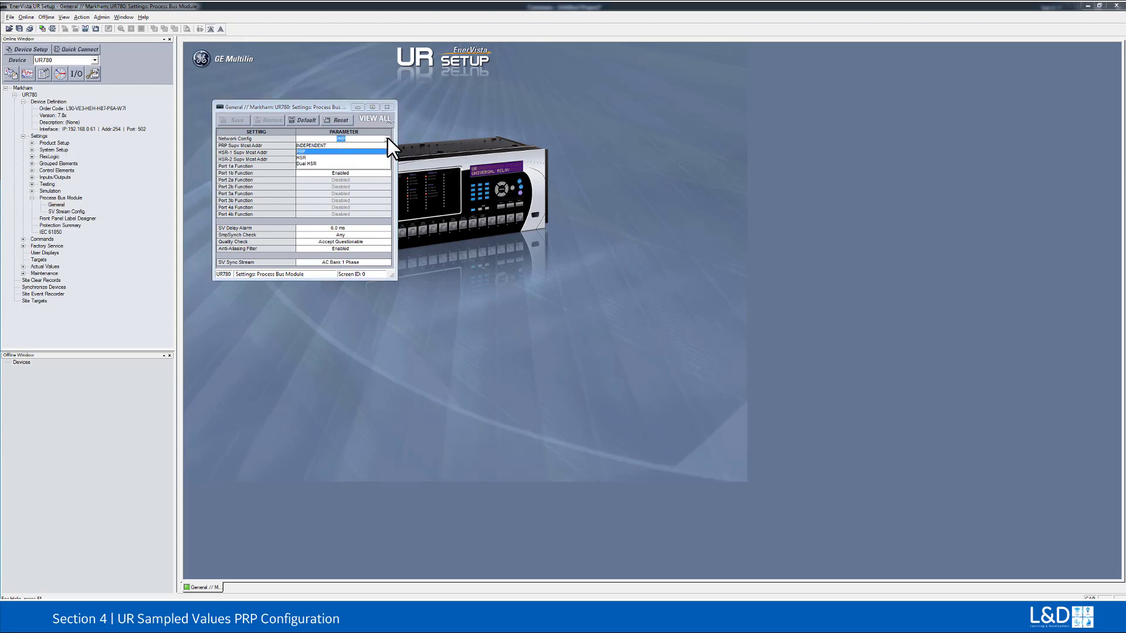
click(388, 138)
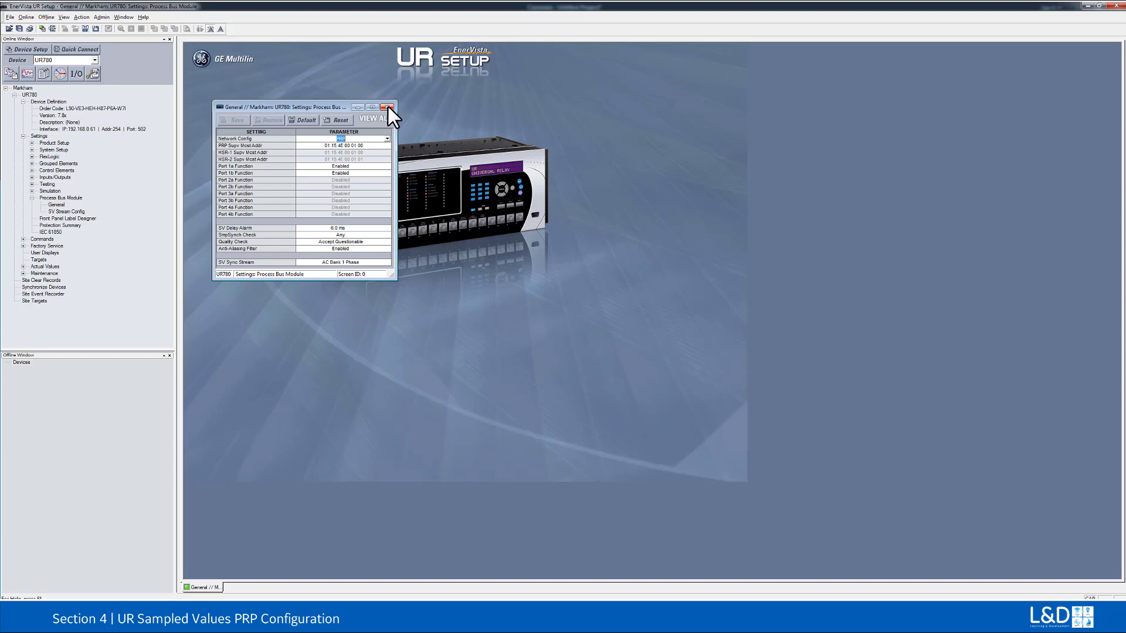
click(387, 107)
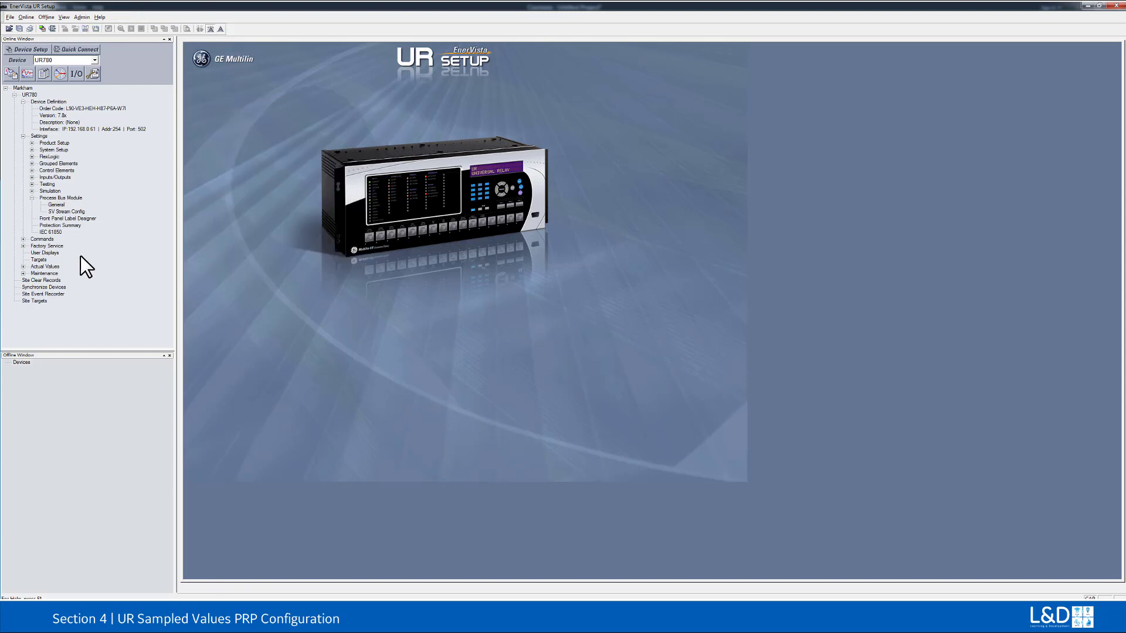
double_click(63, 211)
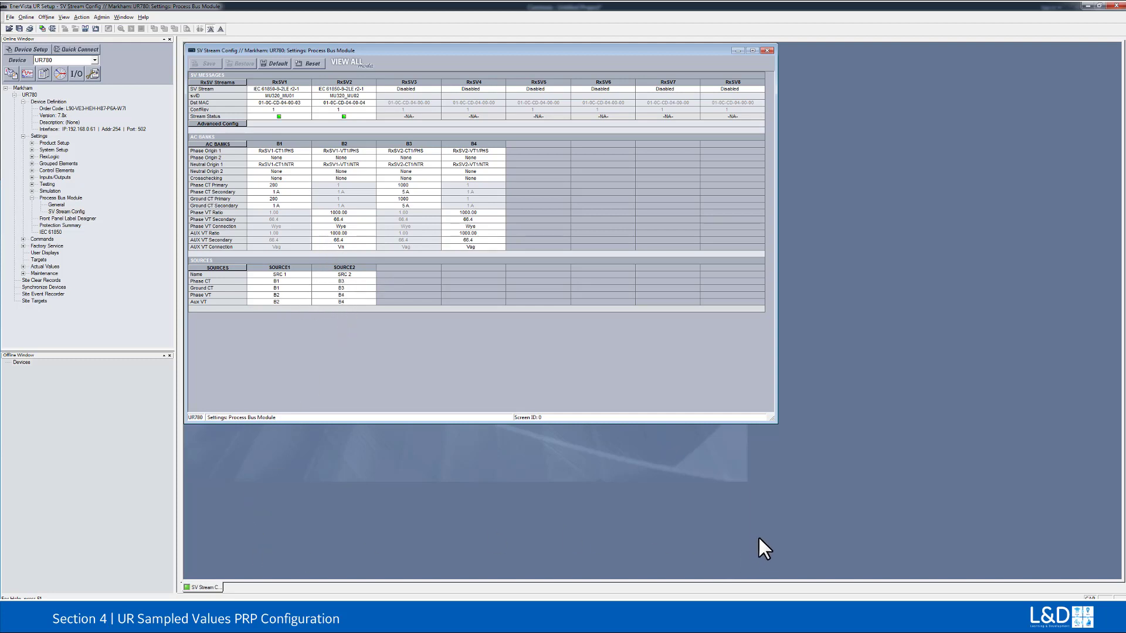
Step: Switch to the MU320 Configurator and set the IP address for a new connection to 192.168.0.123 in the communication setup
click(1089, 5)
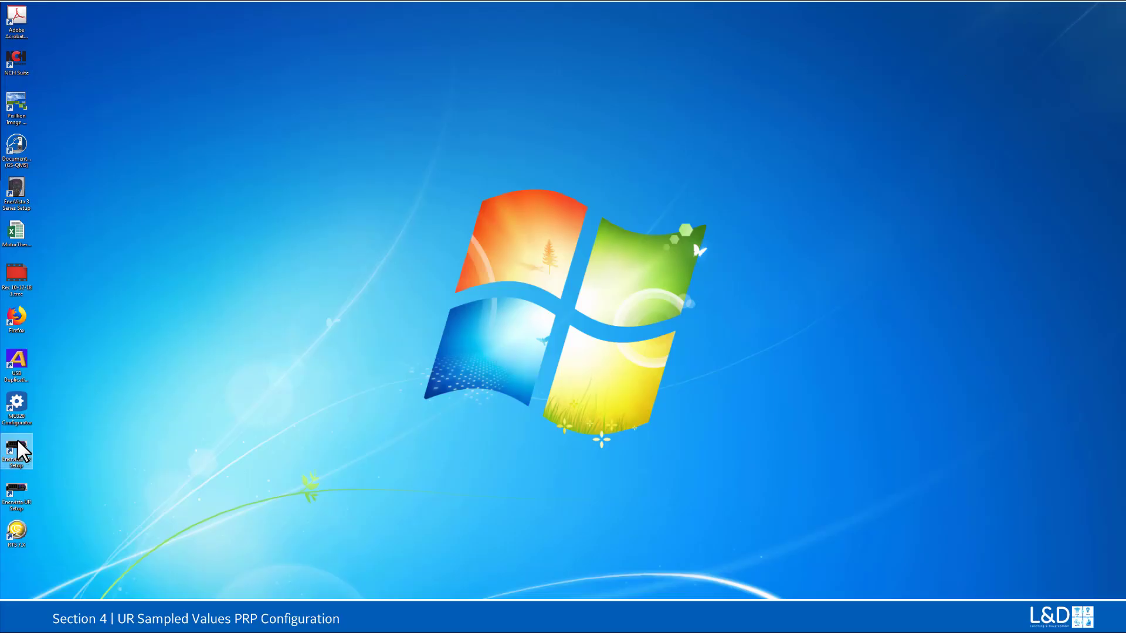
double_click(16, 404)
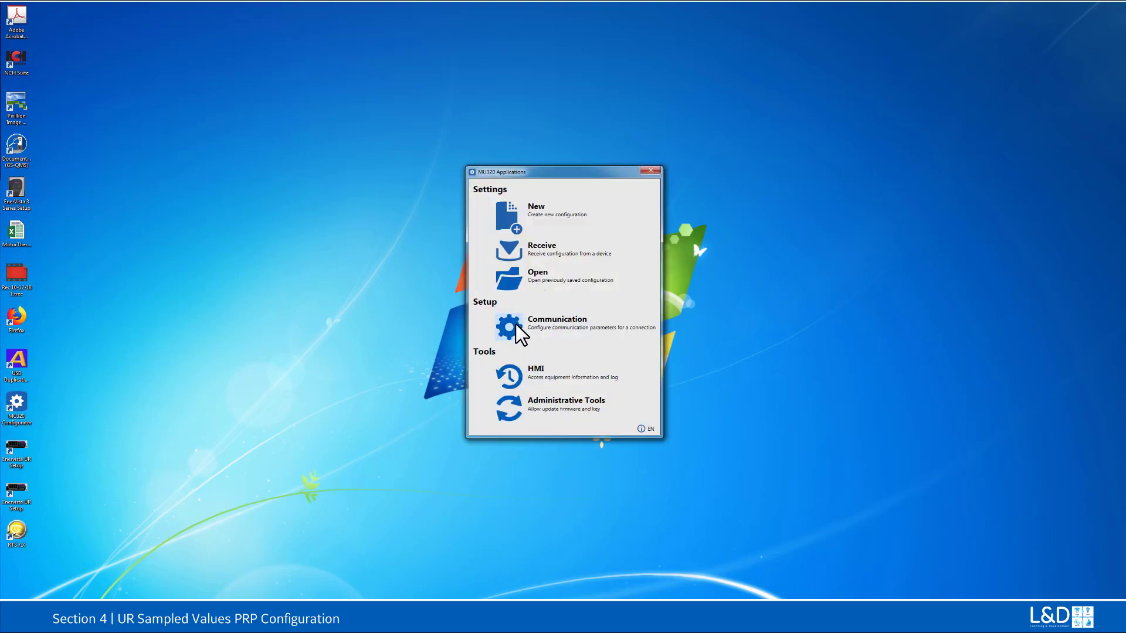
click(534, 327)
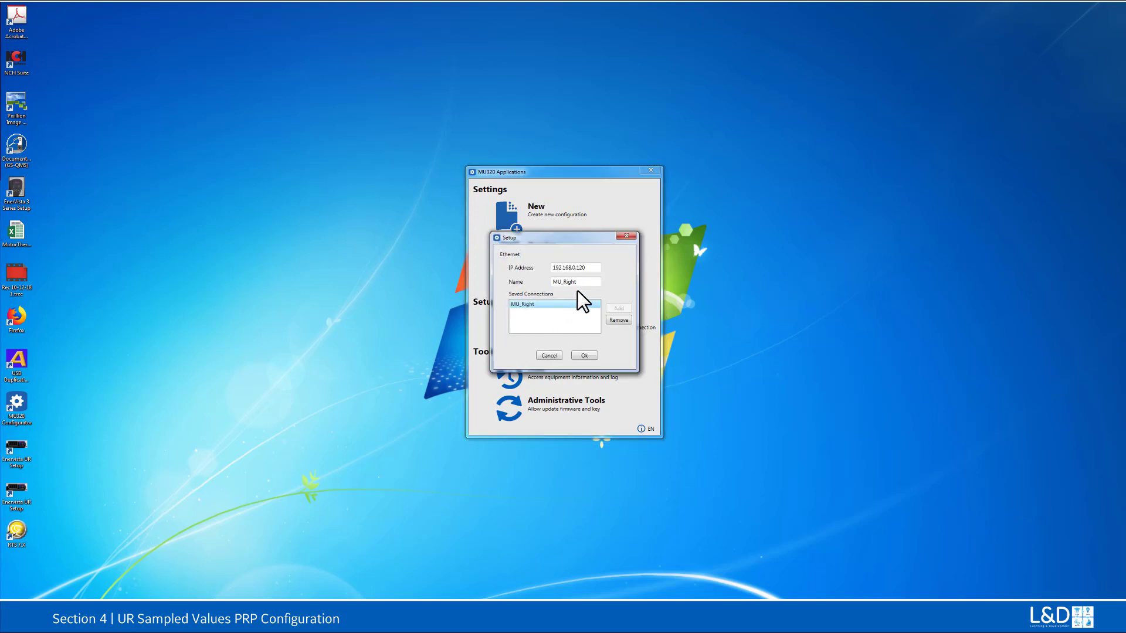
click(586, 267)
key(BackSpace)
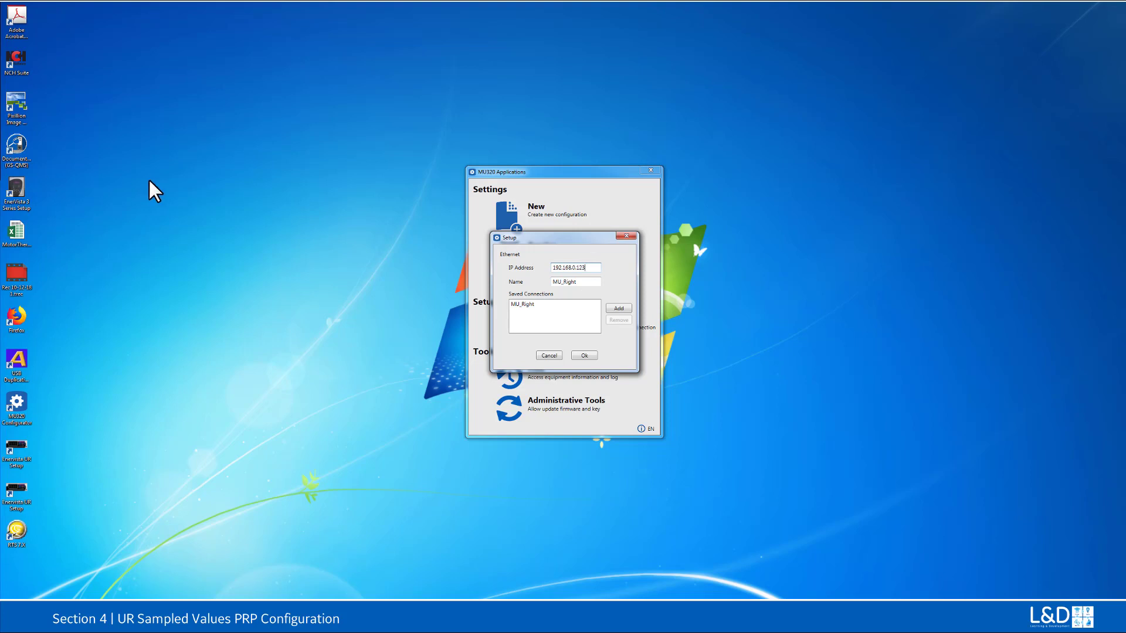
click(615, 309)
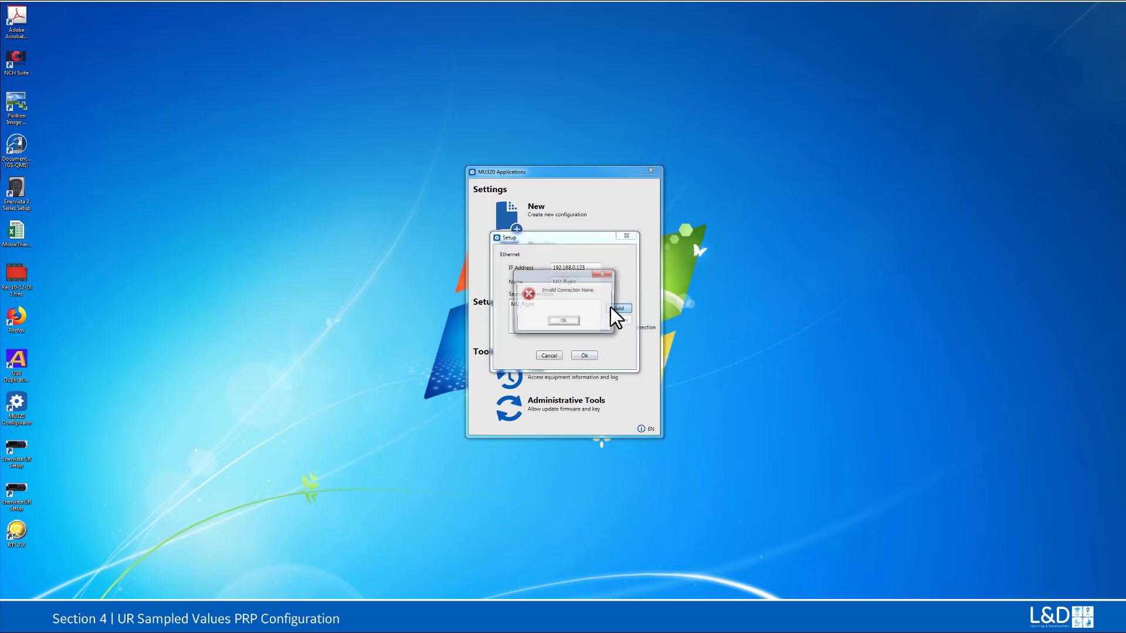
click(583, 325)
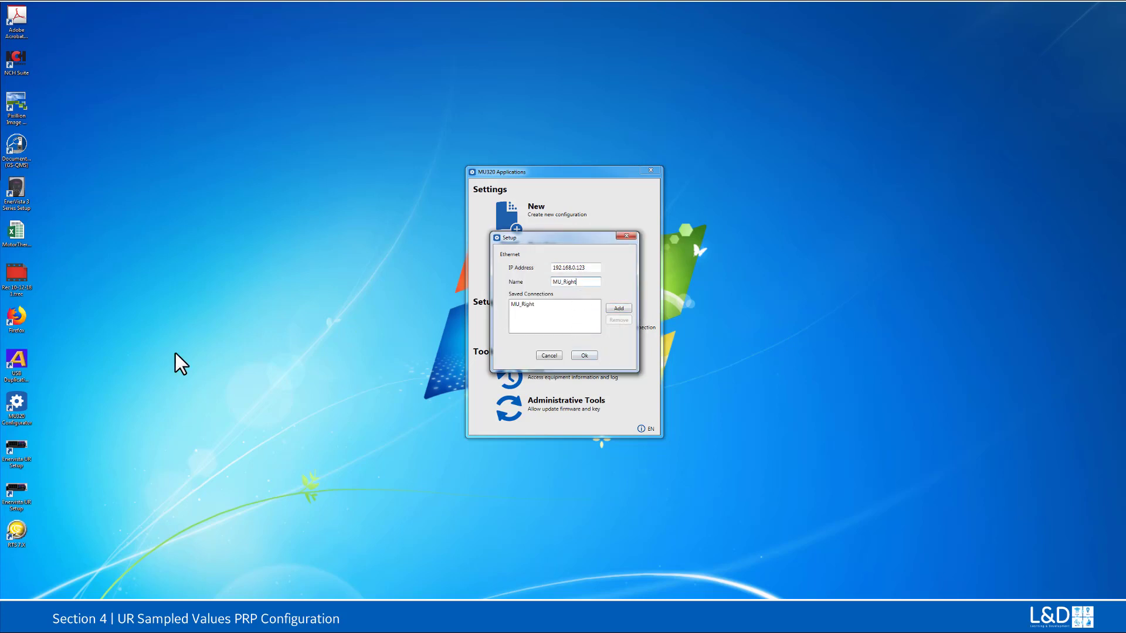
Step: Name the connection MU_PRP, add it to the saved connections, and select it as the one to use
key(BackSpace)
key(BackSpace)
key(BackSpace)
key(BackSpace)
text(PRP)
click(613, 307)
click(516, 313)
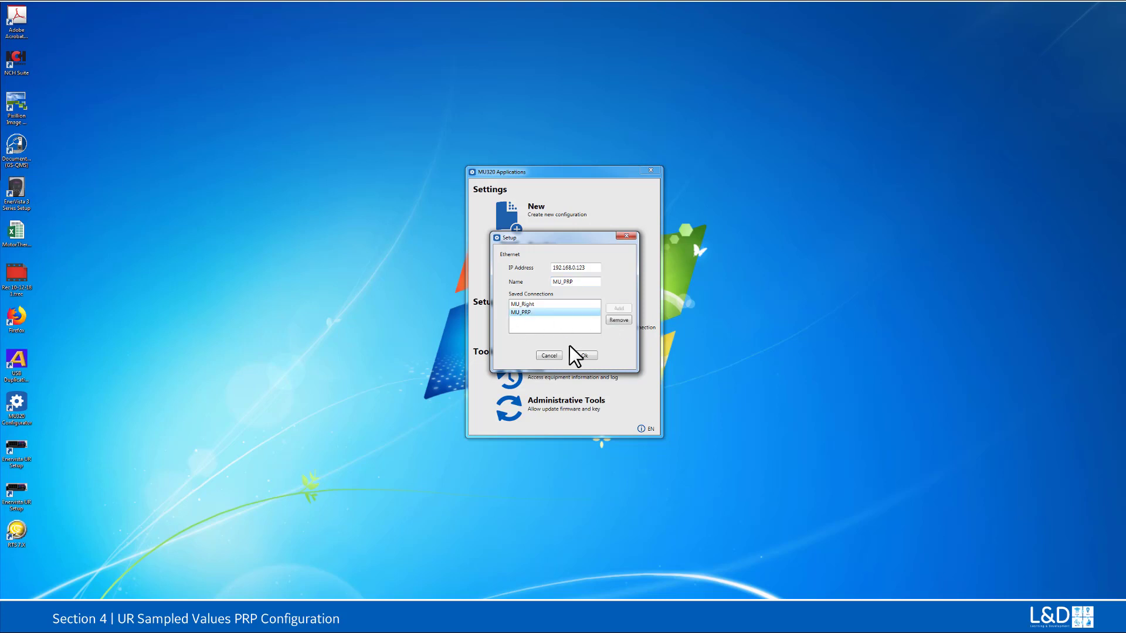
click(583, 356)
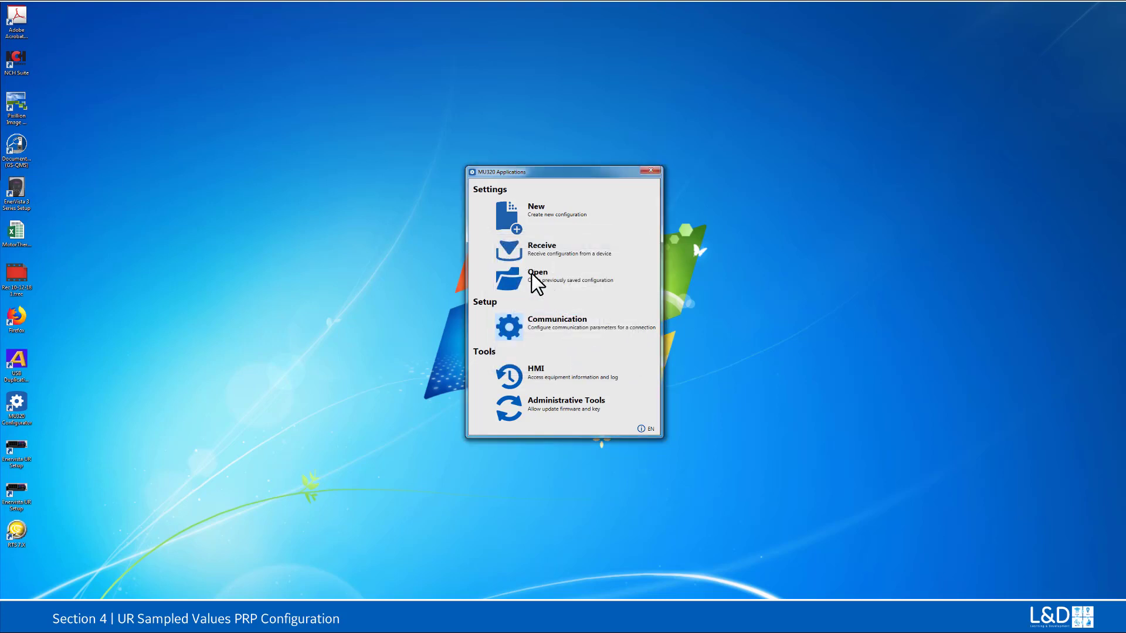
Step: Receive the configuration from the MU320 device, authenticating as CFG with the account password and dismissing the messages
click(507, 251)
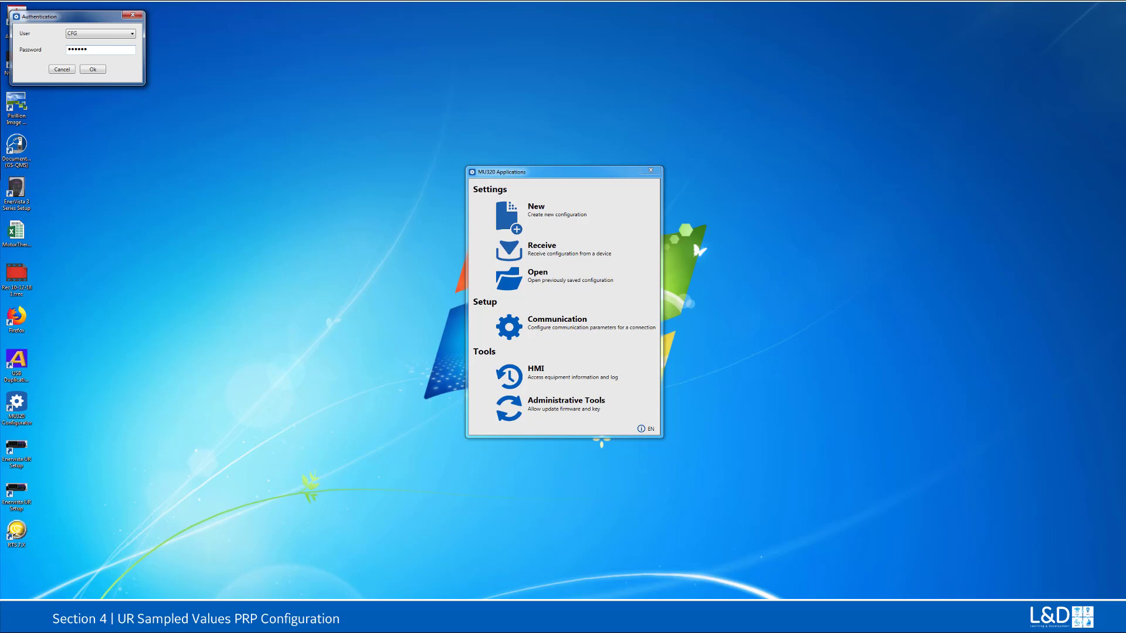
click(93, 69)
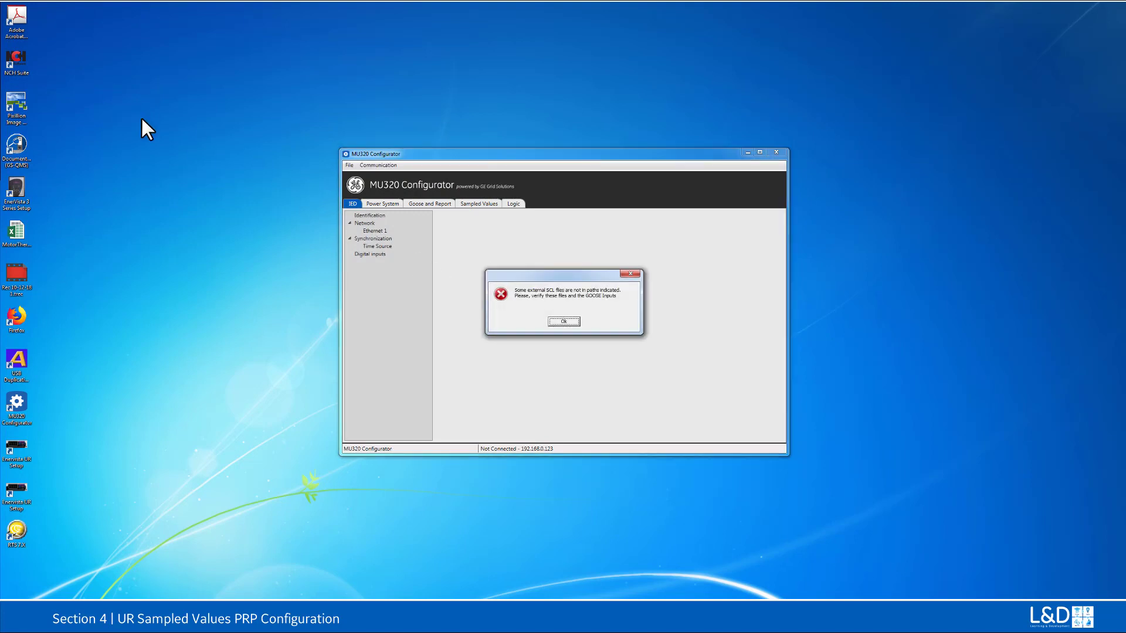
click(568, 320)
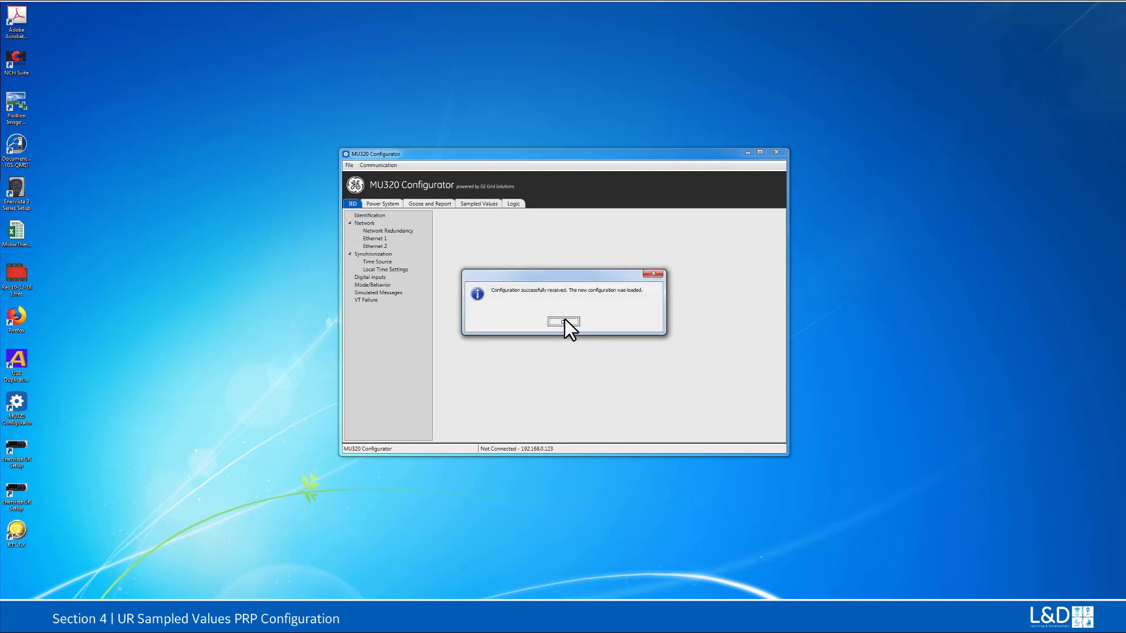
click(564, 321)
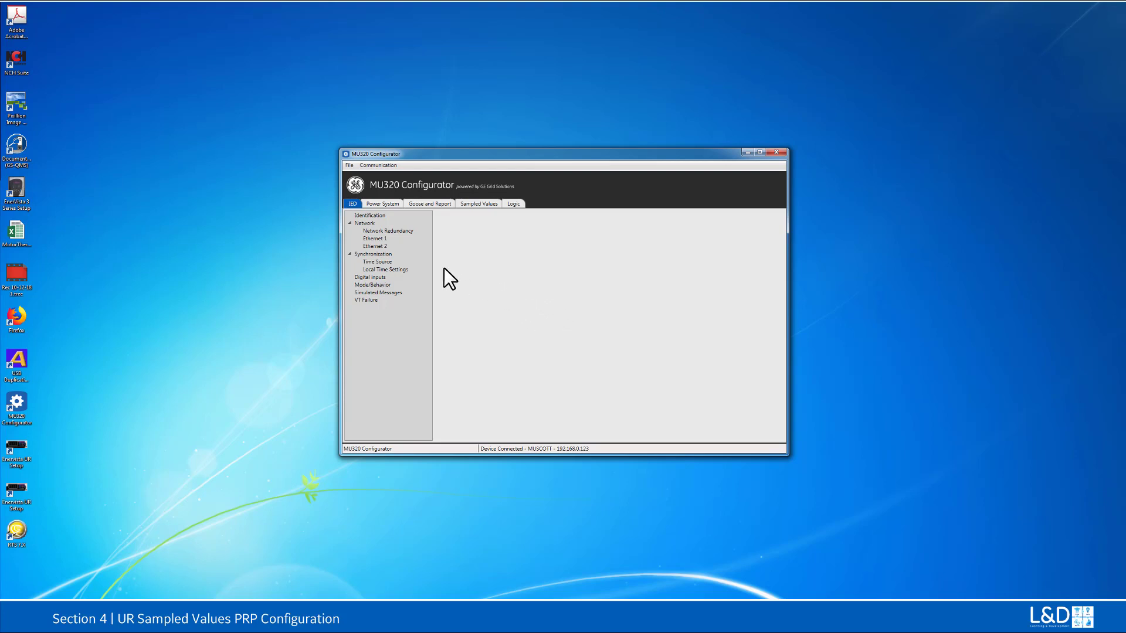
Step: Select PRP as the MU320's network redundancy mode
click(374, 231)
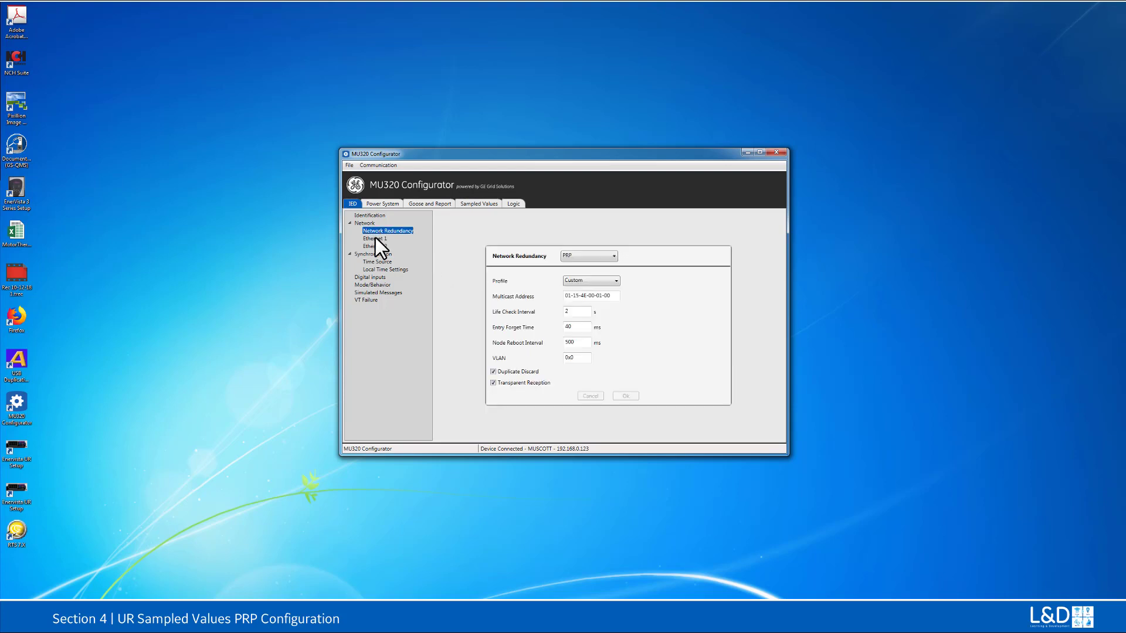
click(614, 256)
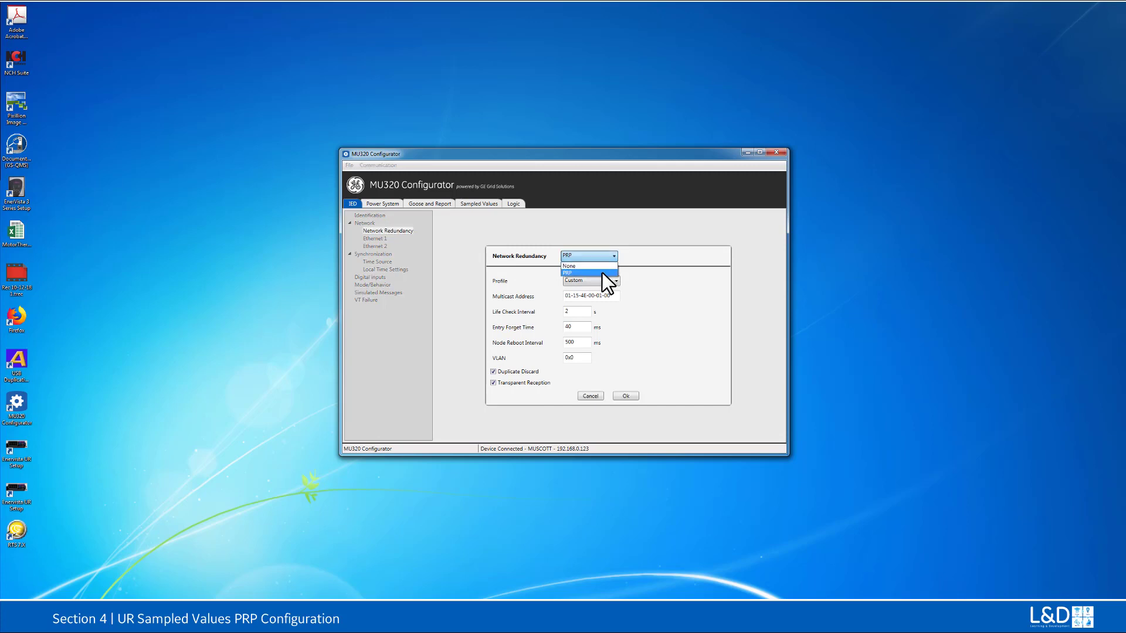
click(601, 272)
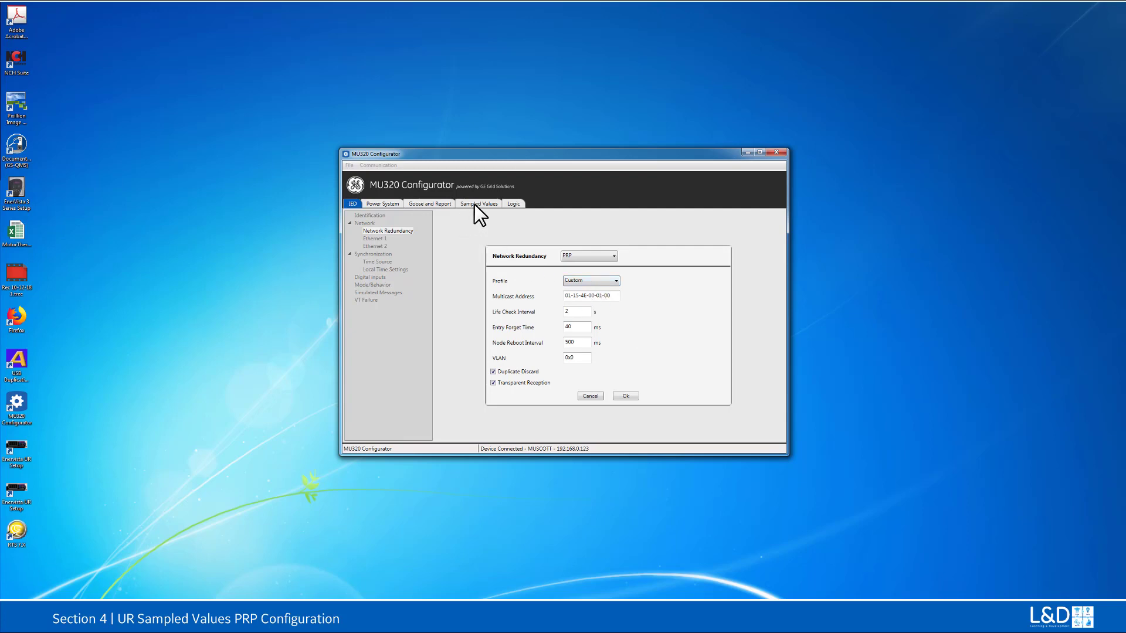
Step: Accept the MU320's PRP redundancy settings and open the MU01 protection stream's sampled values settings
click(622, 397)
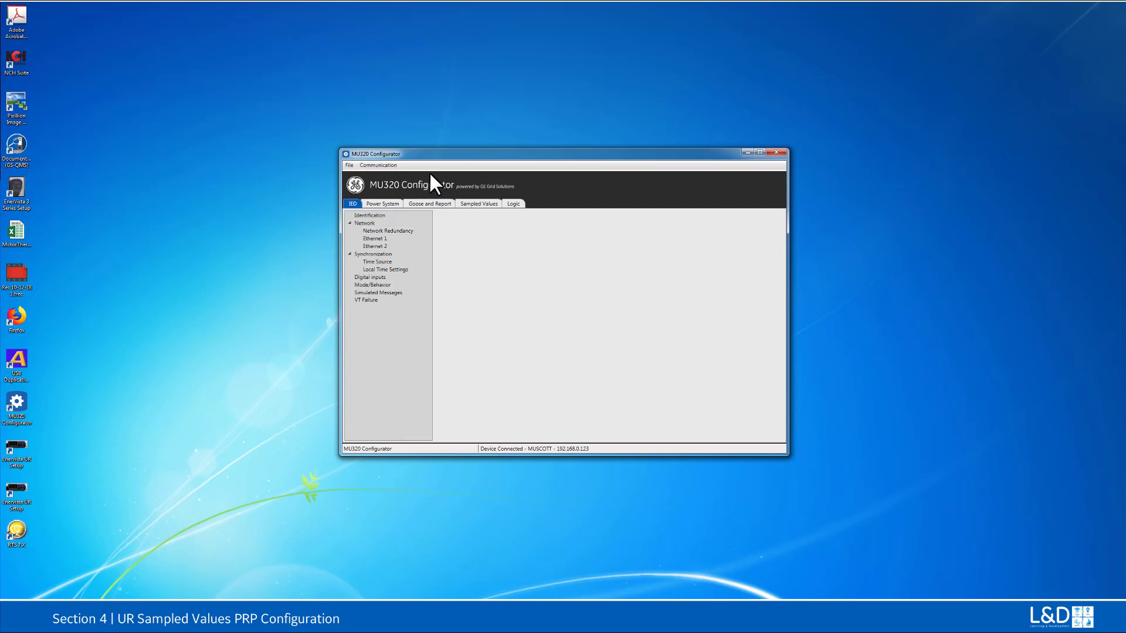
click(477, 204)
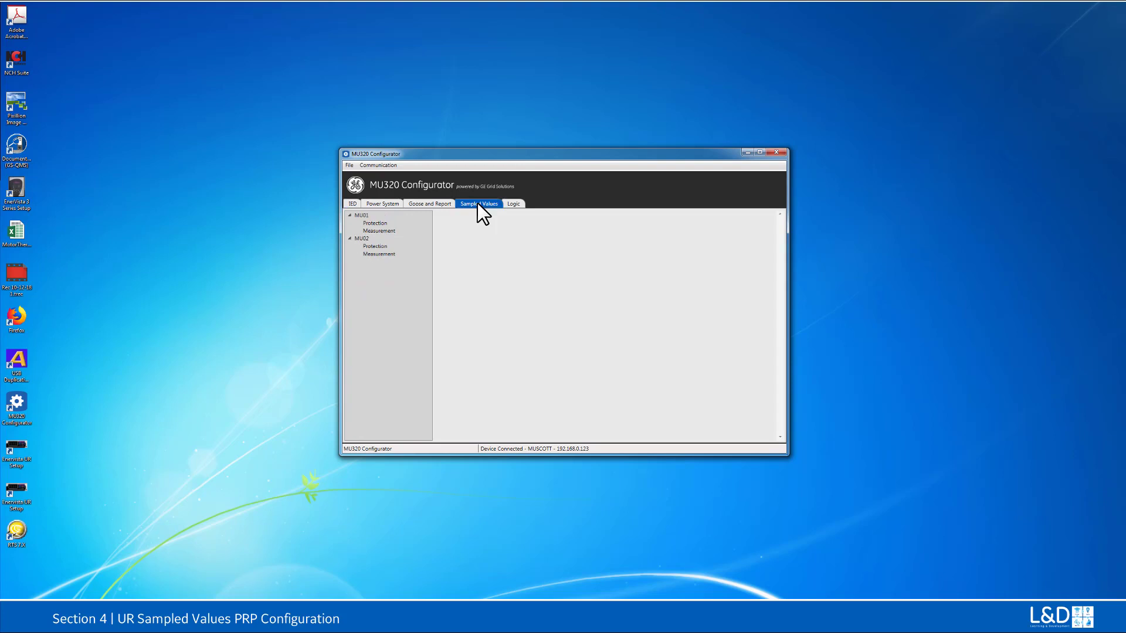
click(368, 223)
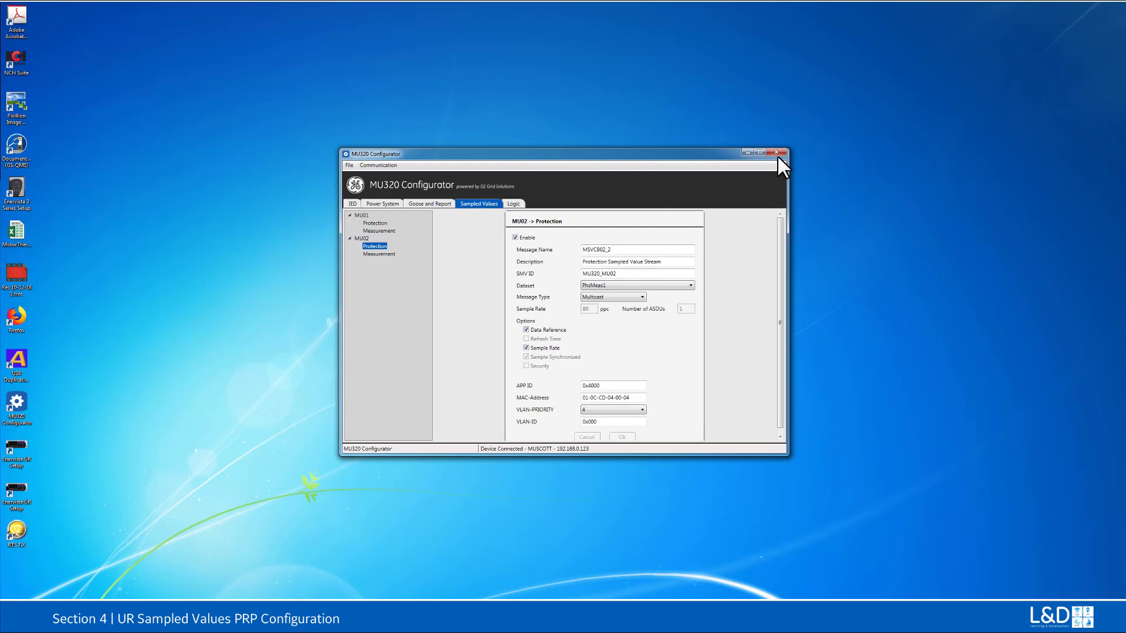
Step: Switch to EnerVista UR Setup and review the UR780's SV stream, AC bank and source configuration
click(748, 152)
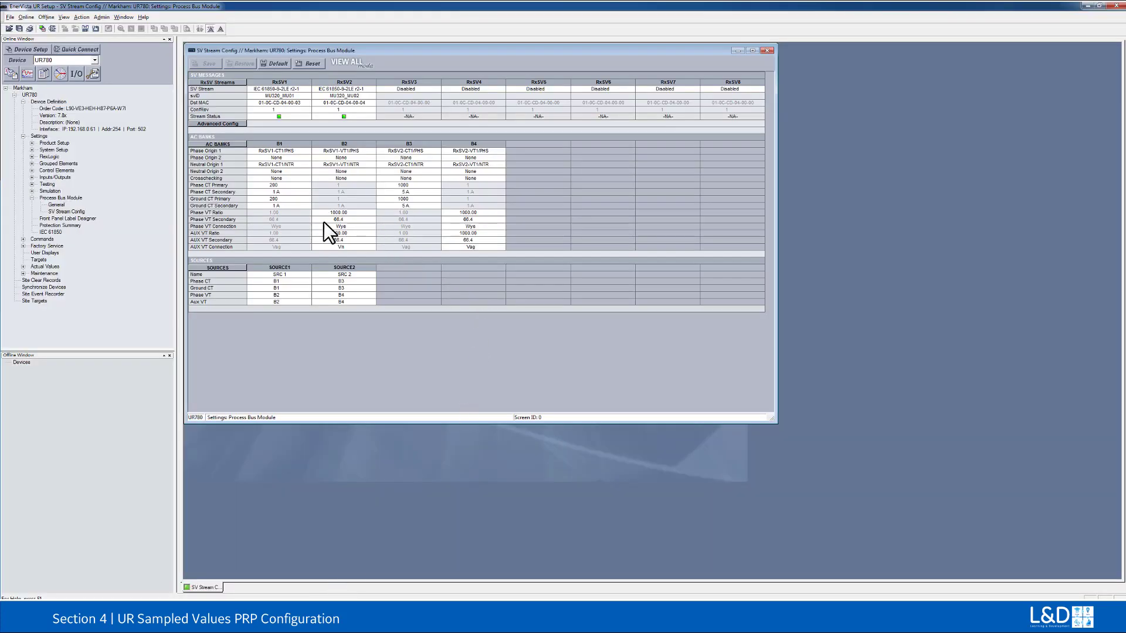
drag(357, 423, 351, 350)
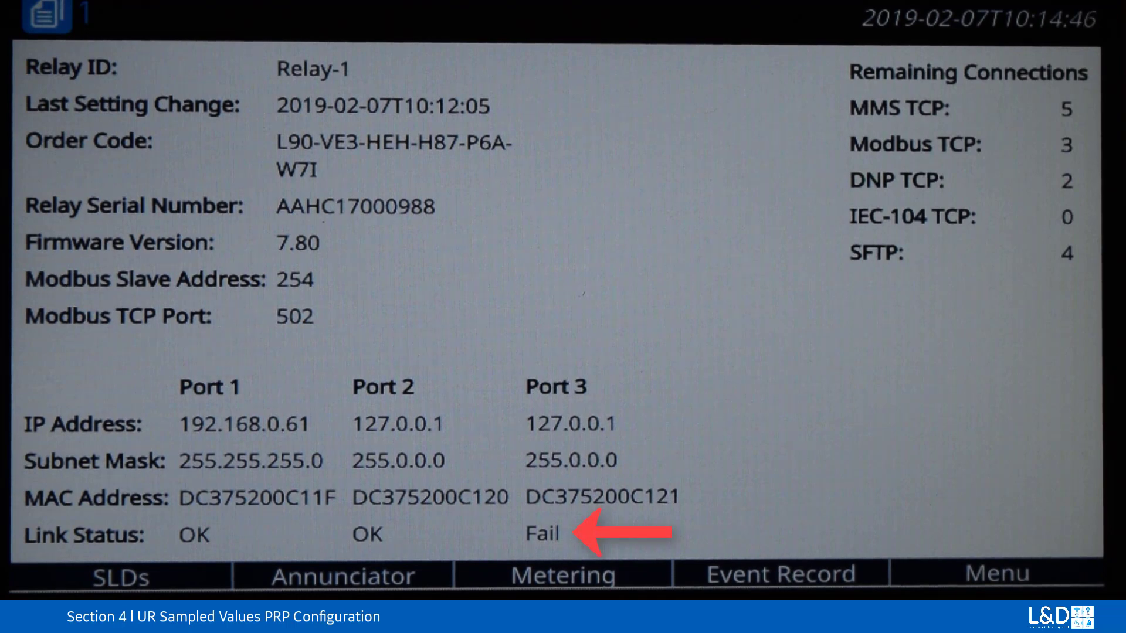
click(563, 576)
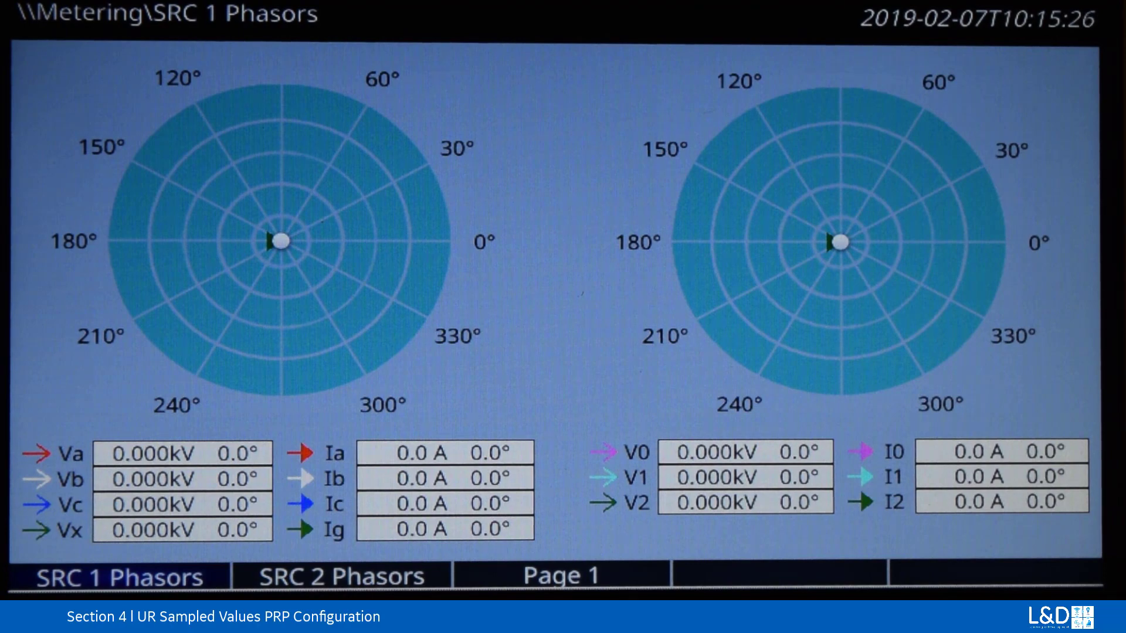
key(Home)
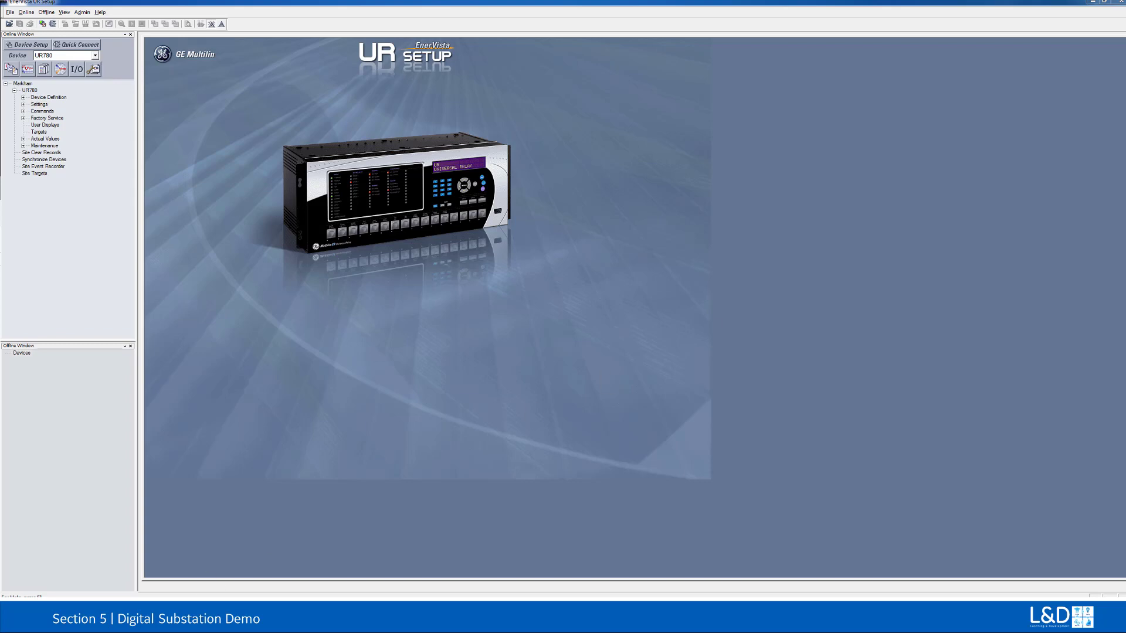
Step: Switch to the MU320 Configurator and examine the settings of the MU320_IO1 GOOSE publisher
mouse_move(368, 615)
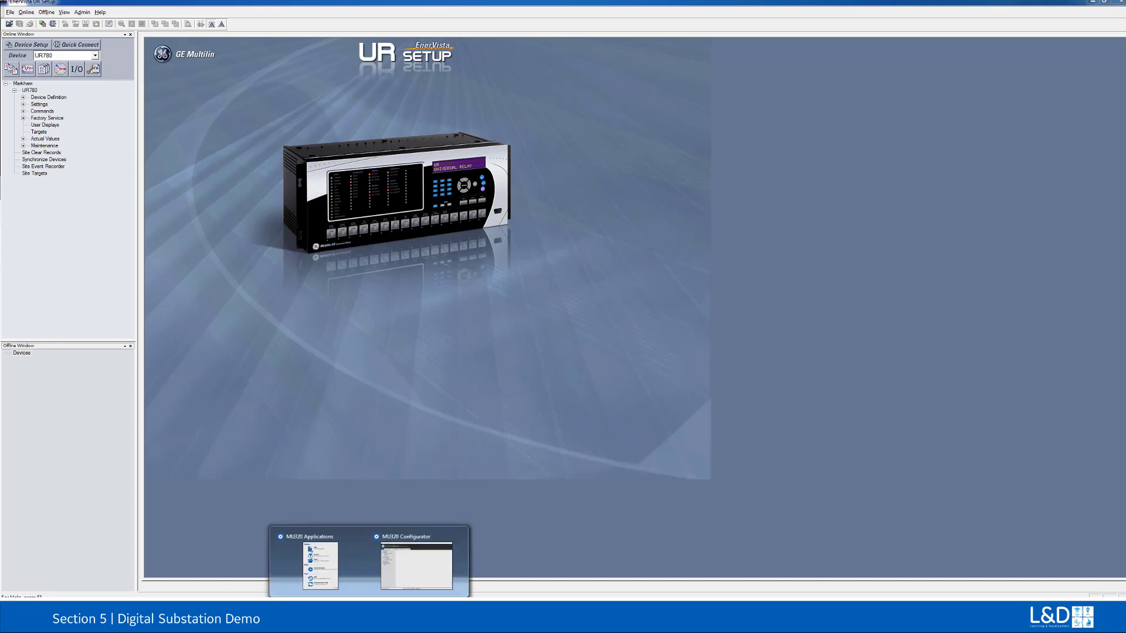
click(406, 569)
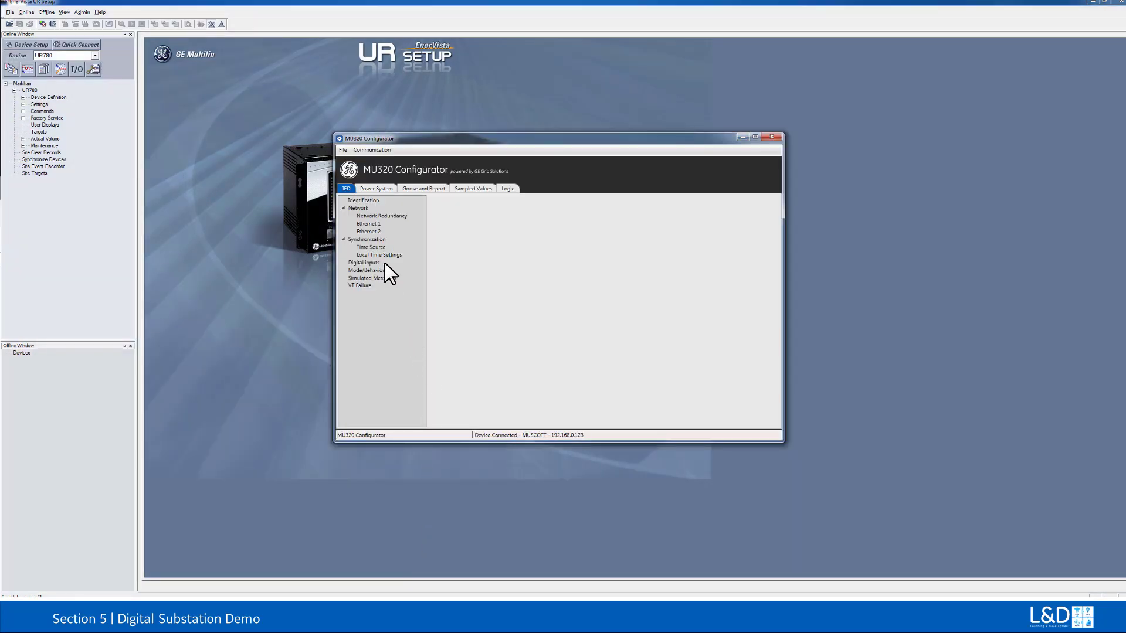
click(413, 187)
click(354, 200)
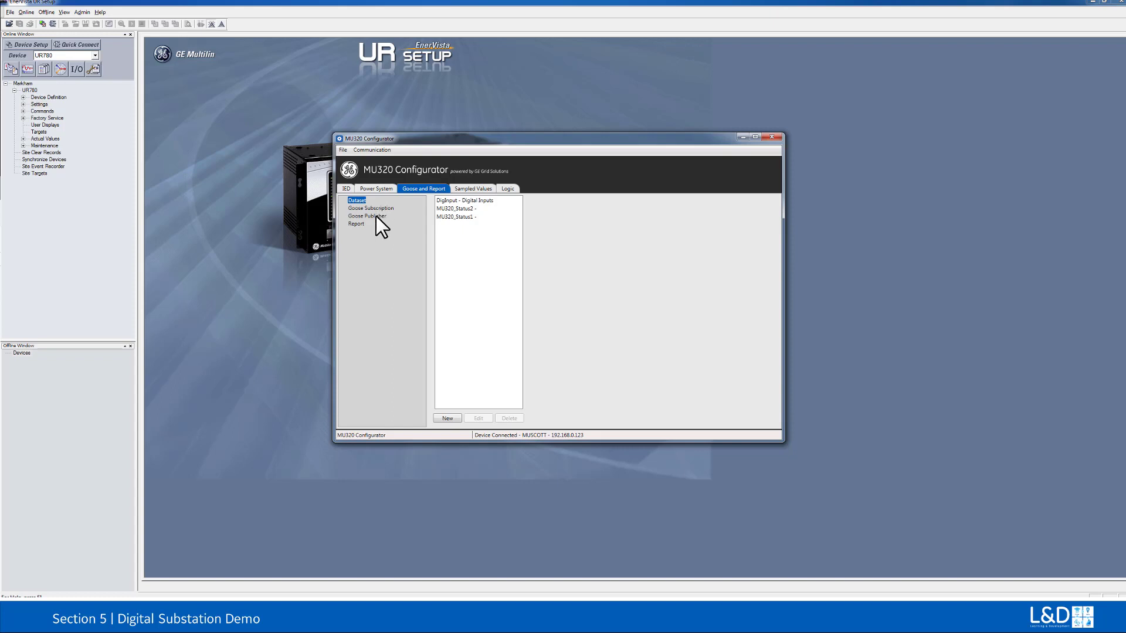
click(375, 216)
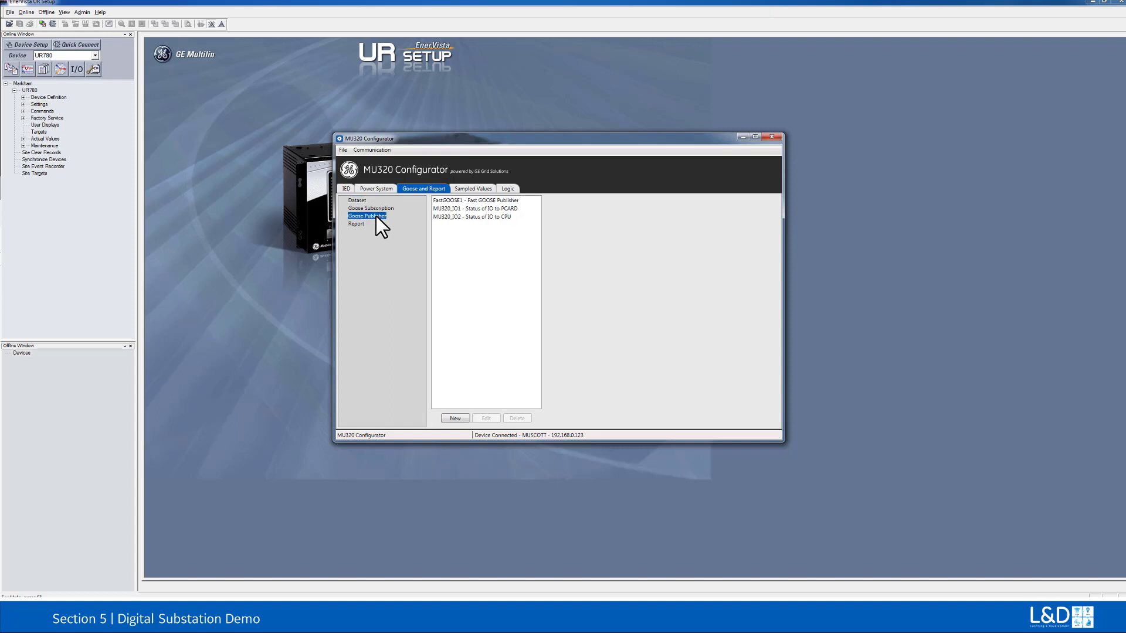
click(447, 209)
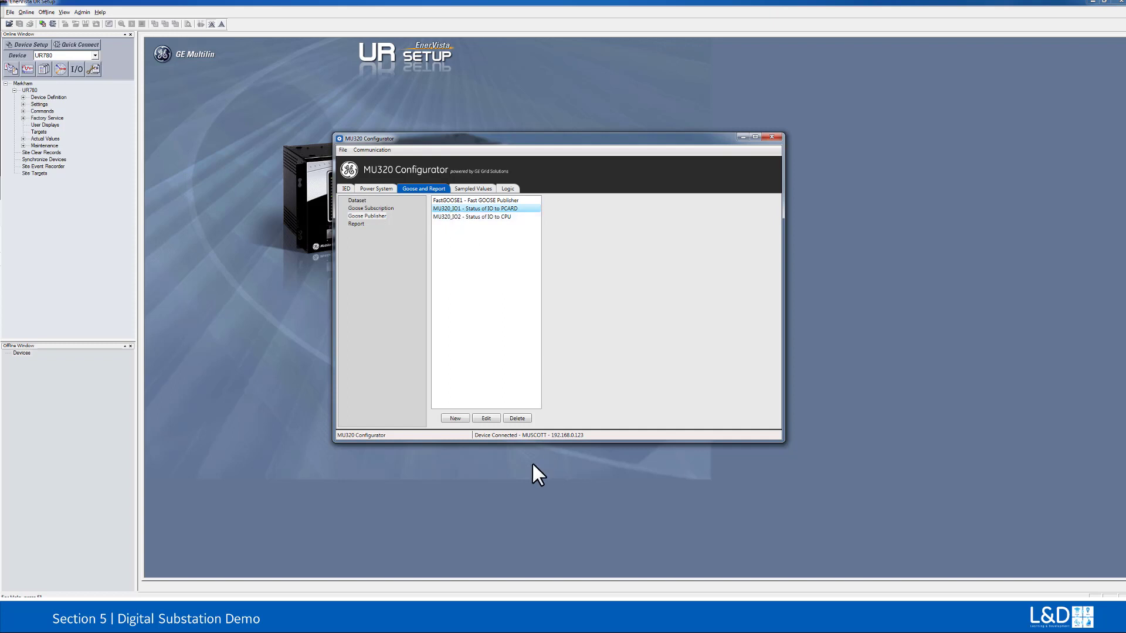
click(486, 418)
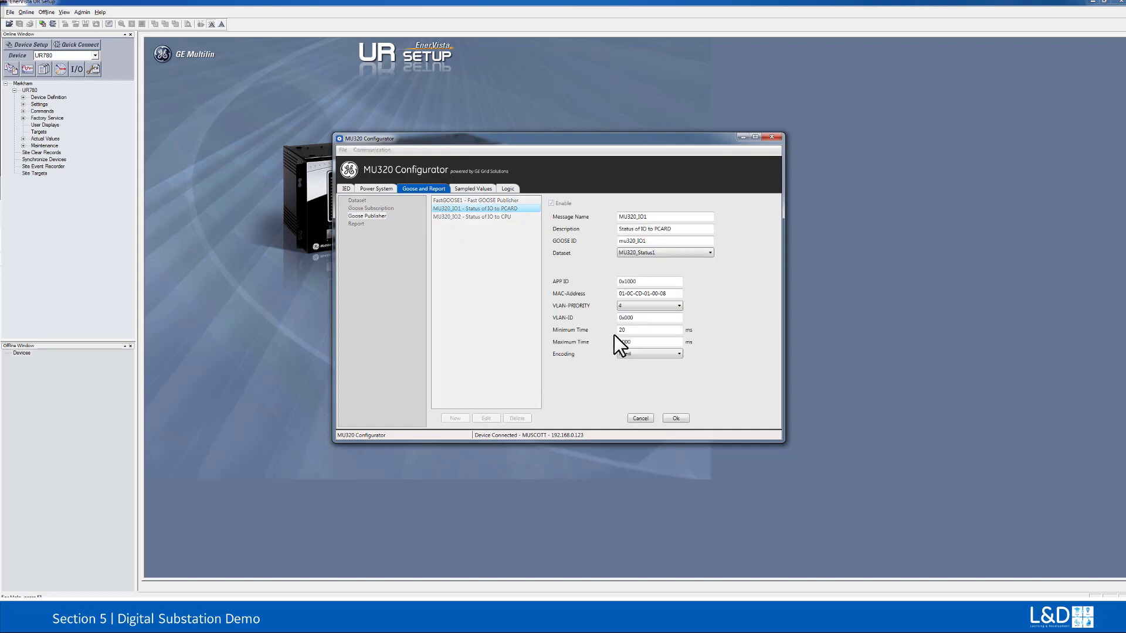
click(674, 294)
Step: Examine the data items in the DigInput and MU320_Status1 GOOSE datasets
click(356, 200)
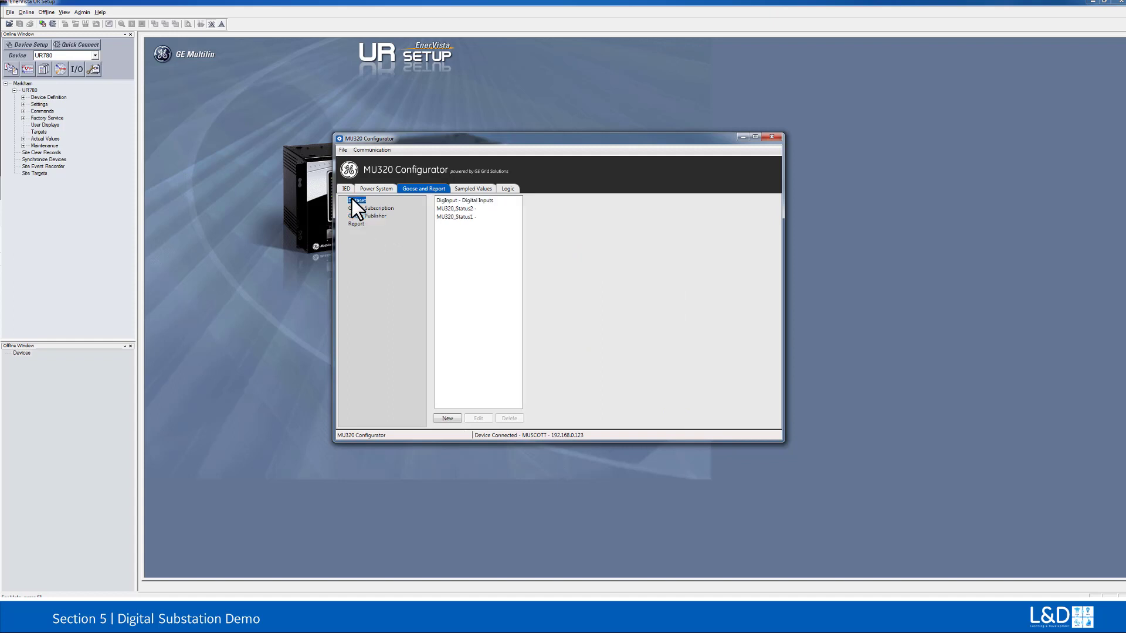
click(438, 201)
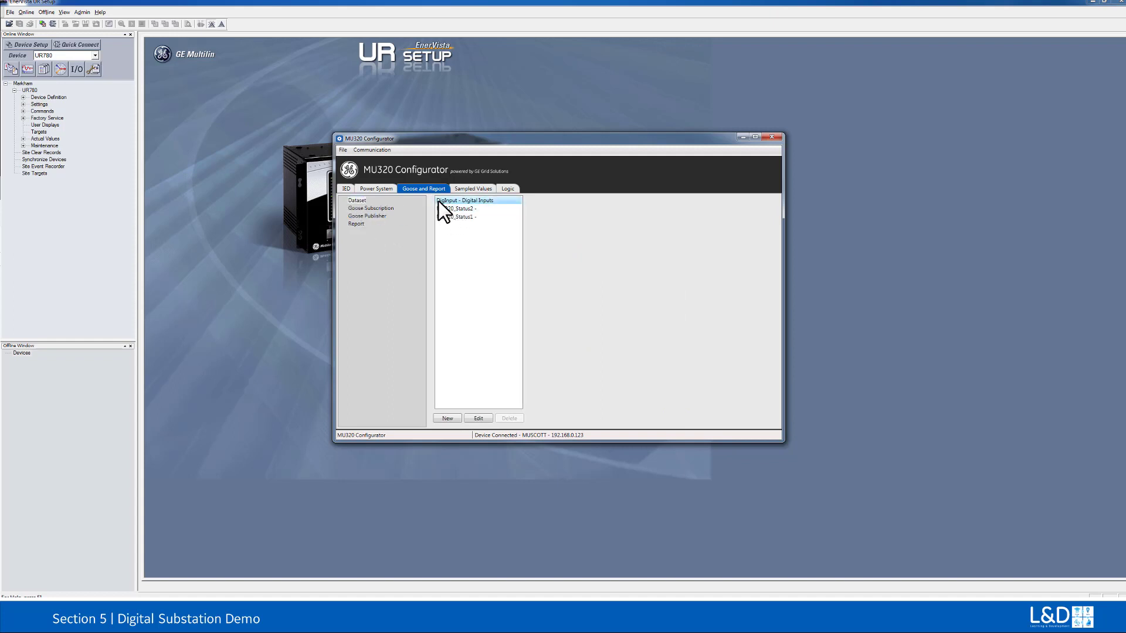
click(478, 418)
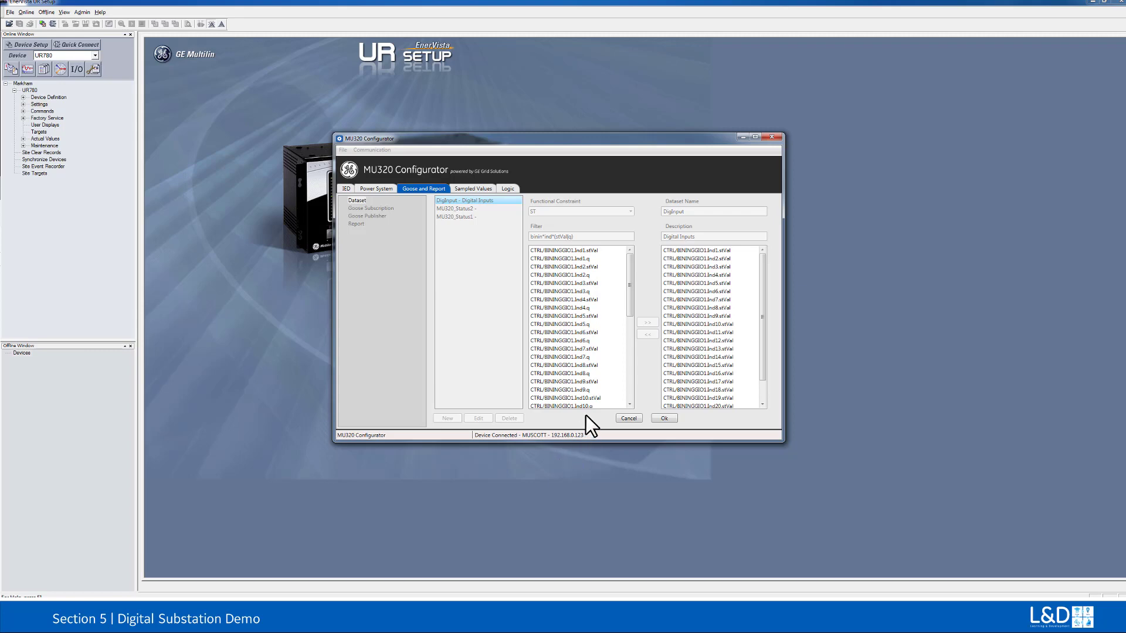
click(658, 417)
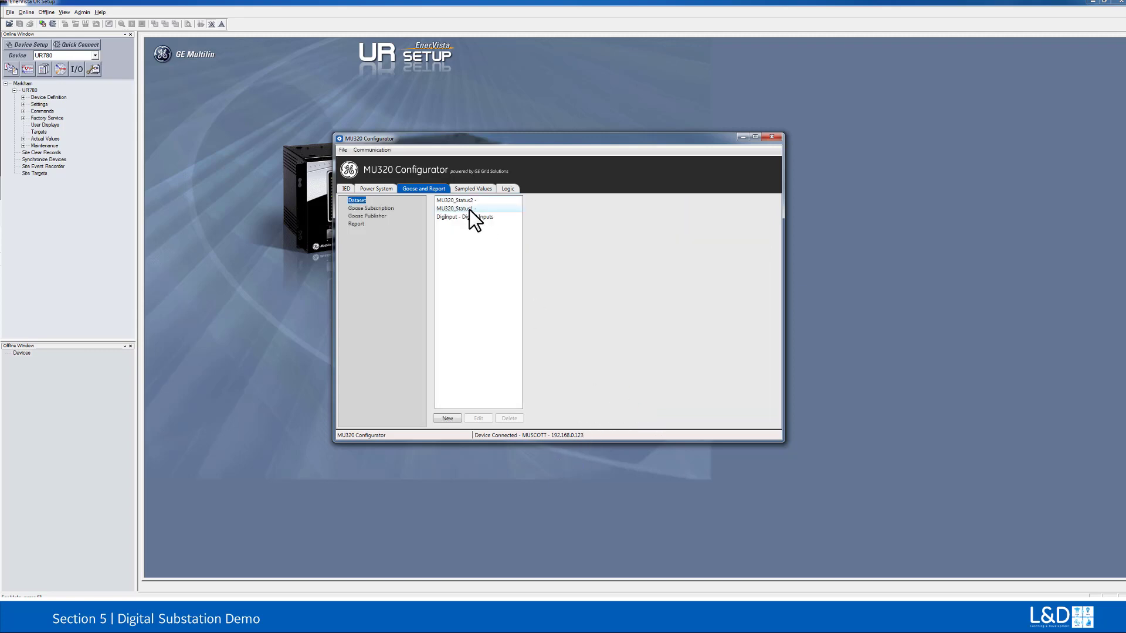
click(462, 209)
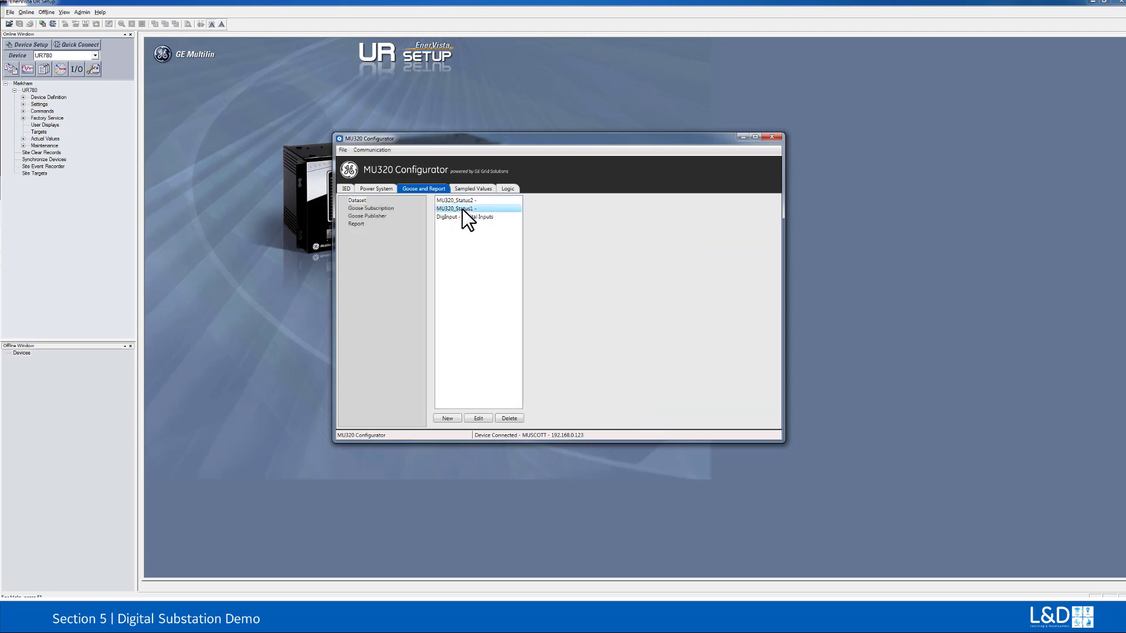
click(477, 417)
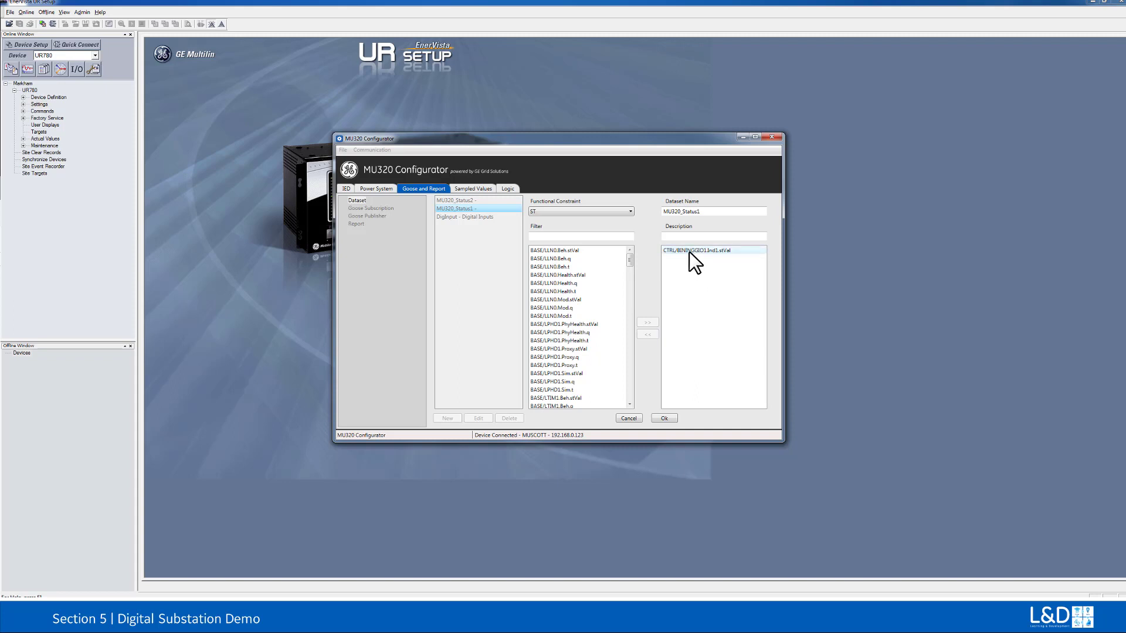
click(664, 418)
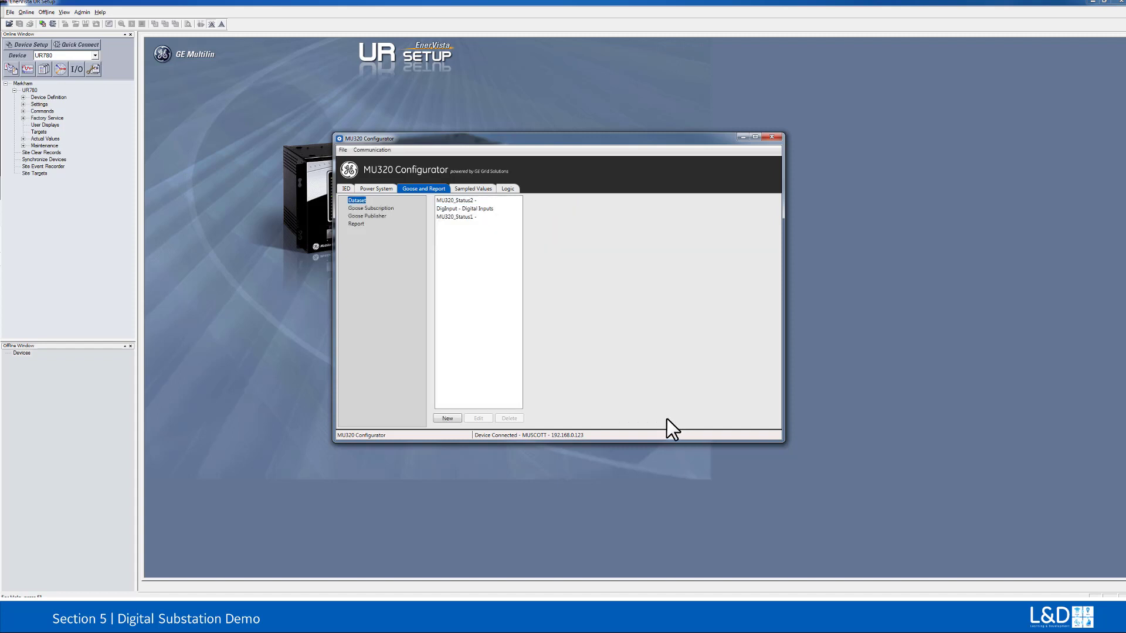
Step: Save the MU320 configuration as a CID file named UR_DigiSub in the CID folder and close the Configurator
click(341, 150)
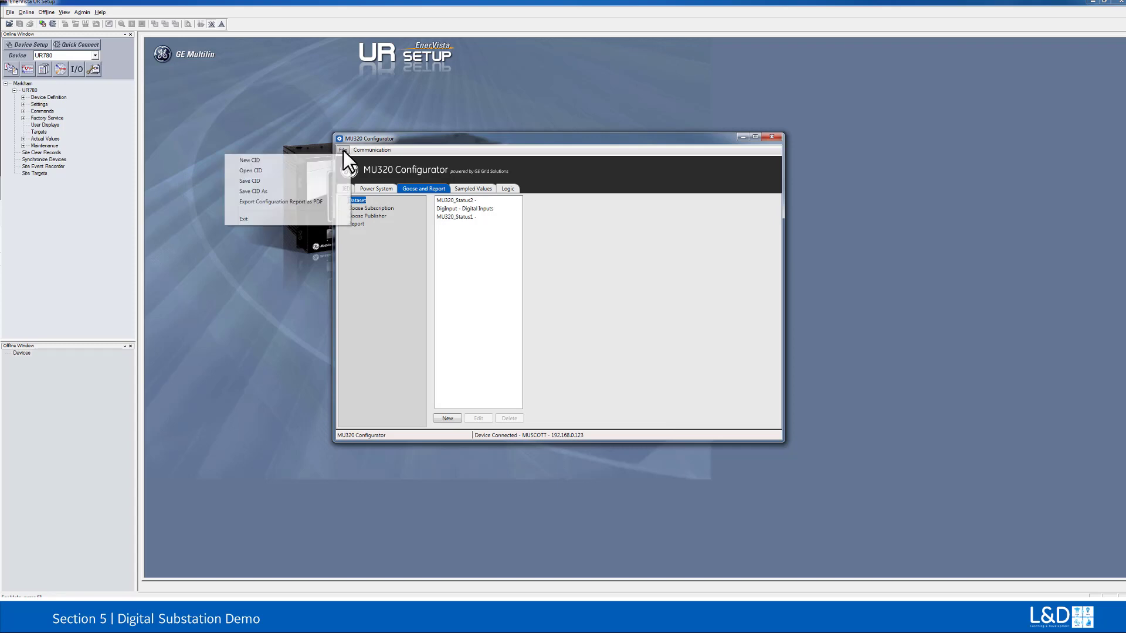
click(292, 193)
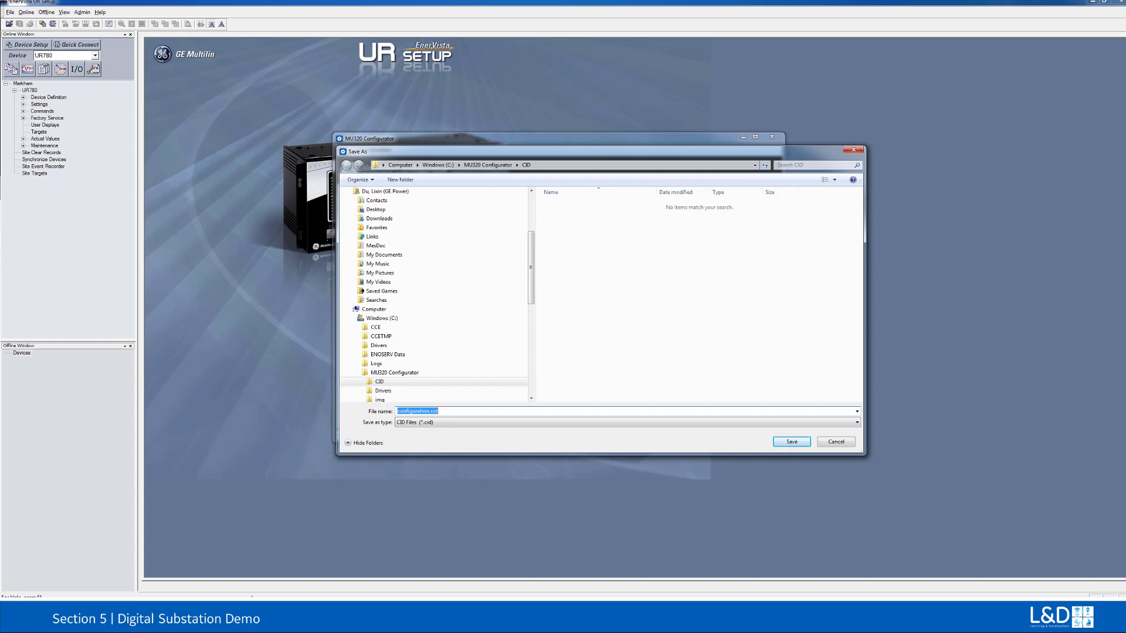
text(UR_DigiSub)
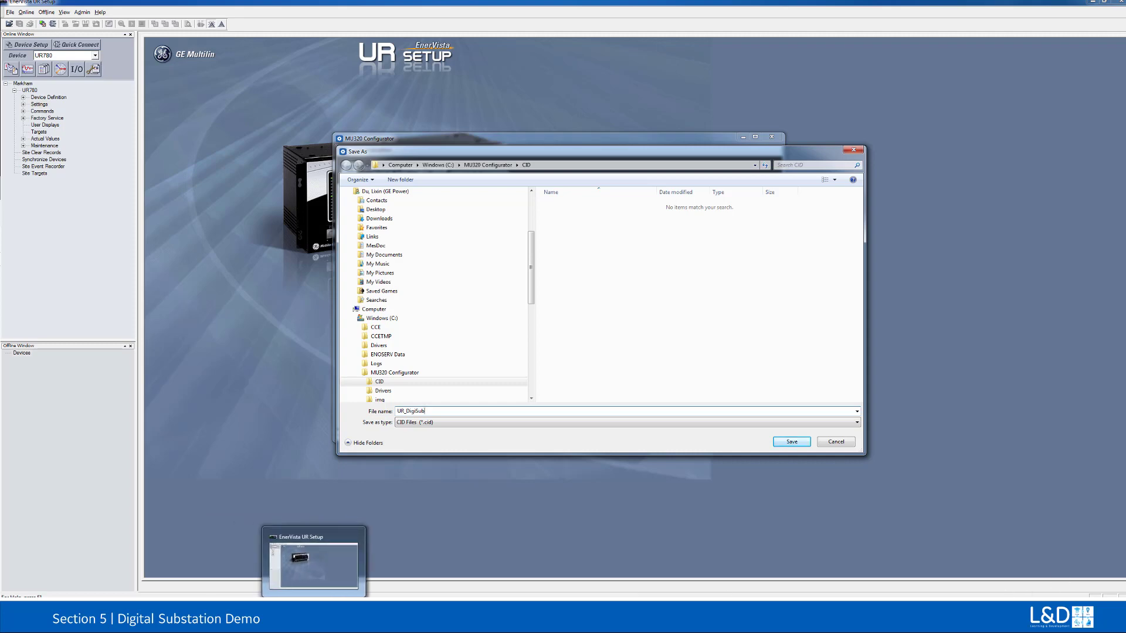
click(793, 441)
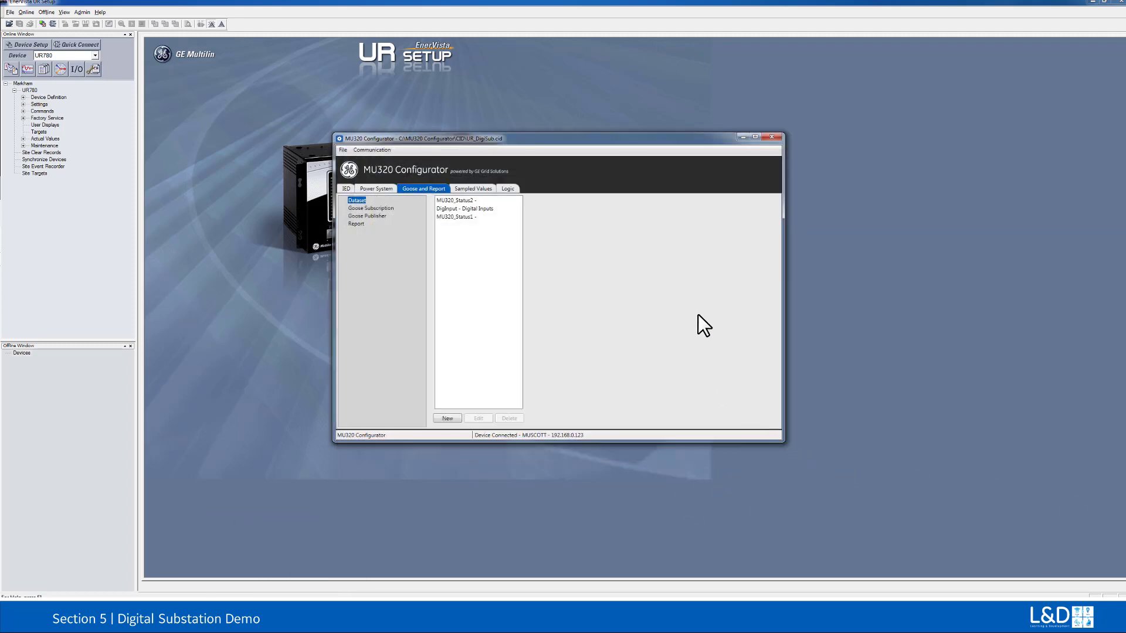
click(771, 137)
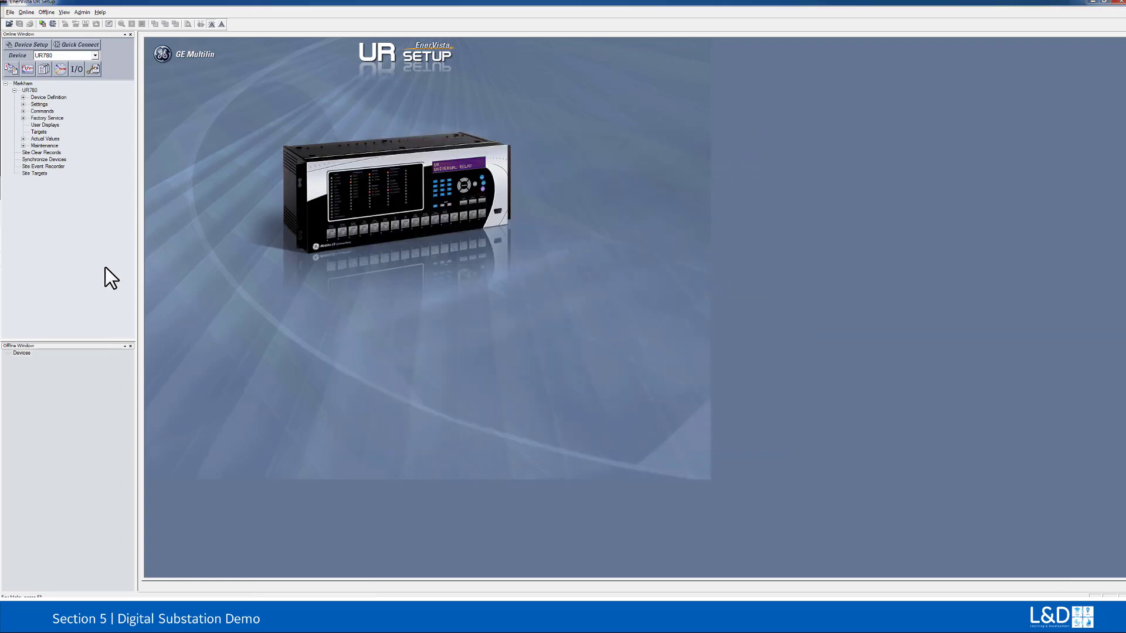
Step: Open the UR780's breaker settings under System Setup and set the Breaker 1 Function to Enabled
double_click(37, 105)
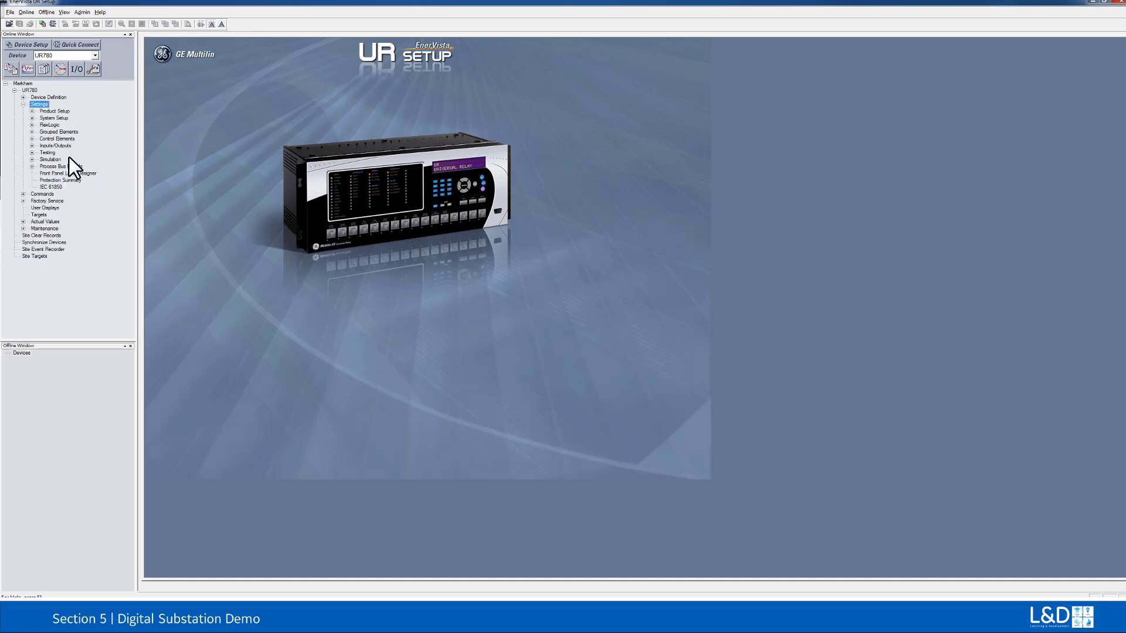
double_click(52, 118)
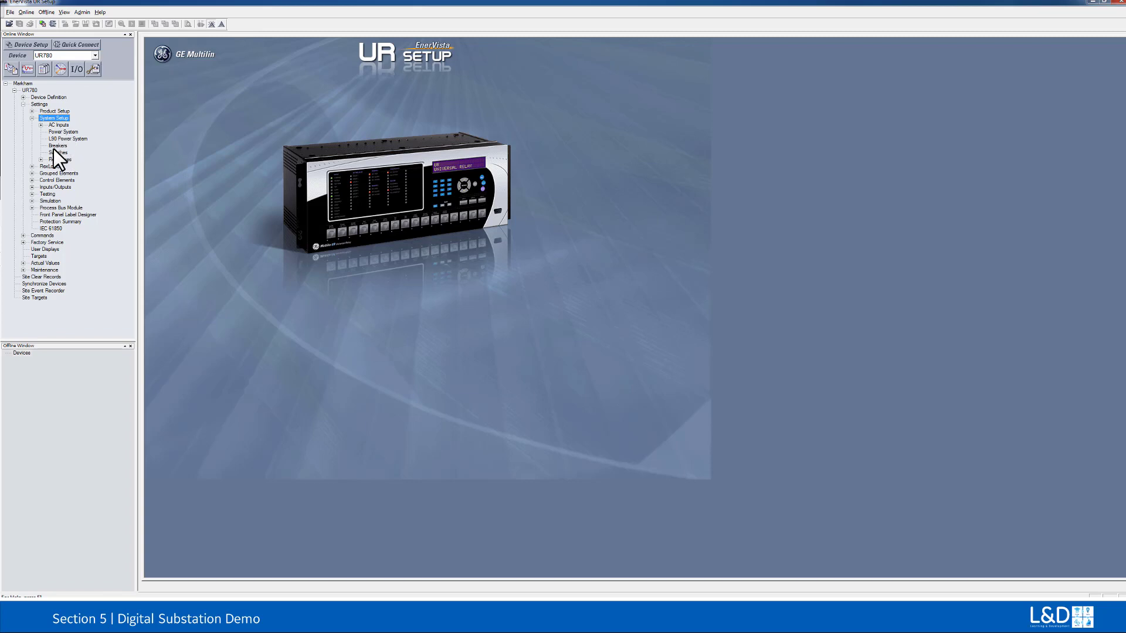
double_click(56, 146)
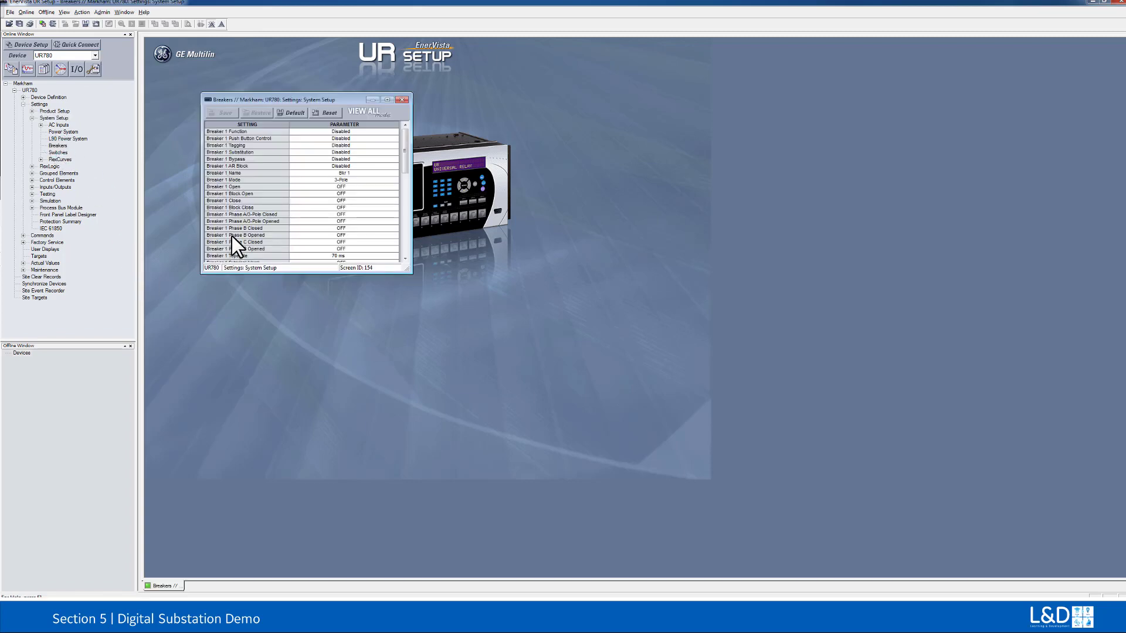
drag(268, 273, 274, 403)
click(392, 131)
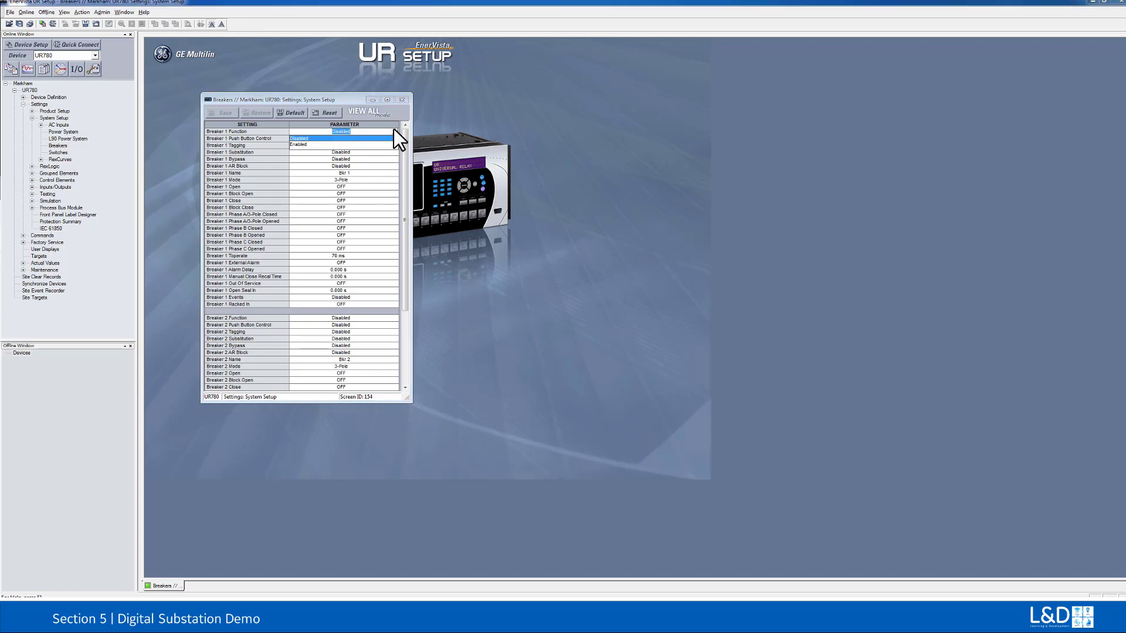
click(326, 145)
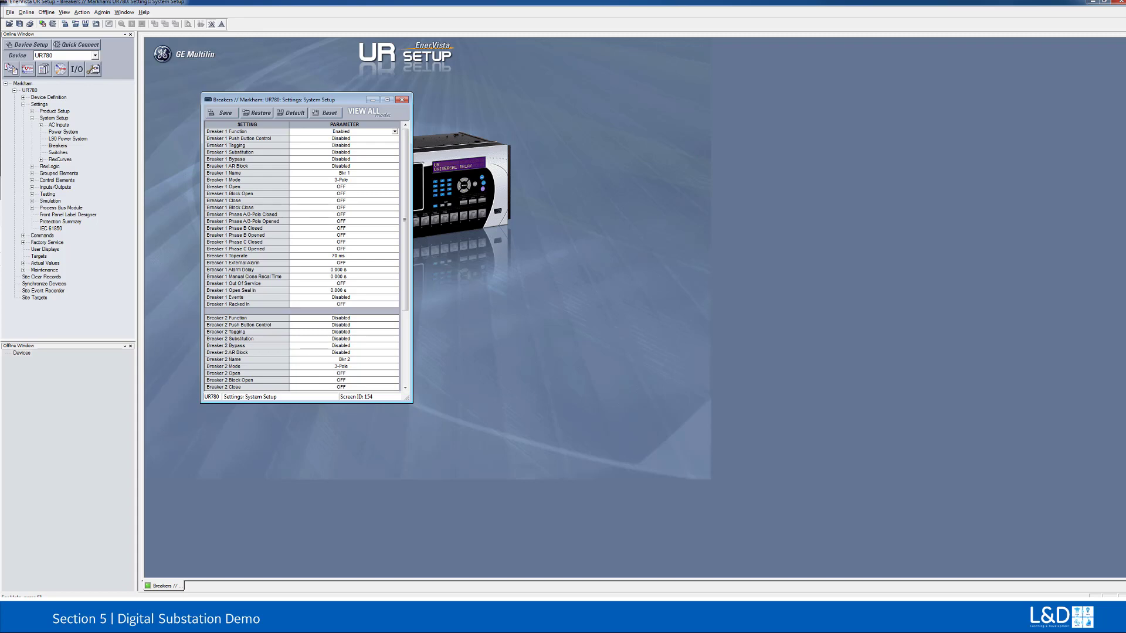
Step: Set Breaker 1 Phase A/3-Pole Closed to RxG Bool1 On and Phase A/3-Pole Opened to Virt Ip 1 On, and save
click(357, 214)
text(RxG Bool1 On (RxG Bool1)
click(353, 222)
click(224, 112)
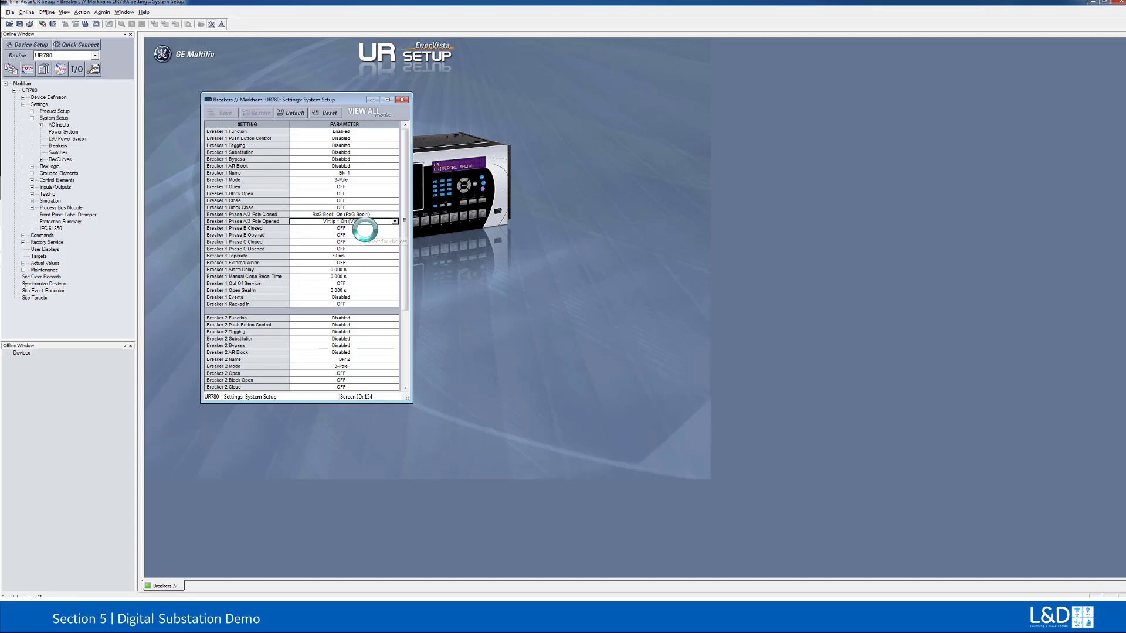
Step: Change Breaker 1 Phase A/3-Pole Opened to Virt Op 1 On (VO1) and save the breaker settings
click(375, 223)
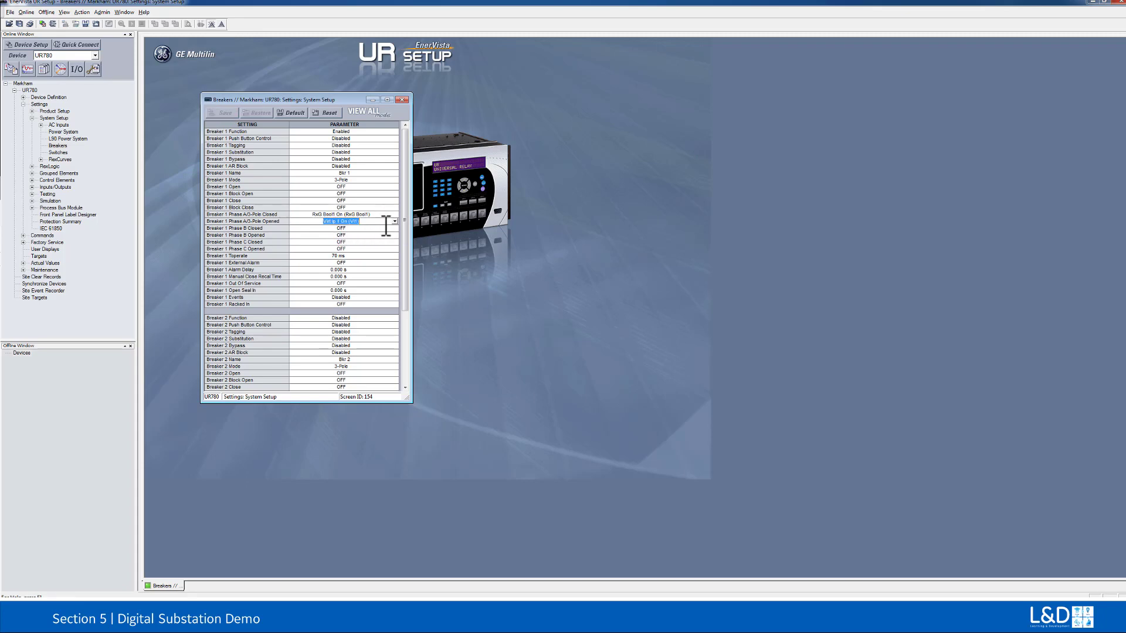
text(Virt Op)
click(218, 114)
Step: Open the UR780's FlexLogic Equation Editor and place its window beside the Breakers settings
double_click(55, 165)
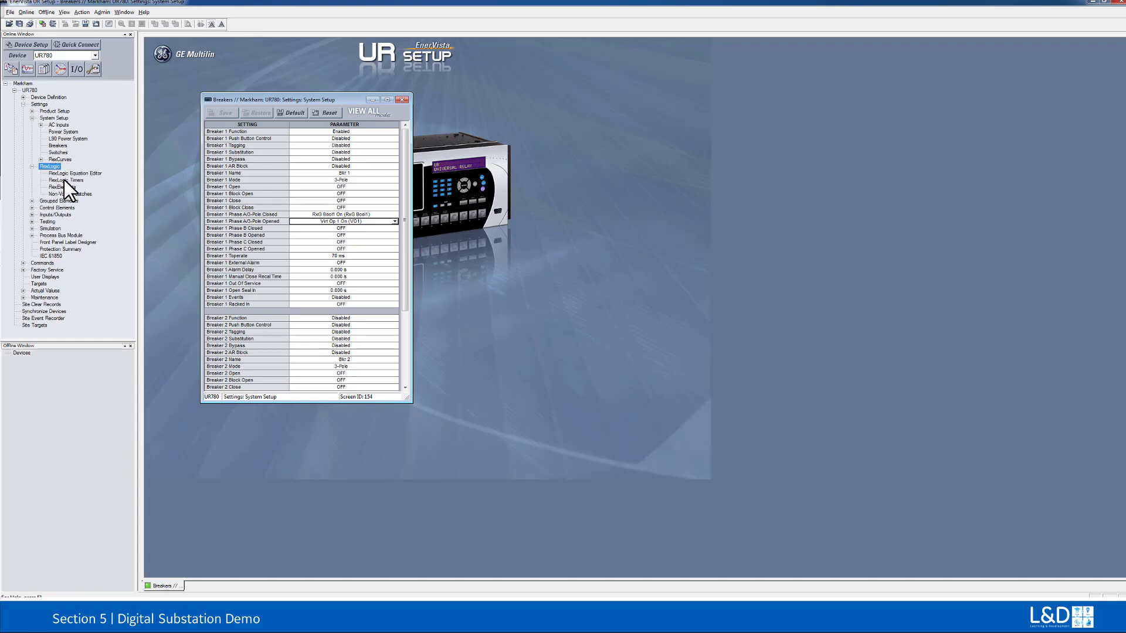
double_click(66, 173)
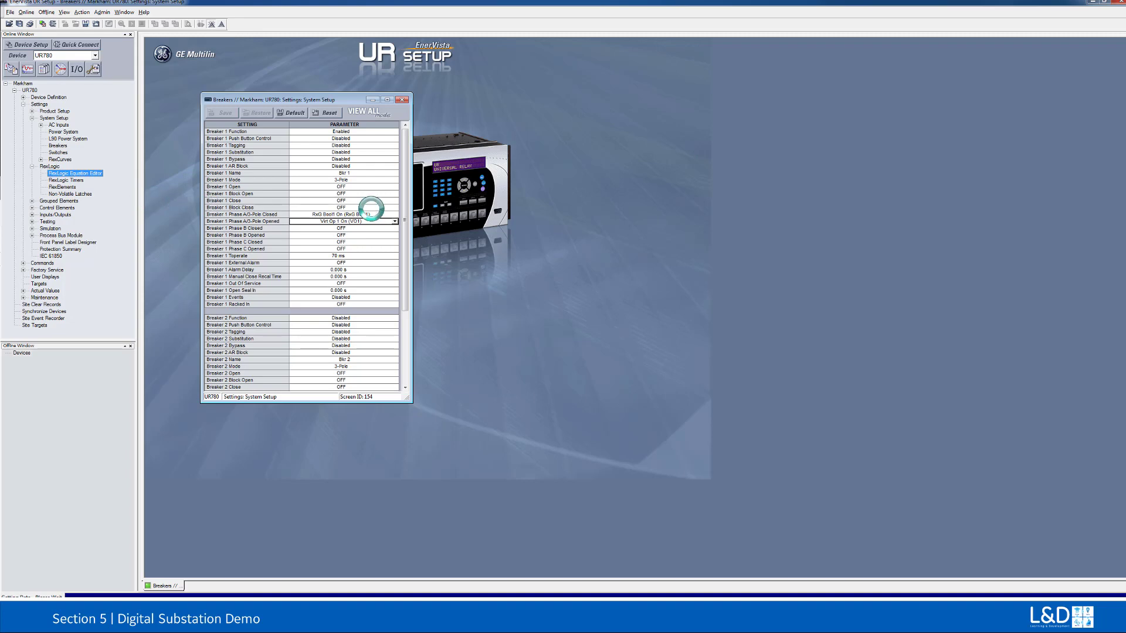
drag(395, 109, 618, 105)
Step: Set the type of FlexLogic Entry 1 to RxGOOSE On
click(616, 166)
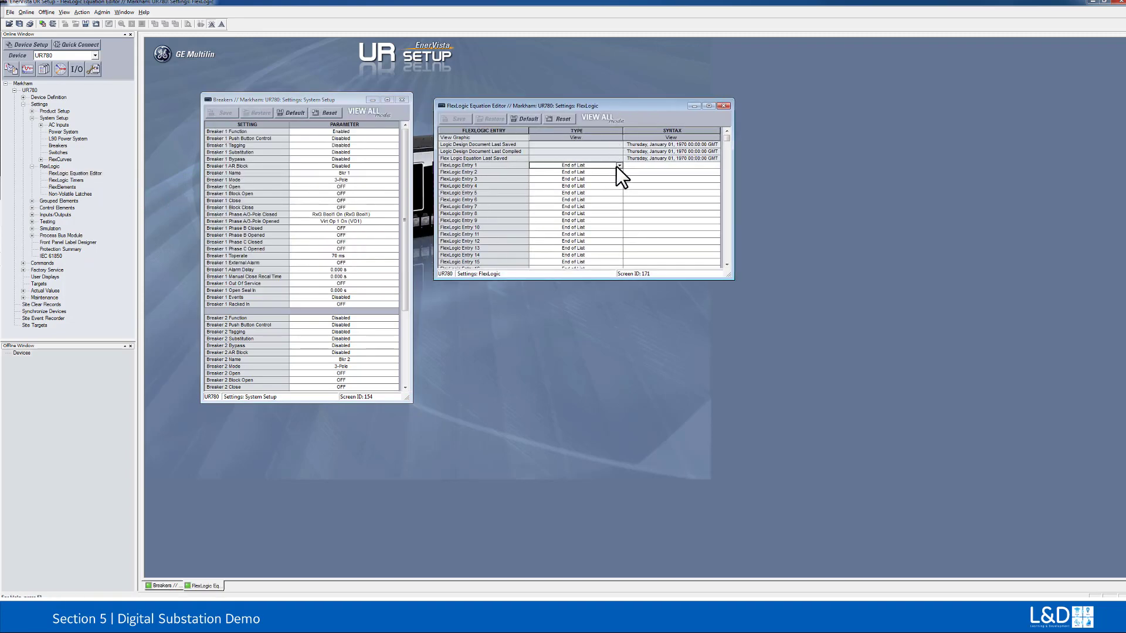
click(617, 166)
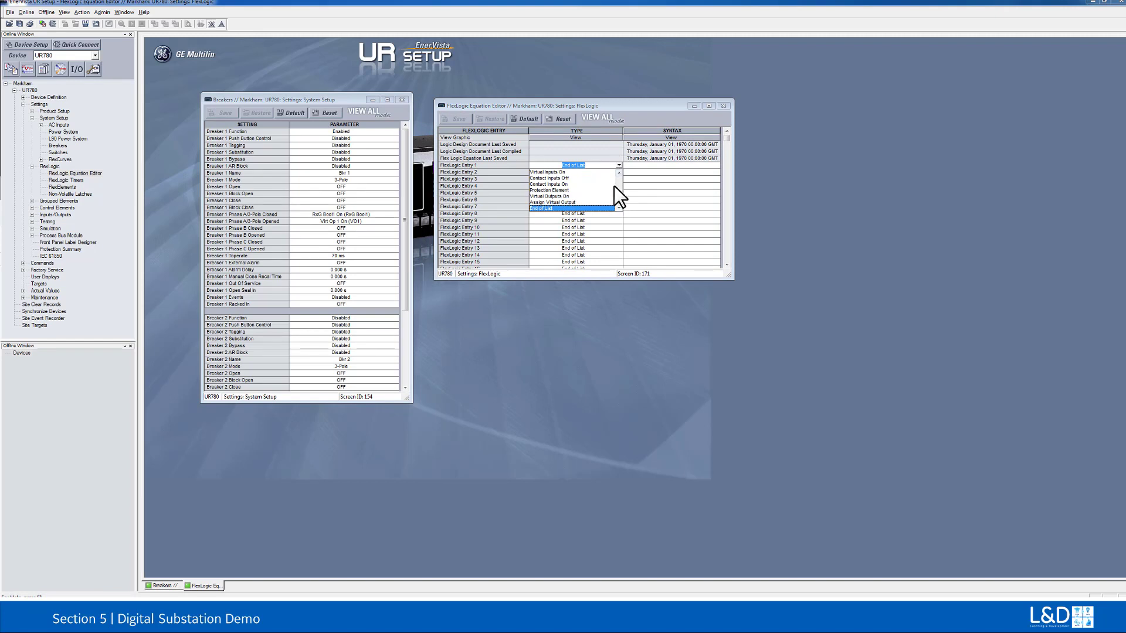
drag(616, 199, 620, 180)
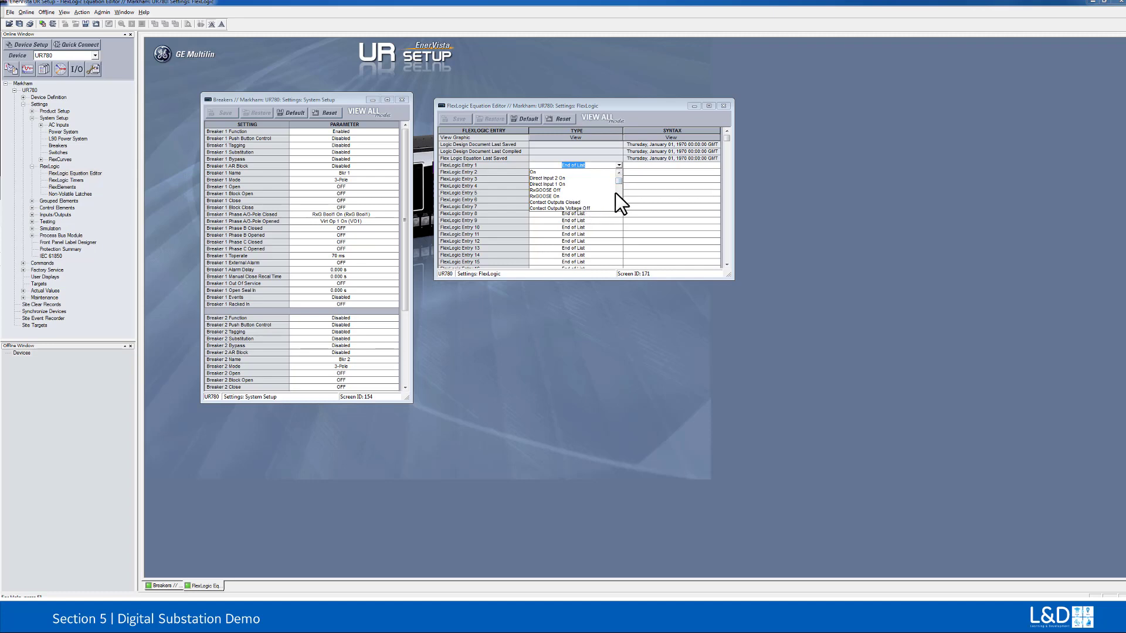
drag(620, 206, 617, 174)
click(557, 202)
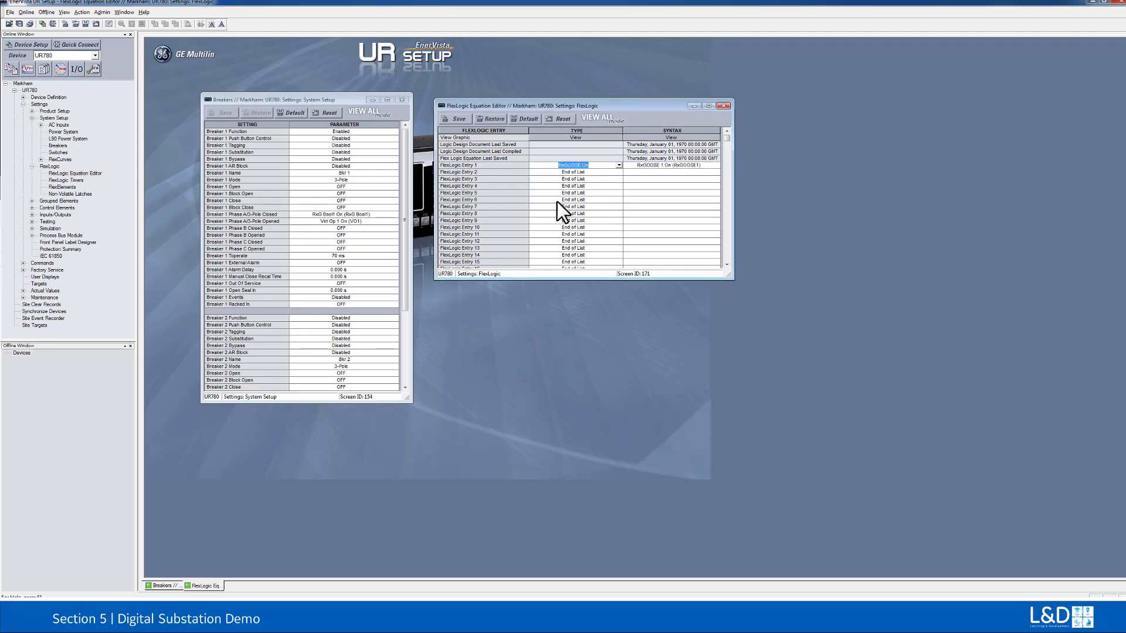
Step: Change FlexLogic Entry 1 to the RxGOOSE Boolean type with RxG Bool1 On as its syntax
click(619, 165)
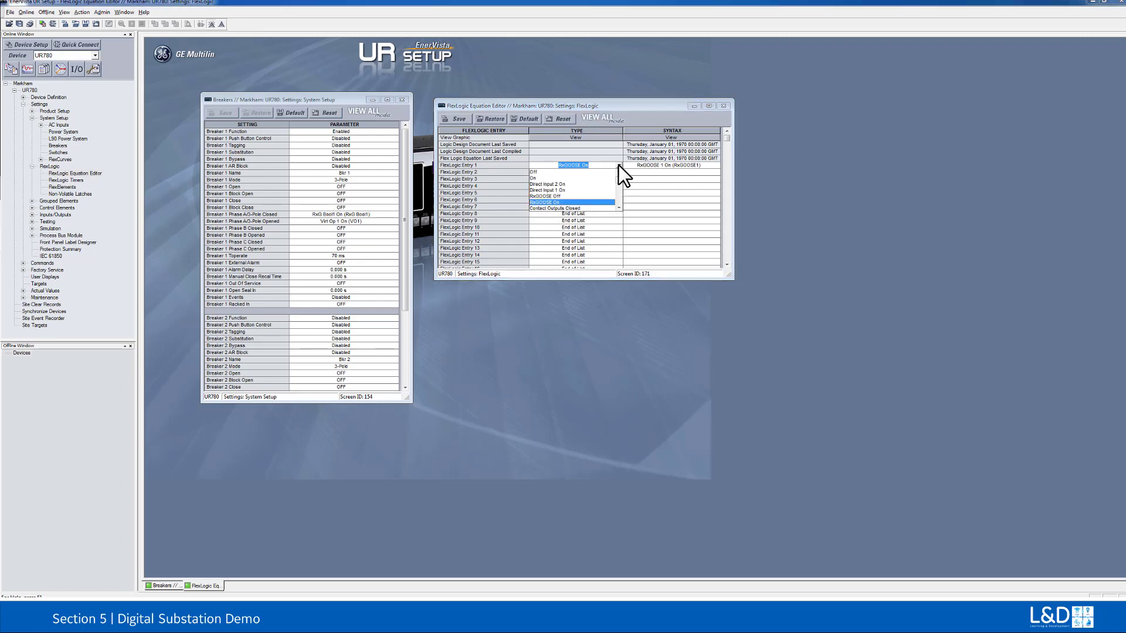
click(619, 207)
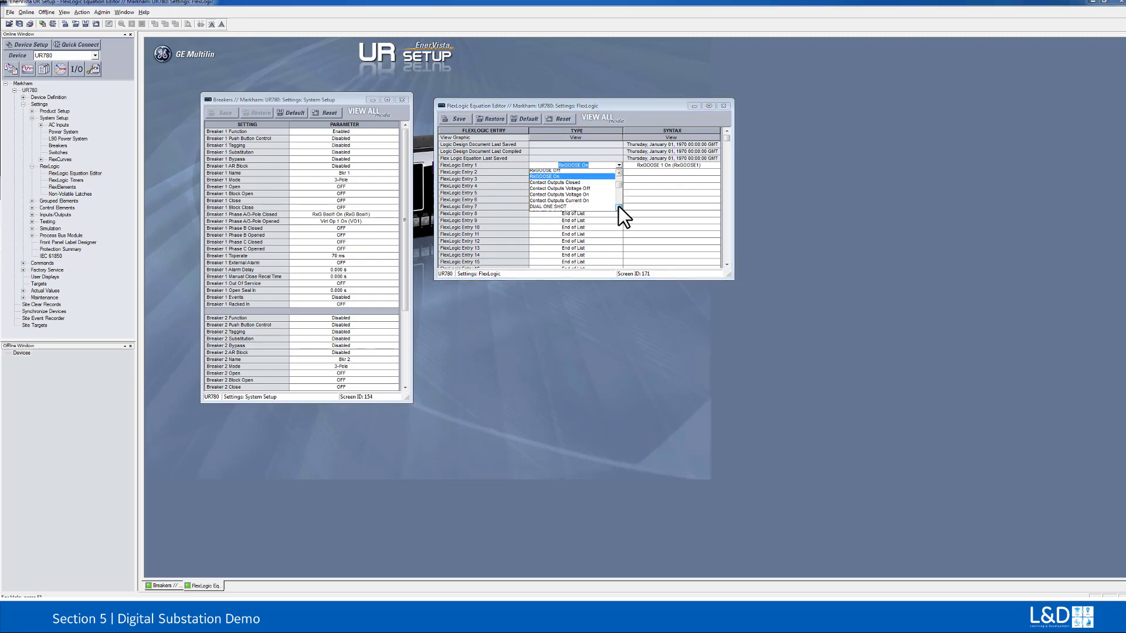
click(618, 207)
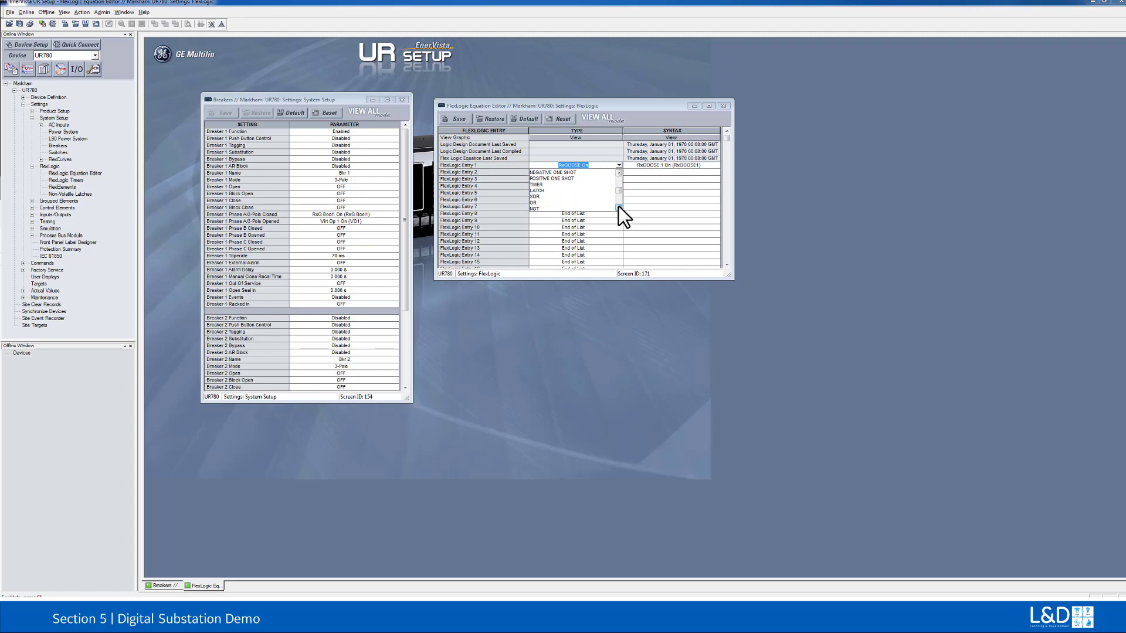
click(618, 207)
click(551, 203)
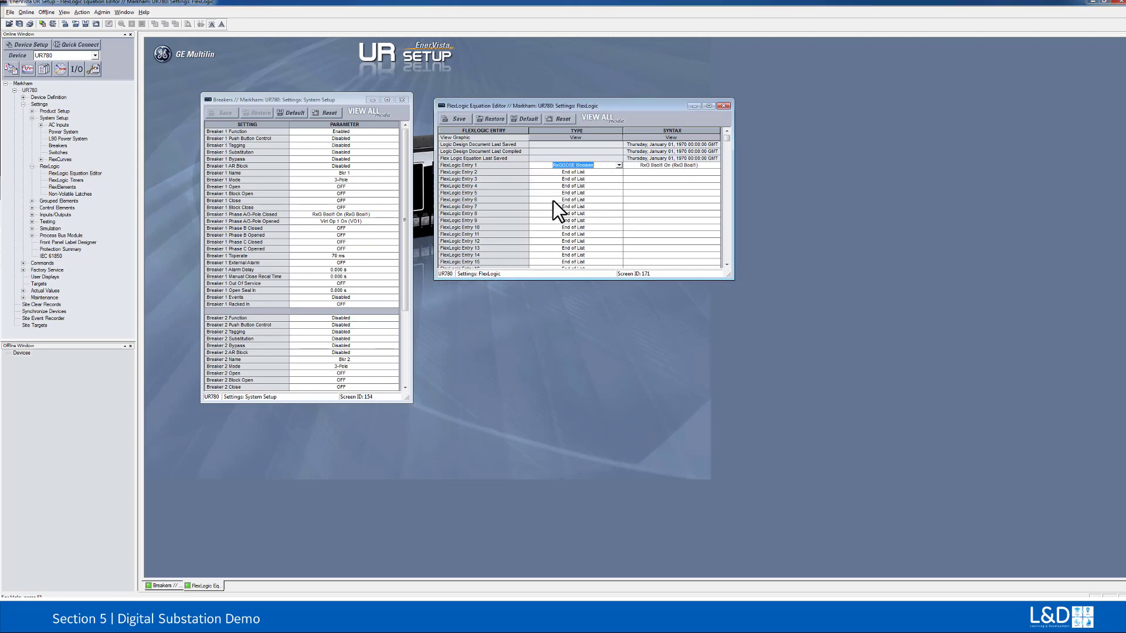
Step: Set FlexLogic Entry 2 to a NOT operator with one input
click(597, 172)
scroll(596, 173, down, 1)
click(618, 172)
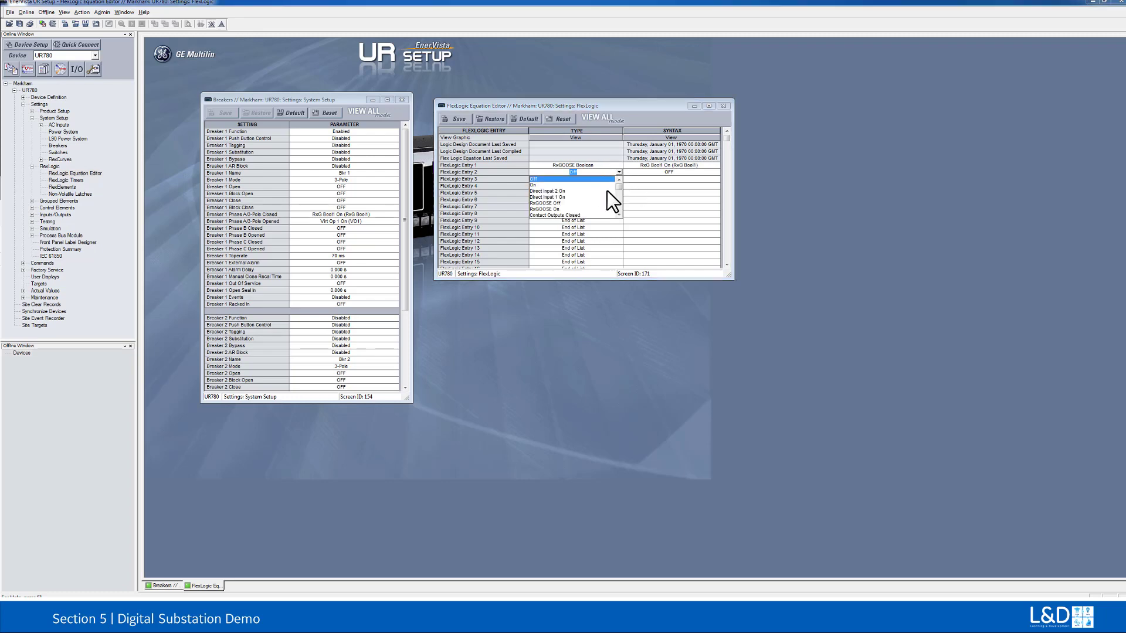
scroll(618, 215, down, 10)
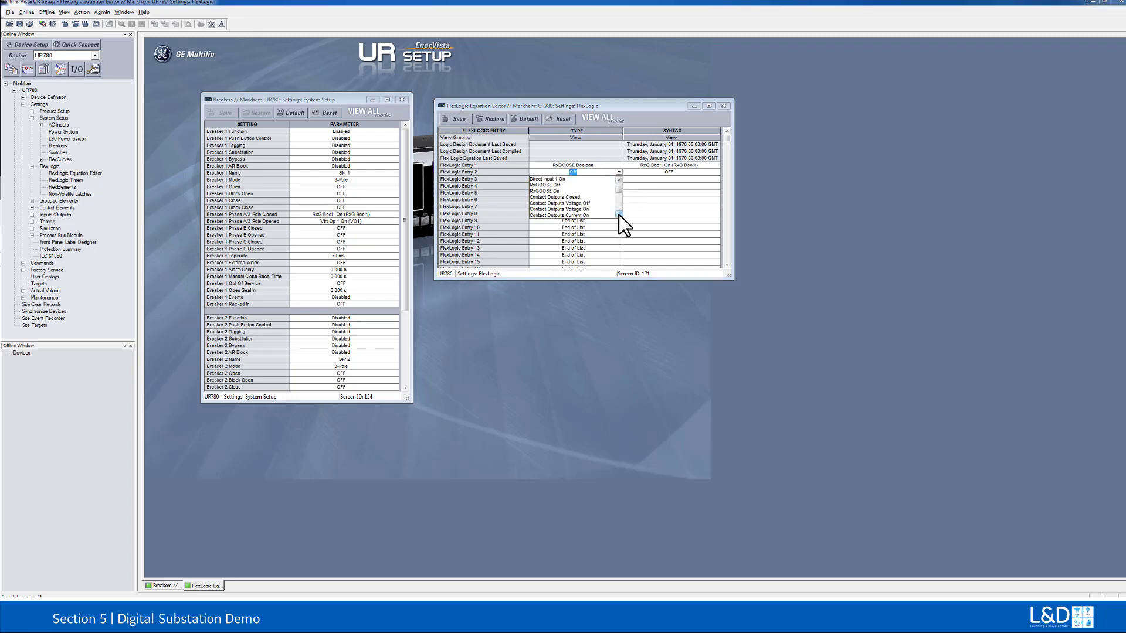
scroll(617, 215, down, 1)
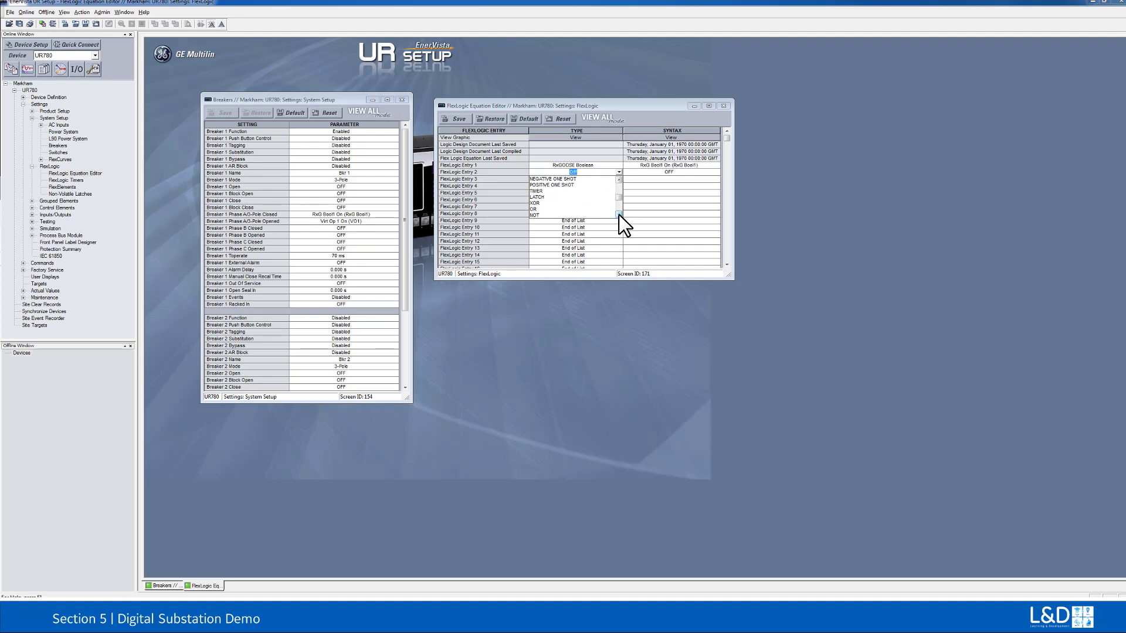
click(555, 215)
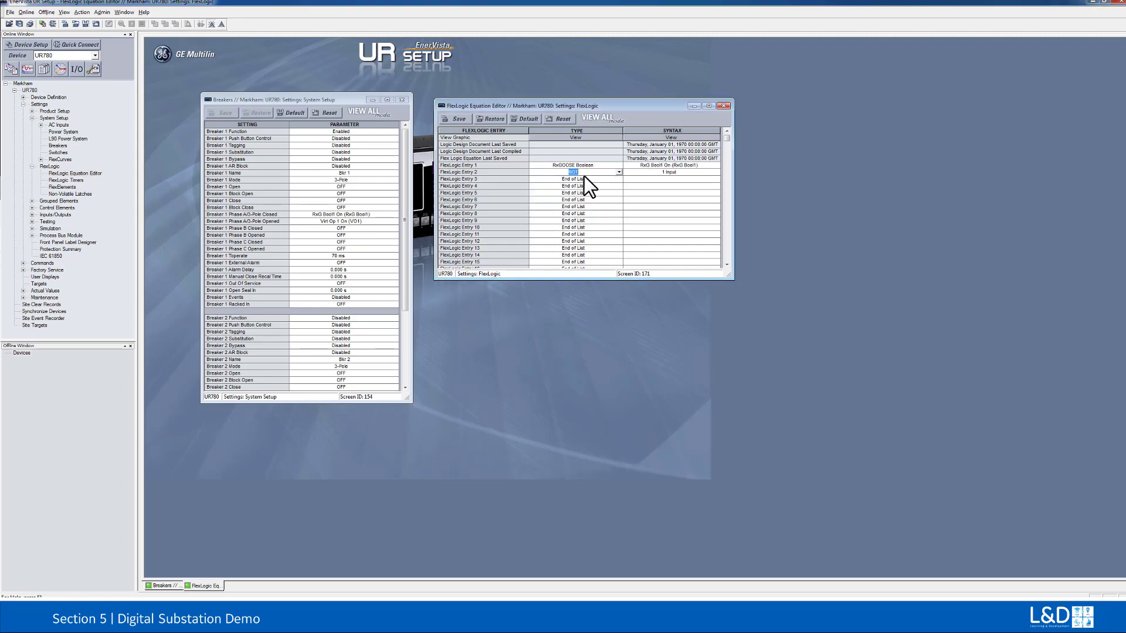
Step: Set FlexLogic Entry 3 to Assign Virtual Output with Virt Op 1 (VO1) and save the equation
click(618, 179)
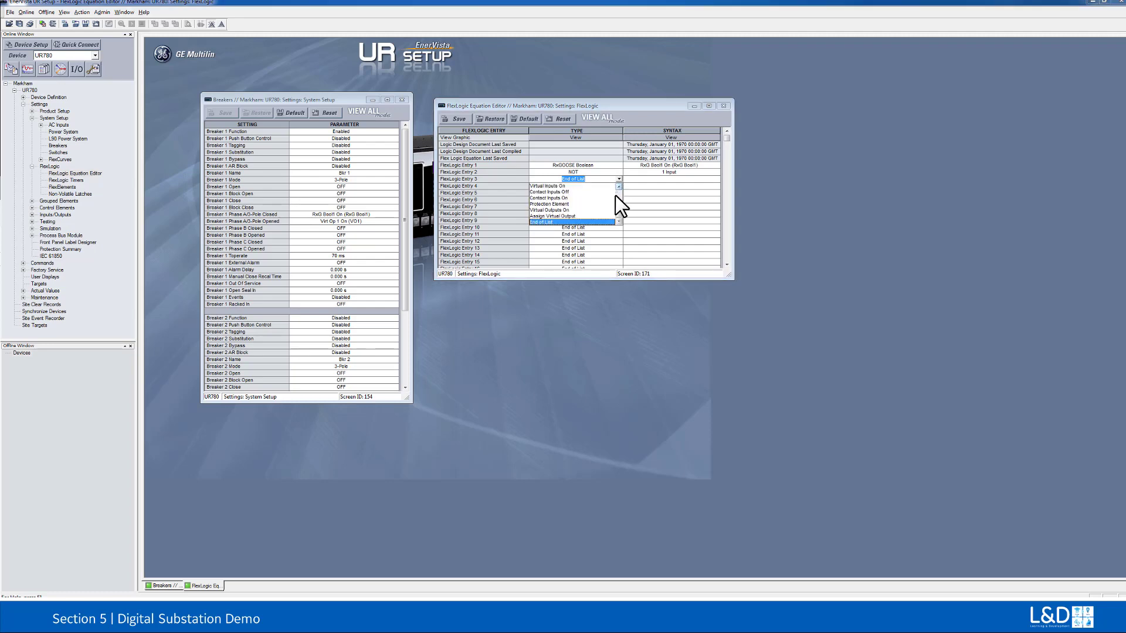
click(578, 216)
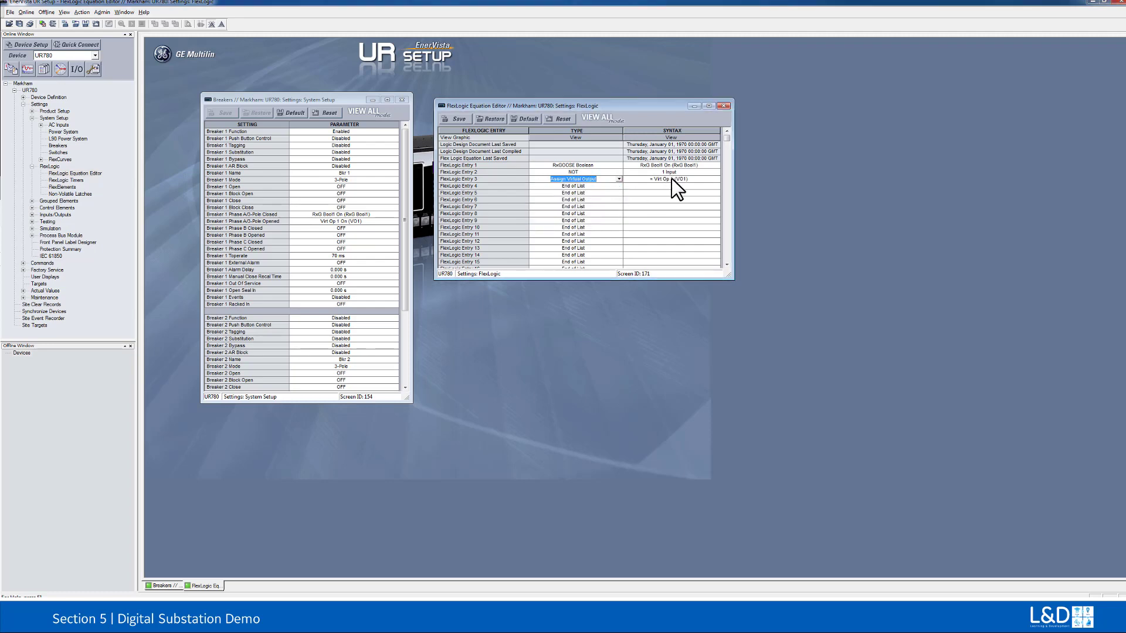
click(461, 119)
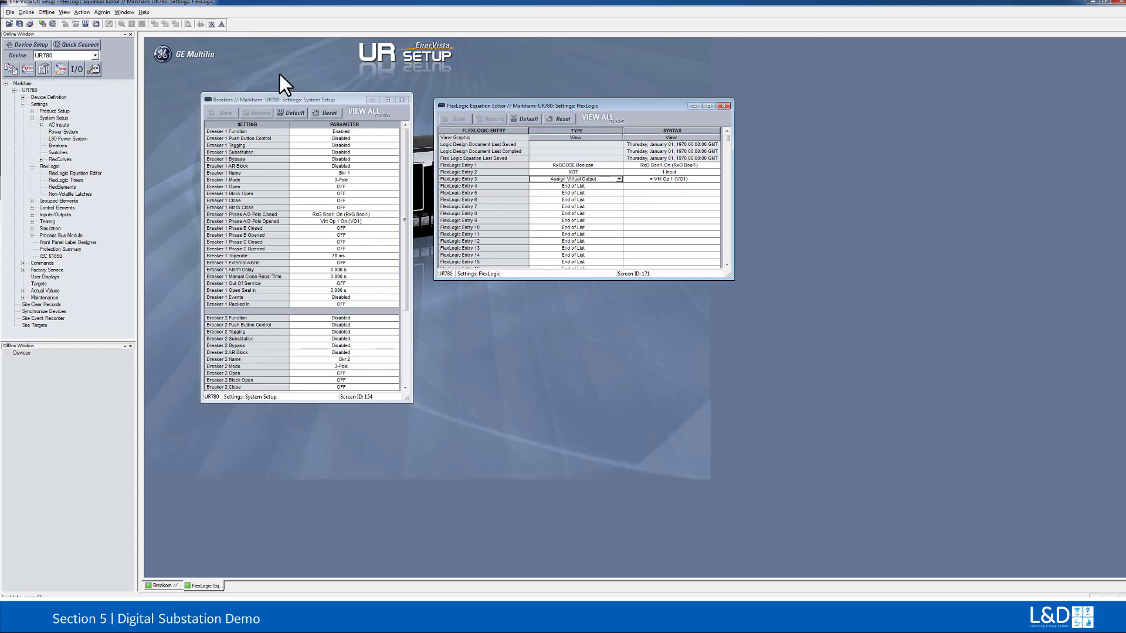
Step: Close all open settings windows and open the RxGOOSE Boolean Inputs in the UR780's IEC 61850 settings
click(130, 11)
click(128, 37)
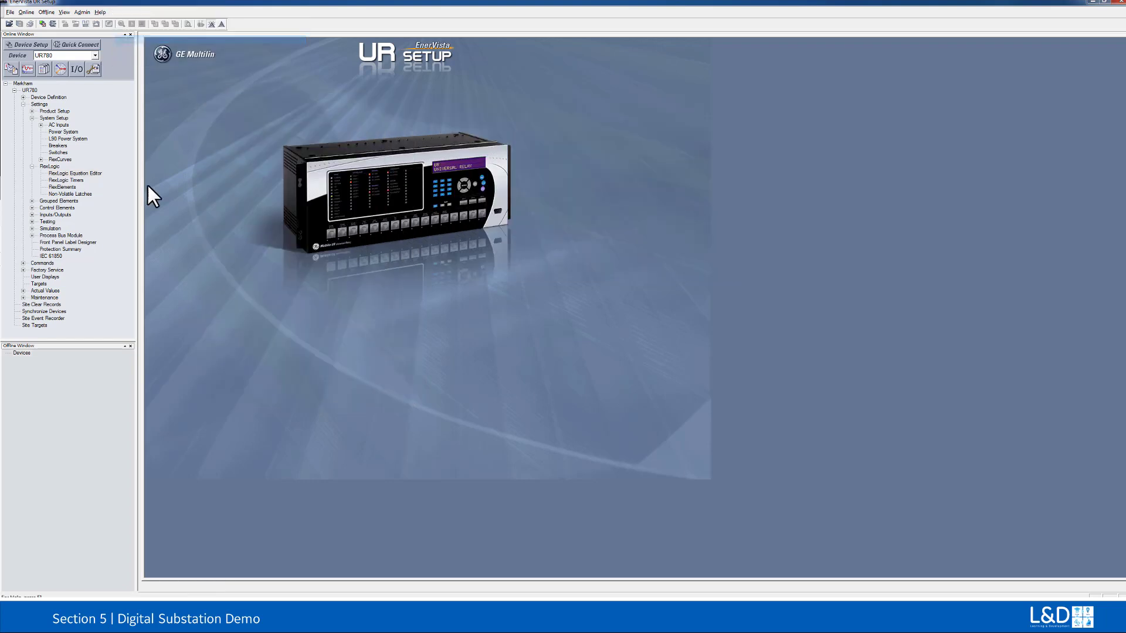
double_click(47, 256)
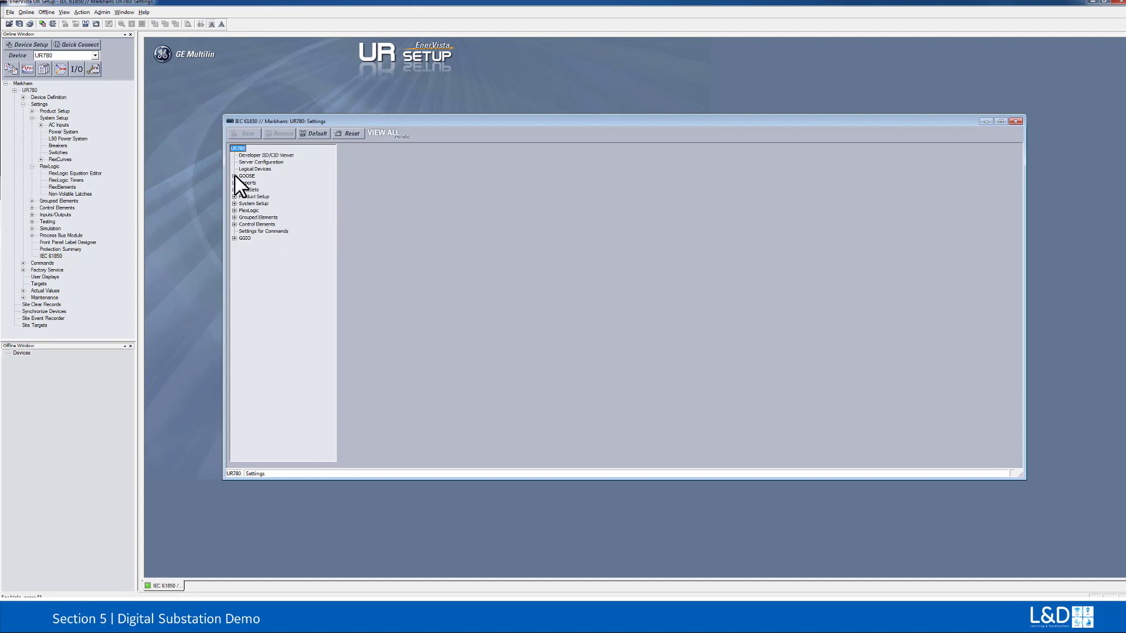
click(235, 176)
click(242, 189)
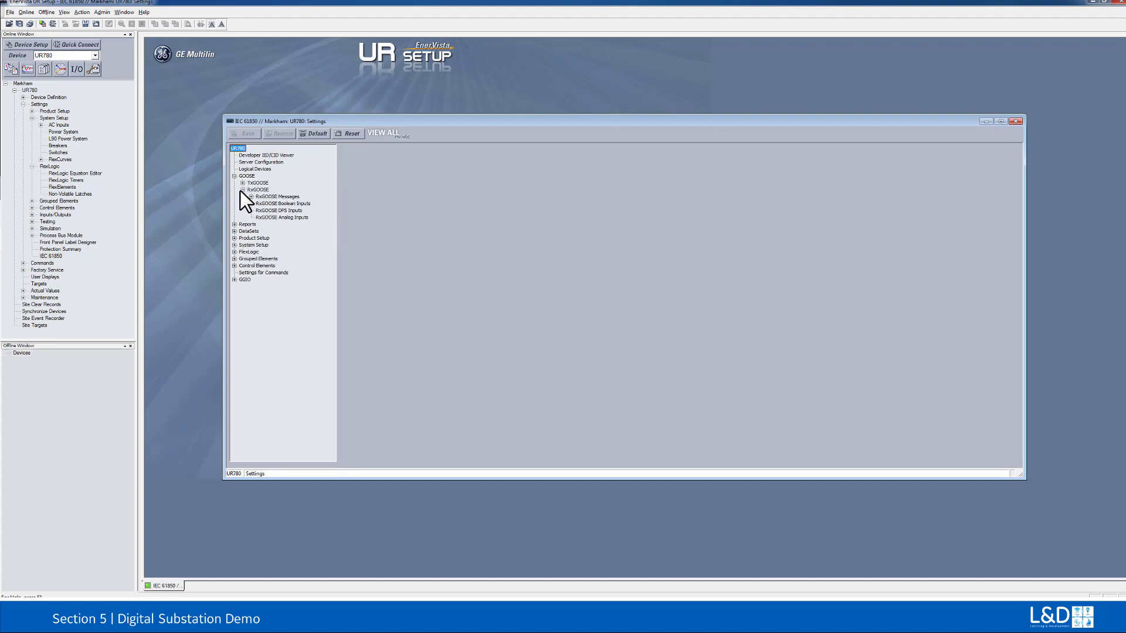
click(273, 204)
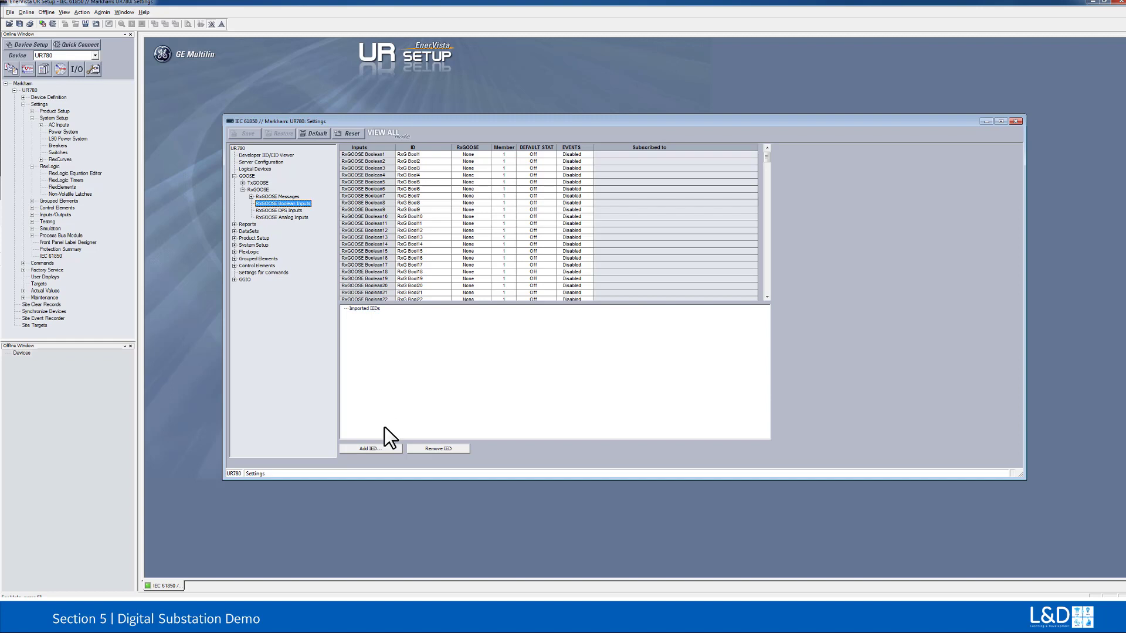
Step: Add the merging unit's IED by importing UR_DigiSub.cid from the CID folder inside MU320 Configurator
click(375, 449)
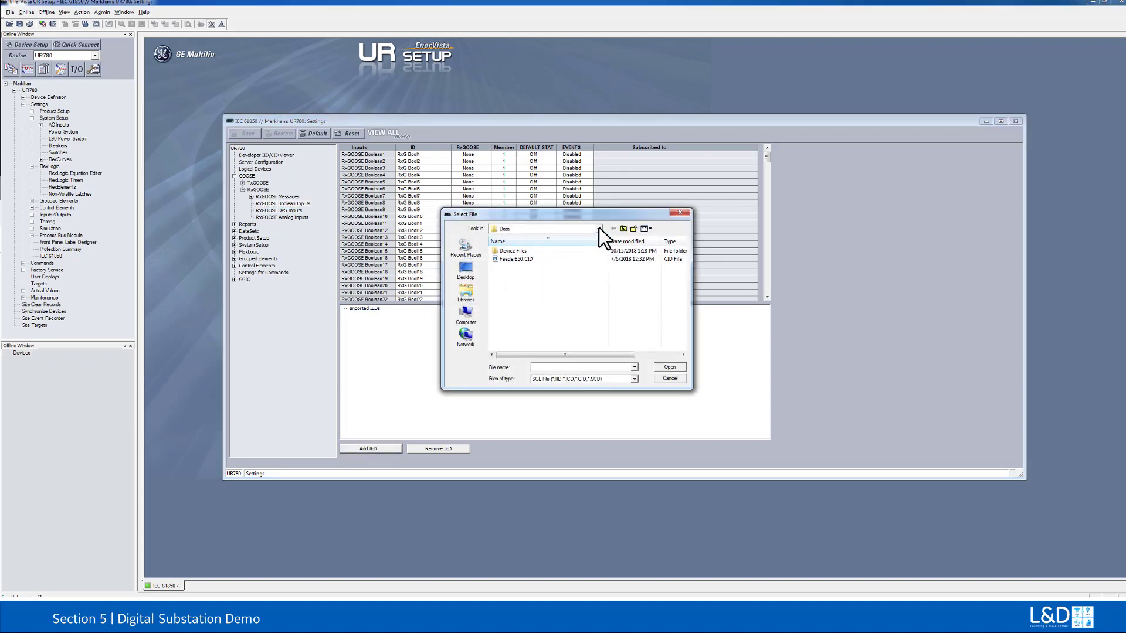
click(599, 228)
click(550, 308)
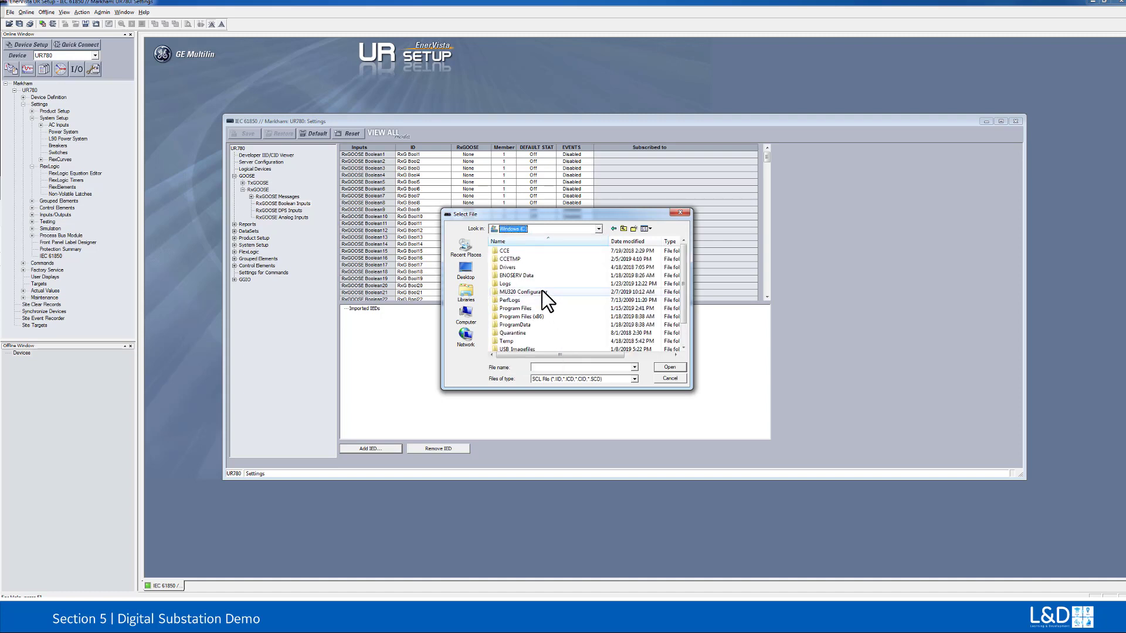
double_click(542, 290)
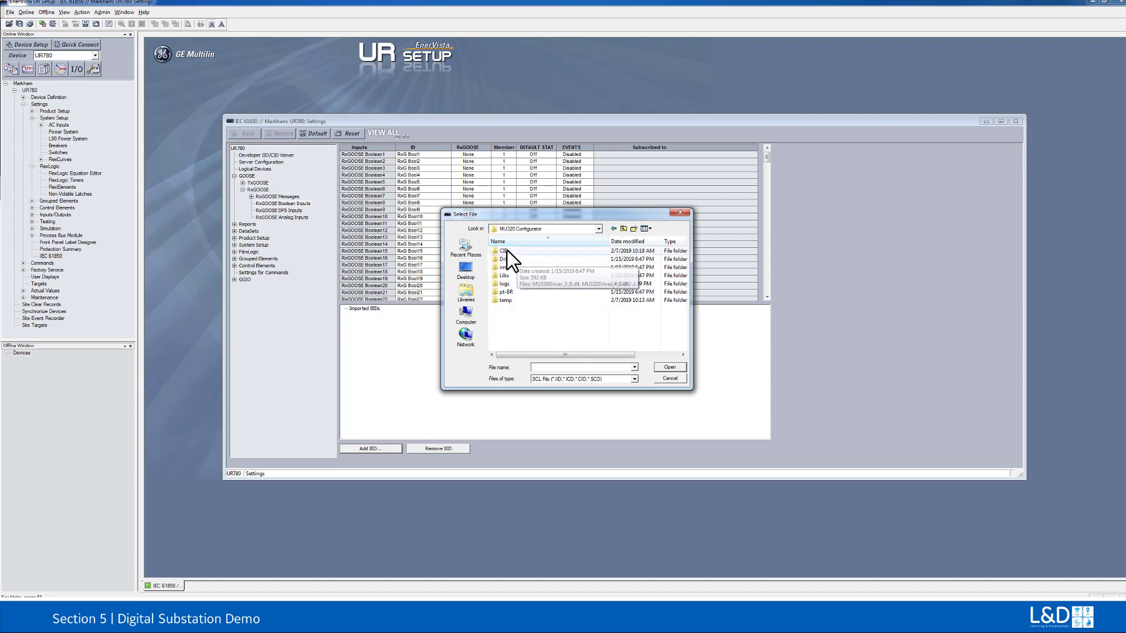
double_click(503, 250)
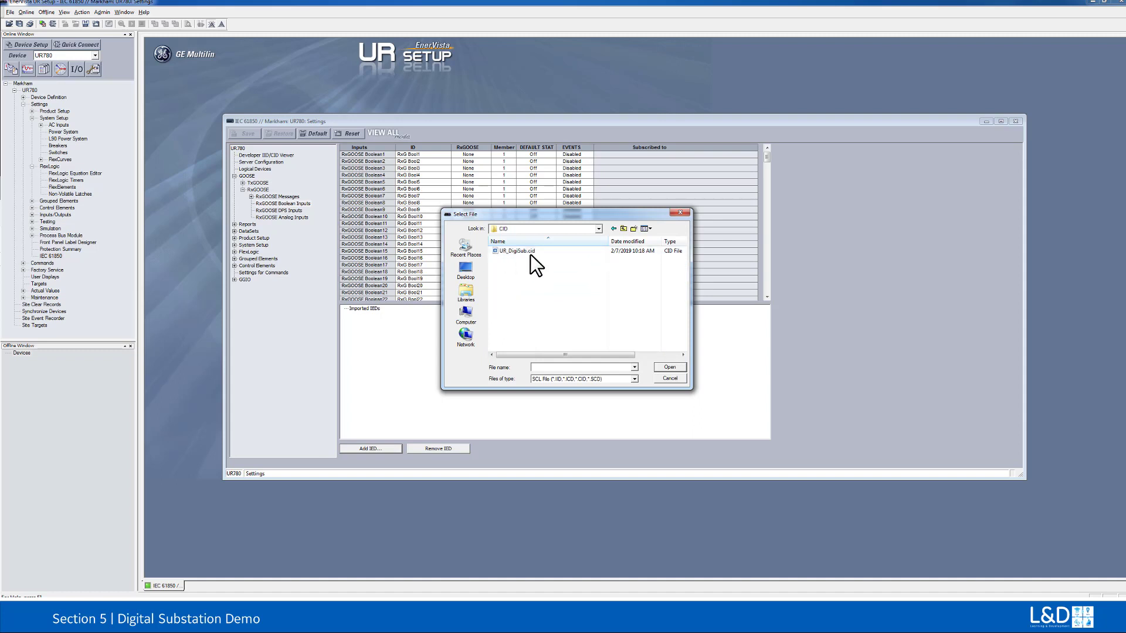
click(529, 252)
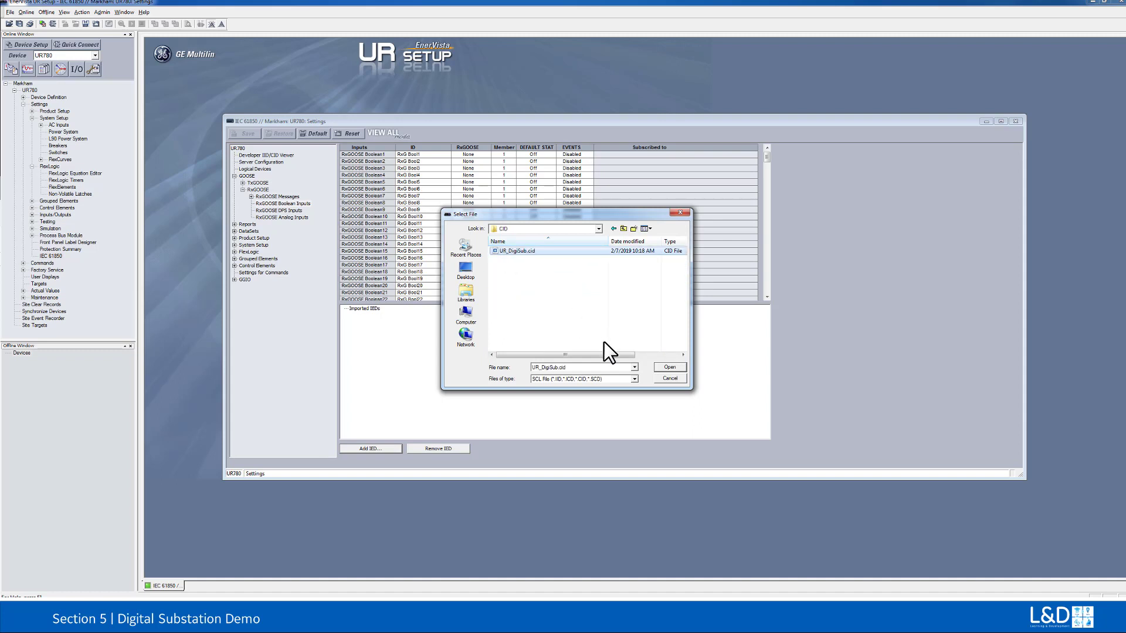
click(667, 367)
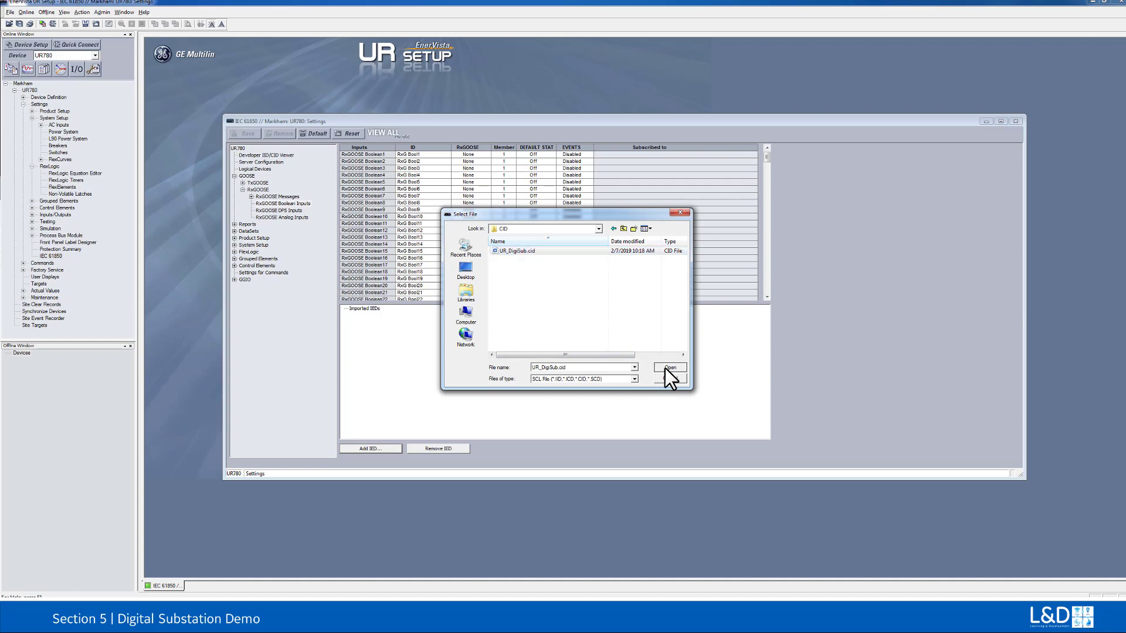
click(608, 266)
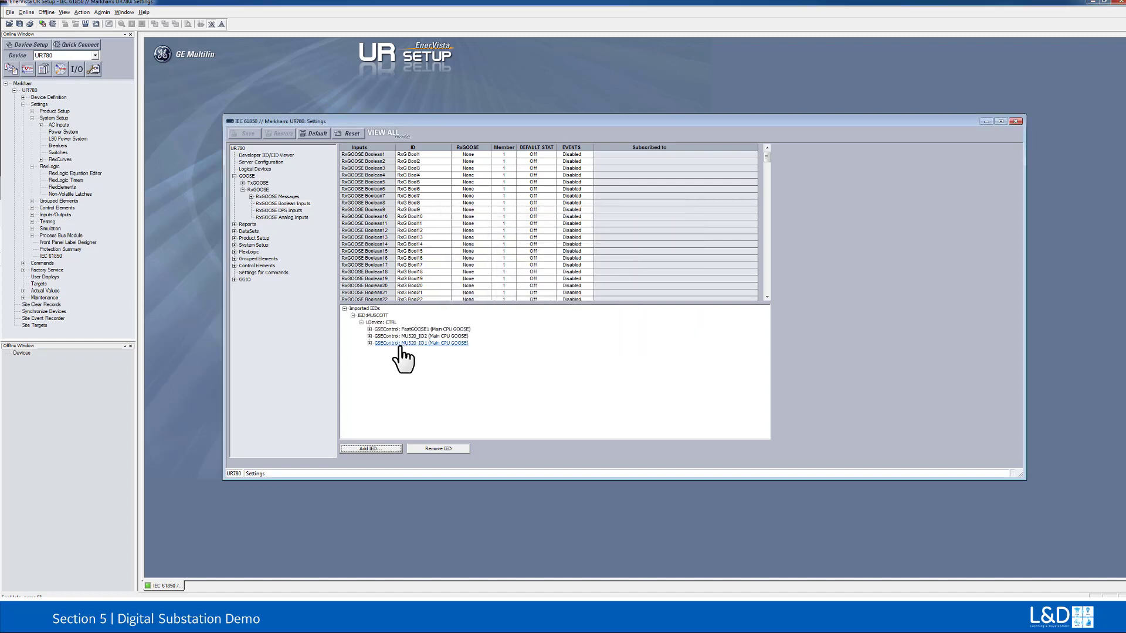
Step: Subscribe RxGOOSE Boolean1 to the BININGGIO1.Ind1.stVal item of the imported MU320_IO1 GOOSE control
click(369, 343)
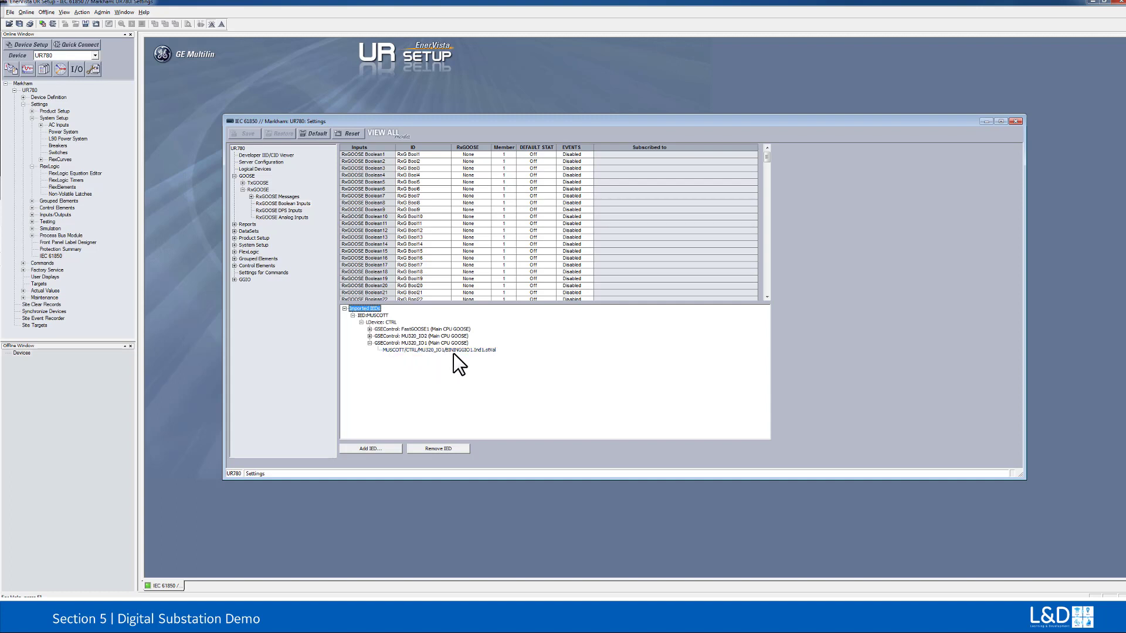
drag(440, 351, 400, 152)
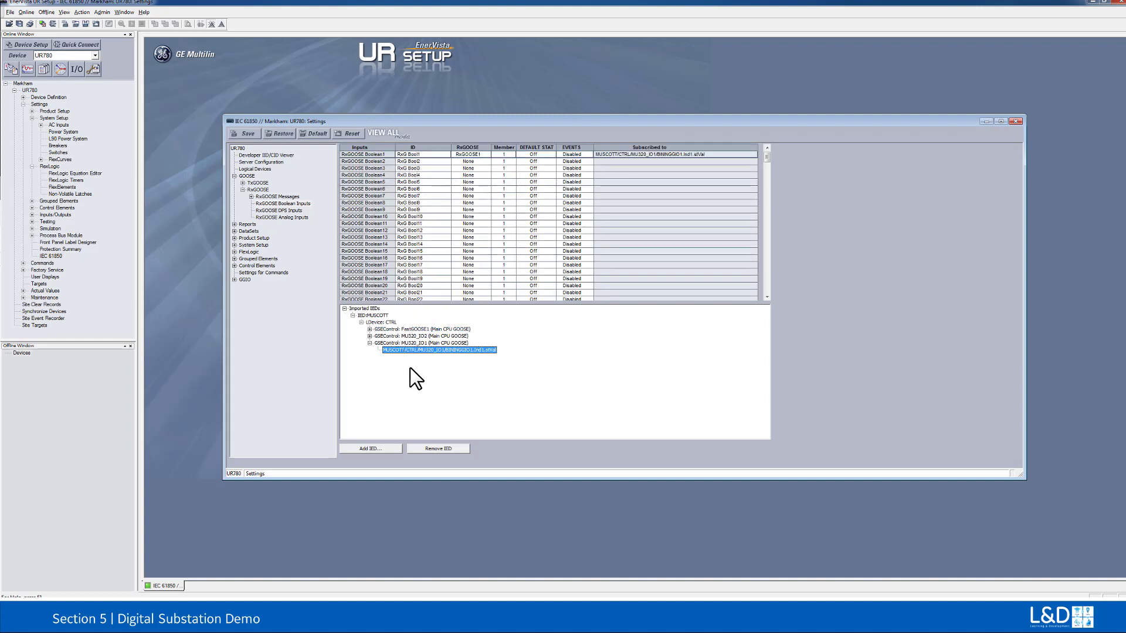
right_click(421, 352)
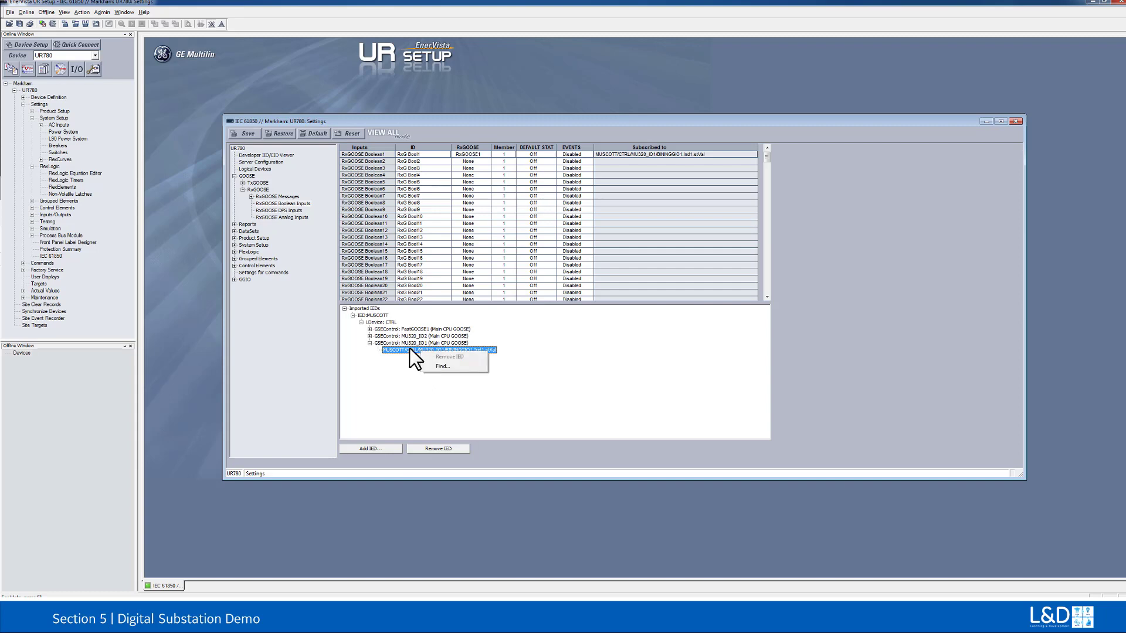
key(Escape)
right_click(409, 344)
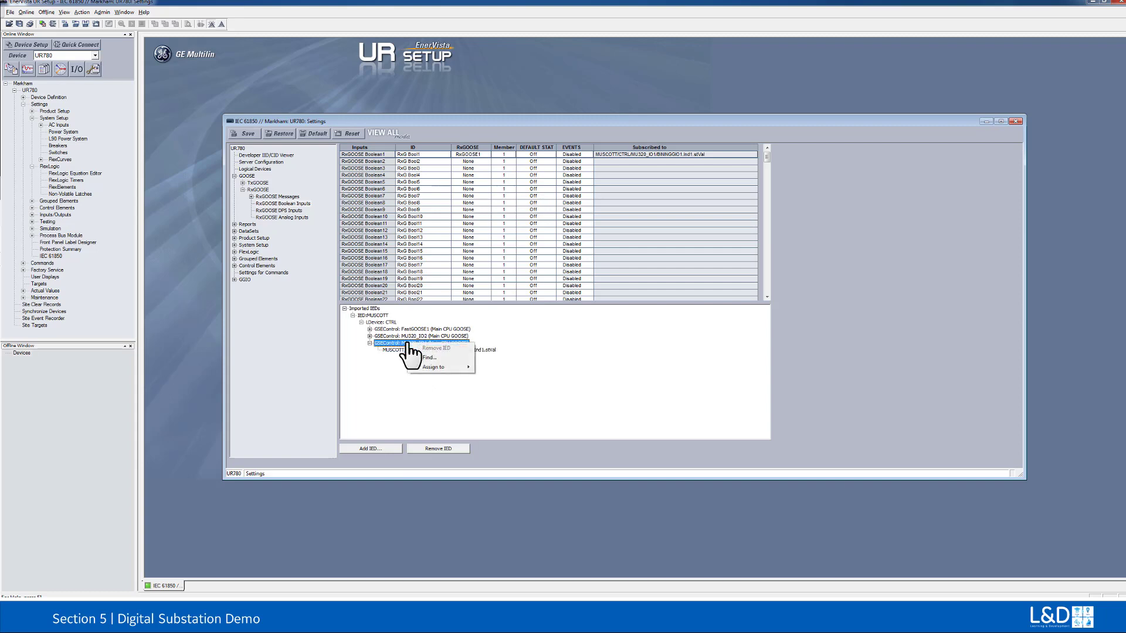
mouse_move(432, 367)
click(452, 396)
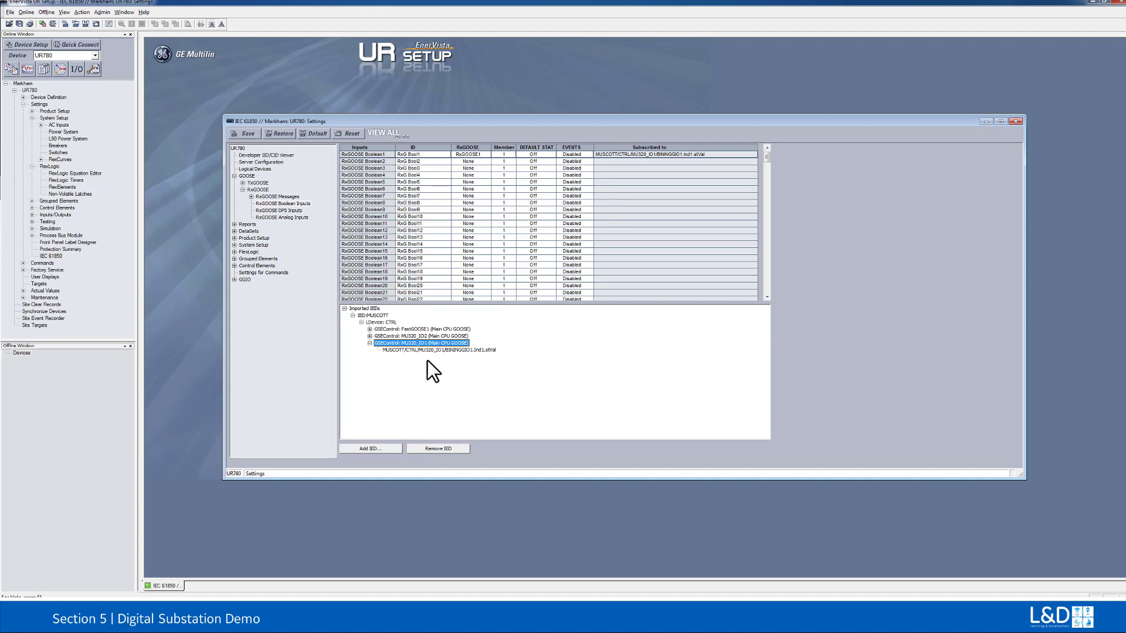
Step: Save the RxGOOSE Boolean input settings to the relay and decline displaying the update log
click(245, 133)
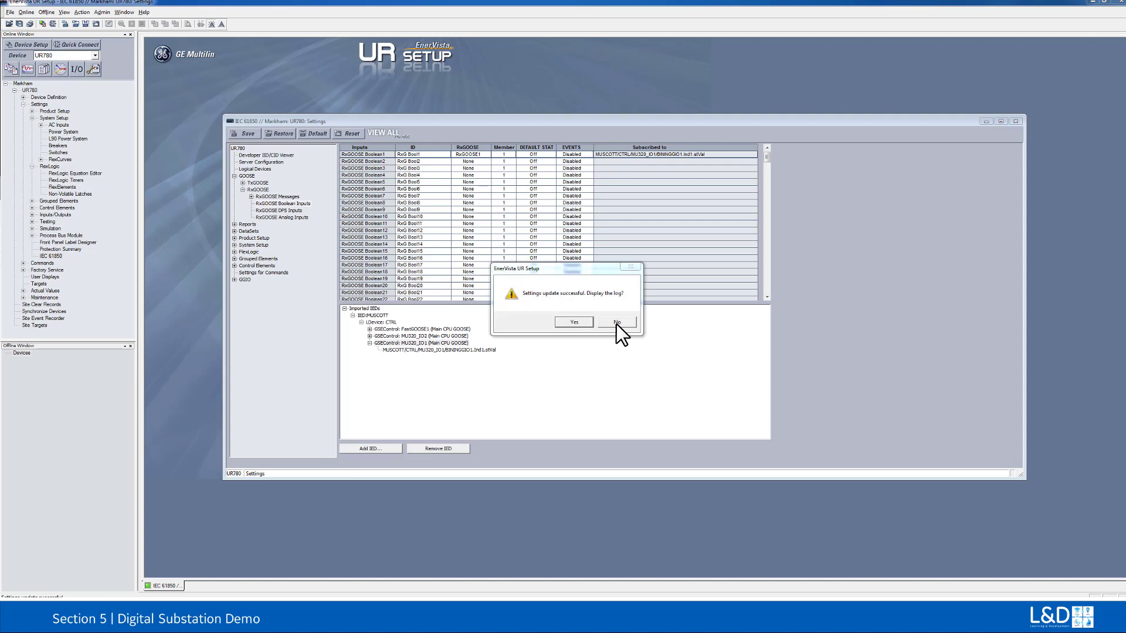
click(616, 324)
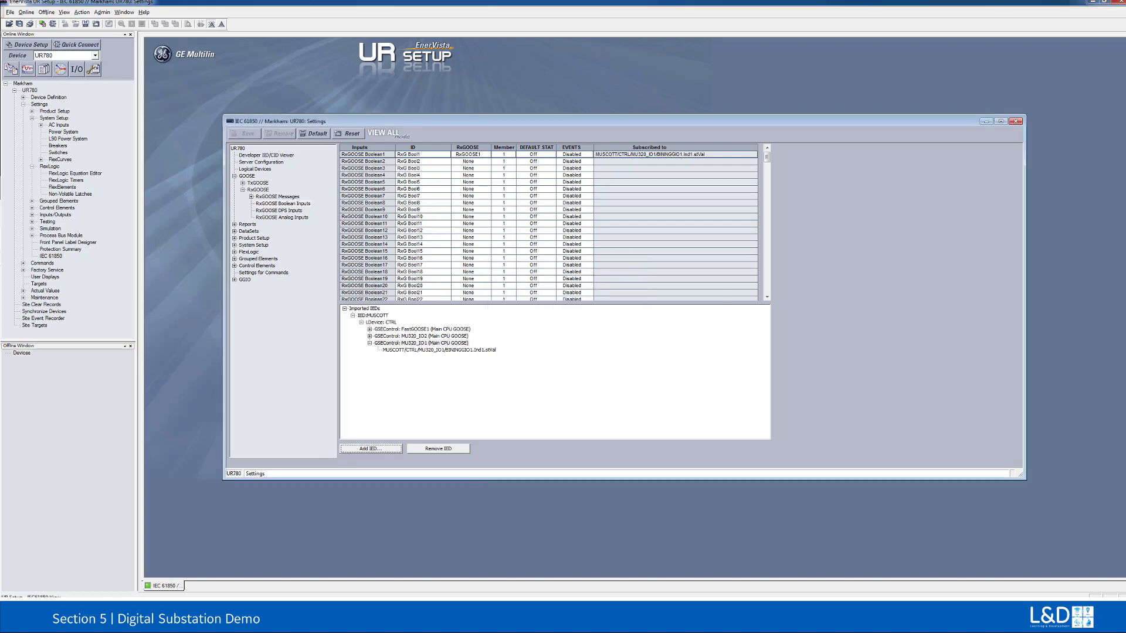
Step: Switch to the MU320 Applications window and exit it, confirming the exit
key(alt+Tab)
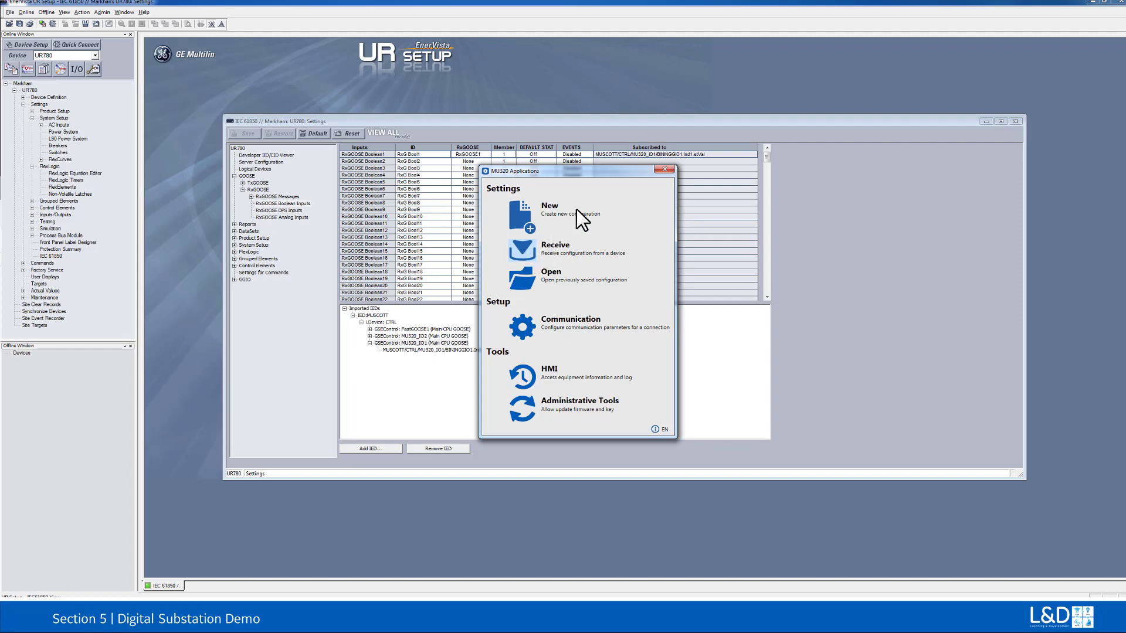
click(665, 169)
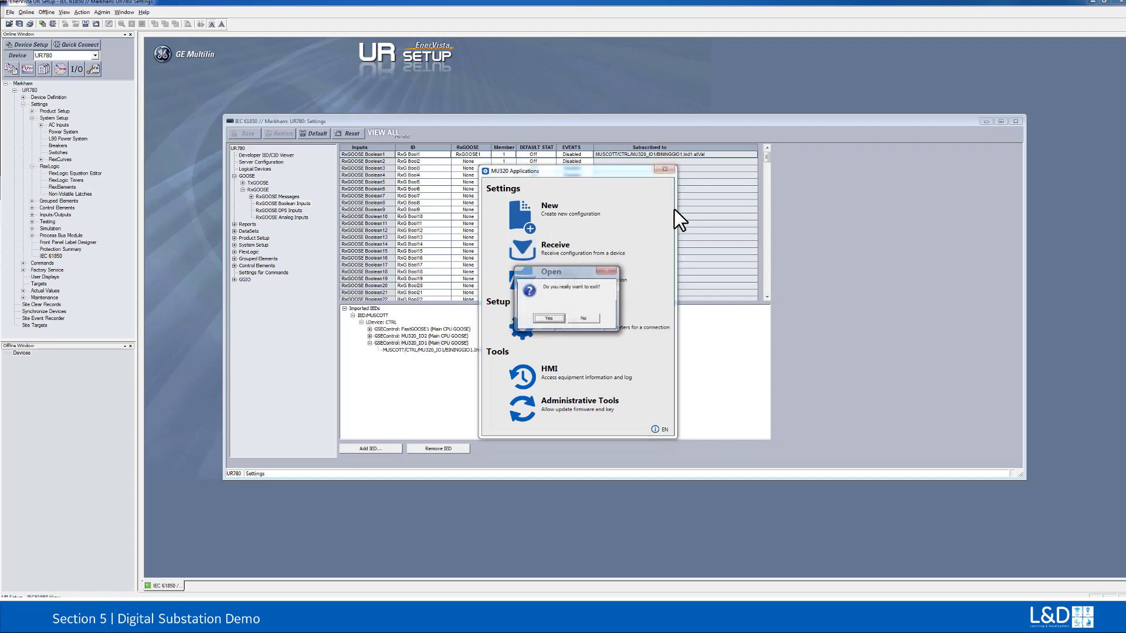
click(551, 317)
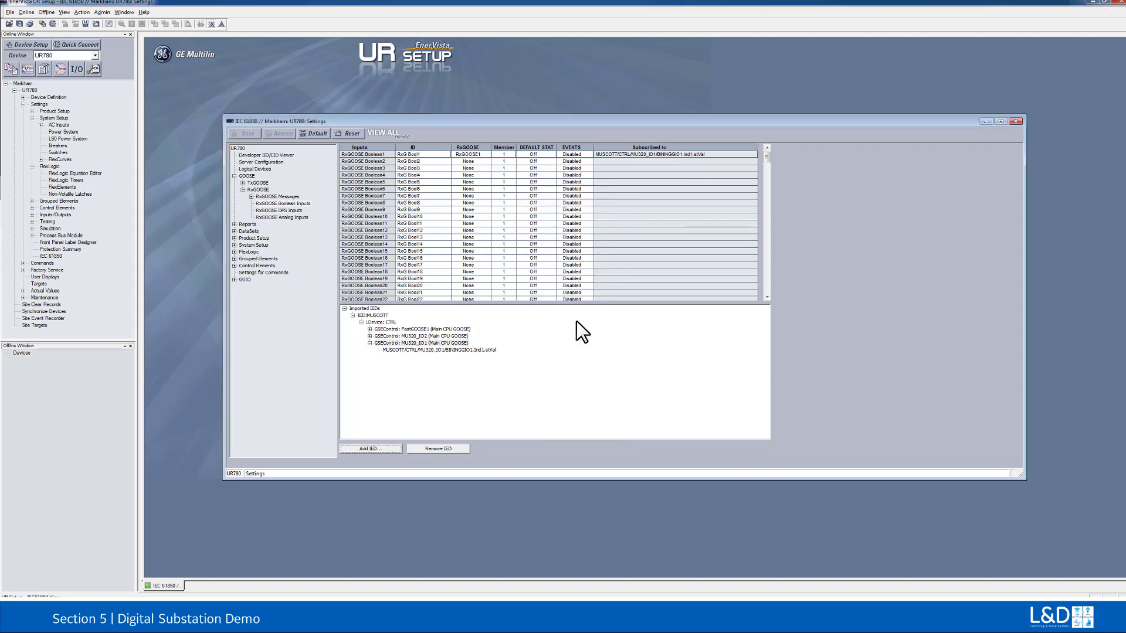